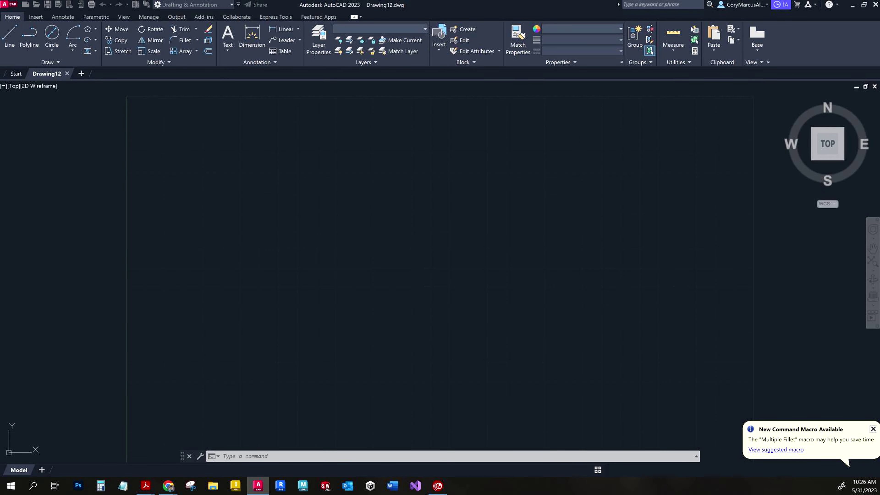
# Step: Draw a 4.50-diameter circle near the drawing centre with grid snap turned off
pyautogui.click(53, 45)
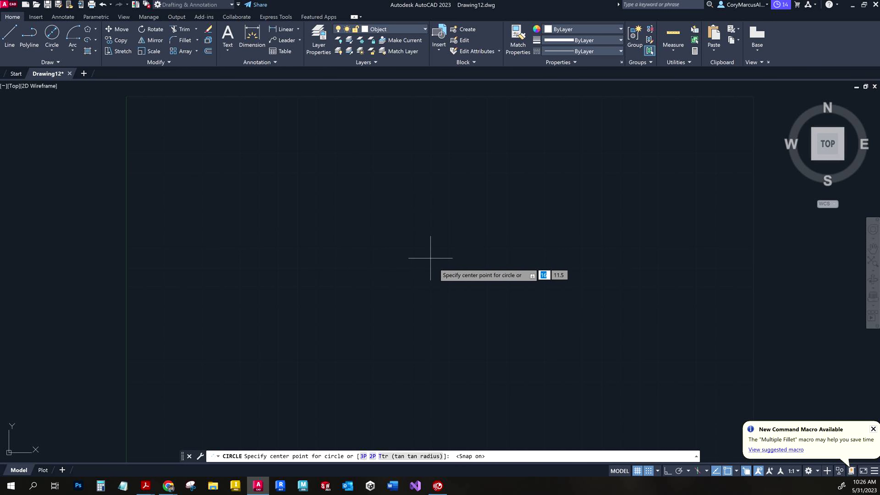
pyautogui.click(449, 267)
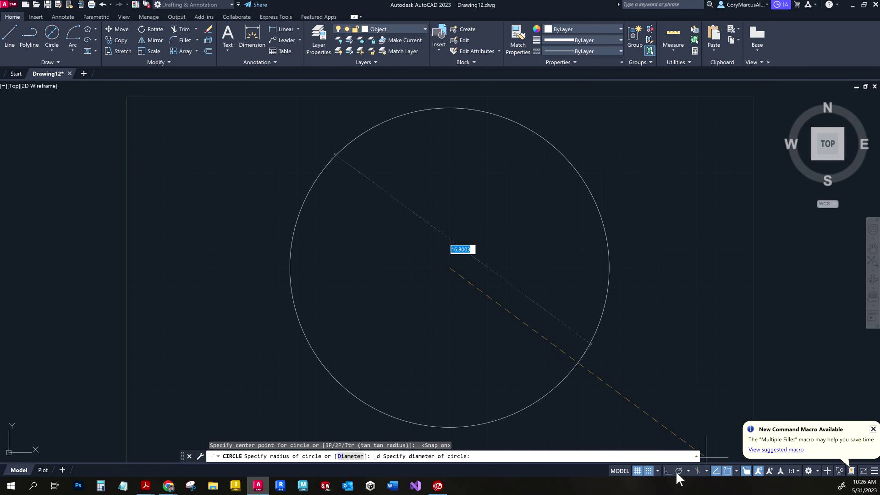
pyautogui.click(651, 470)
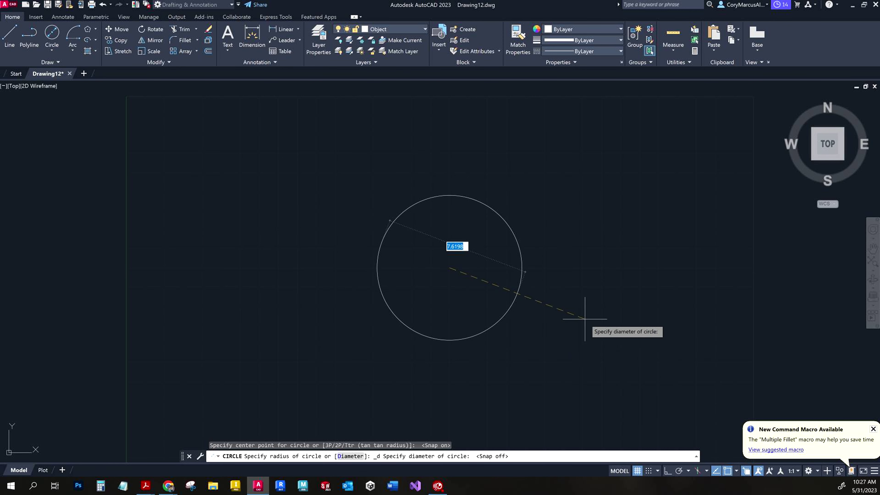
pyautogui.write('4.50')
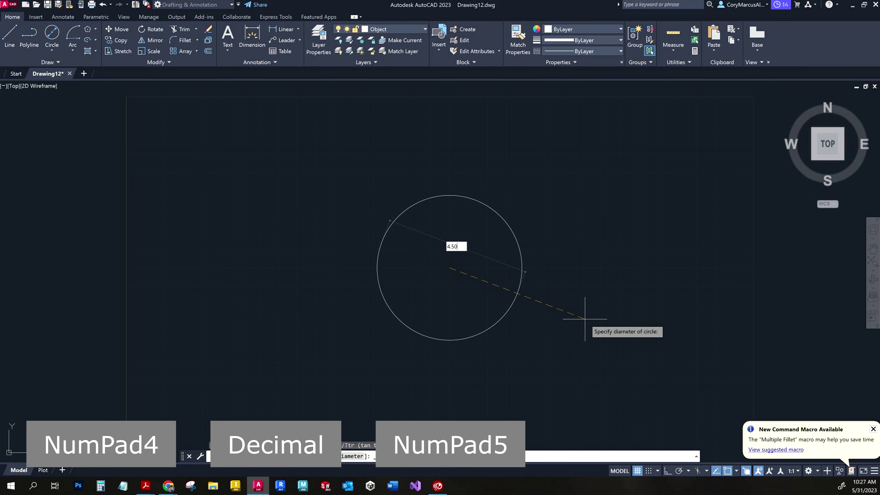
pyautogui.press('Return')
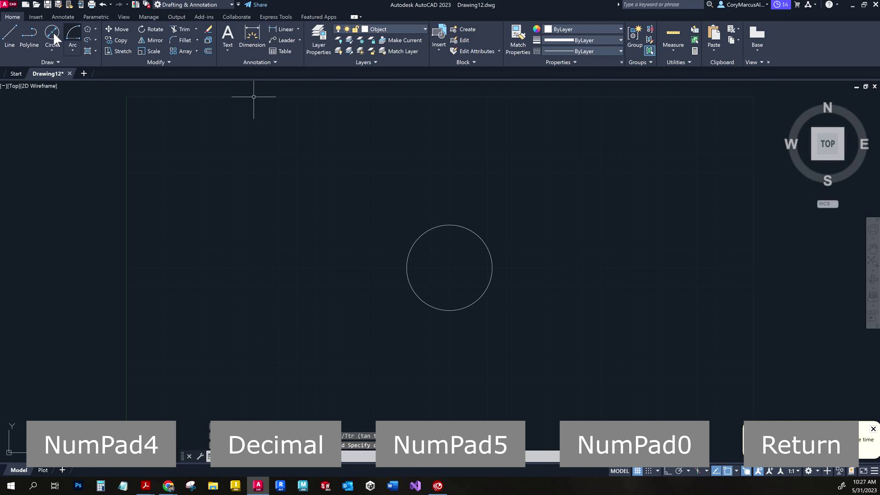
pyautogui.click(96, 31)
# Step: Draw a 3-sided polygon on the circle's centre, circumscribed and sized to the circle's top point
pyautogui.click(109, 59)
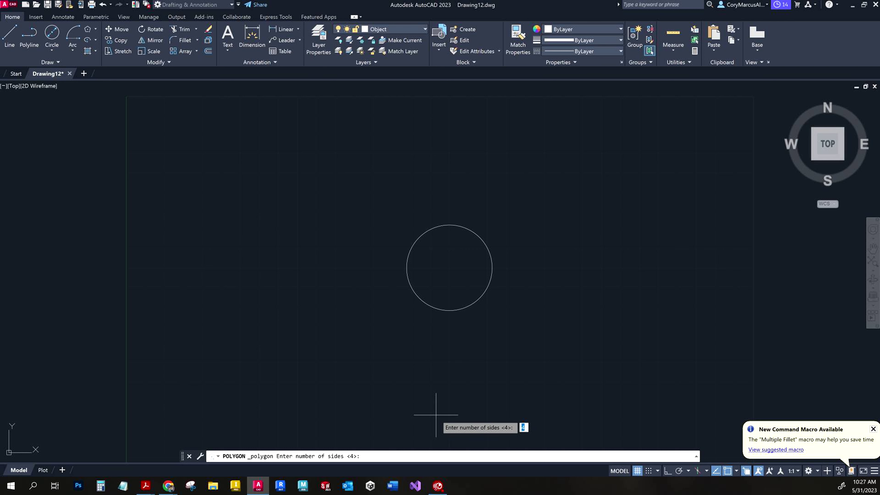
pyautogui.write('3')
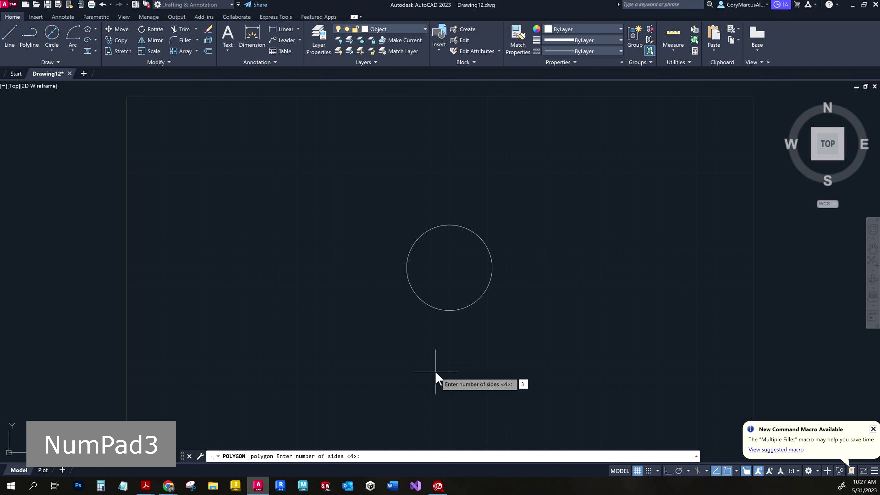
pyautogui.press('Return')
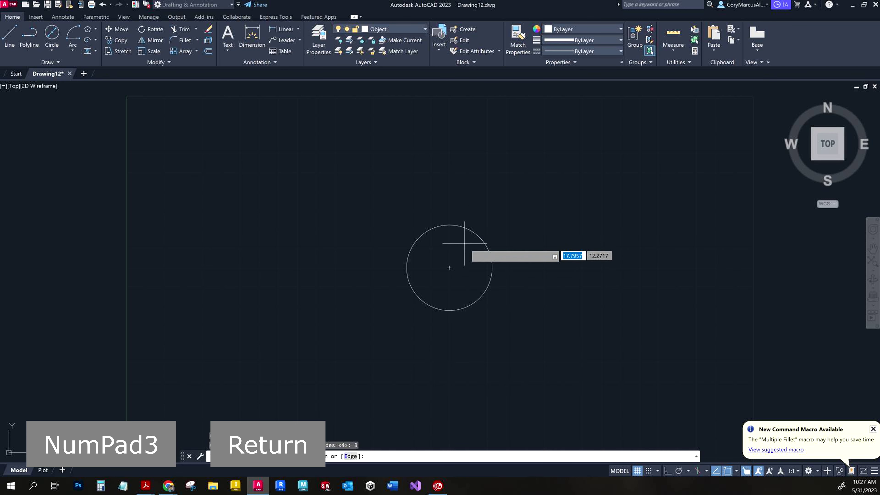
pyautogui.click(449, 268)
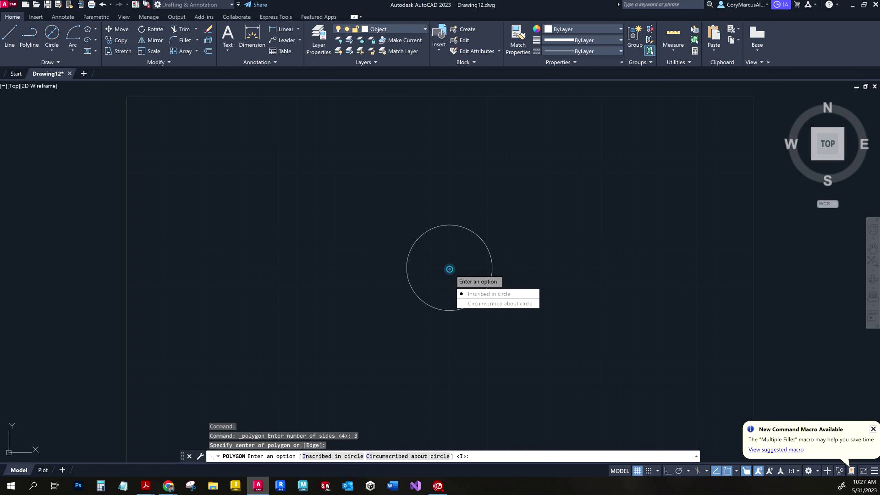
pyautogui.click(500, 304)
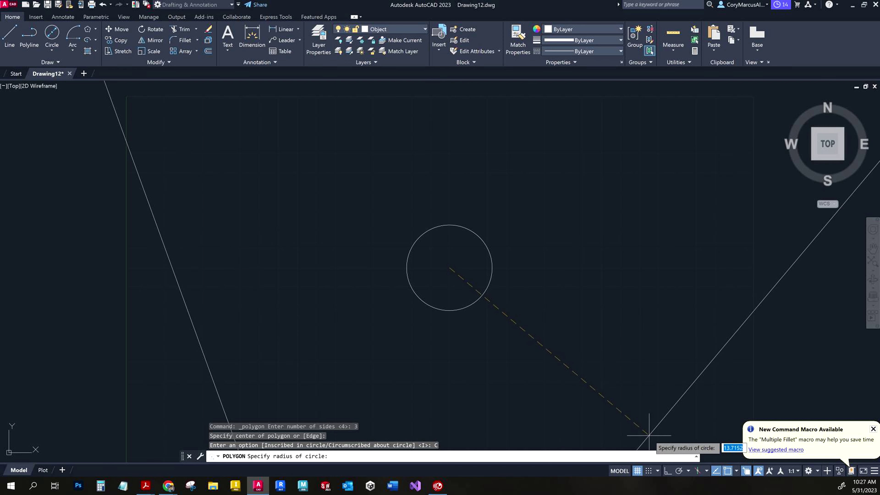
pyautogui.click(668, 471)
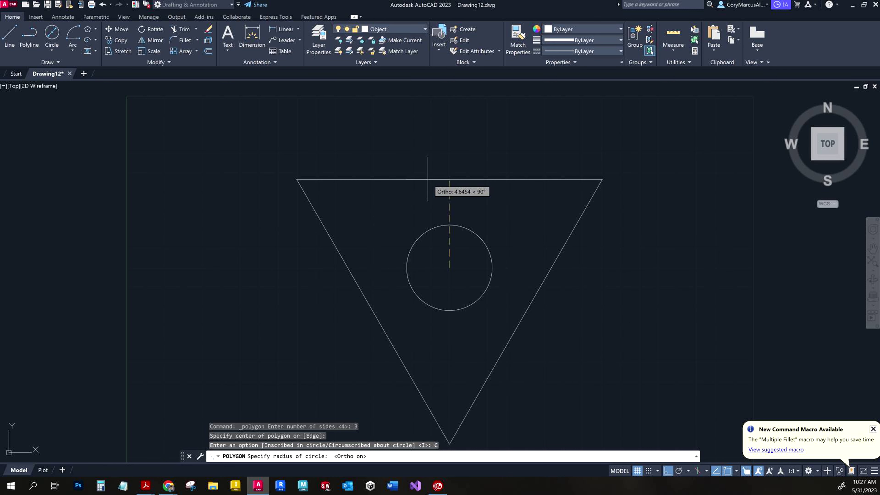
pyautogui.click(450, 225)
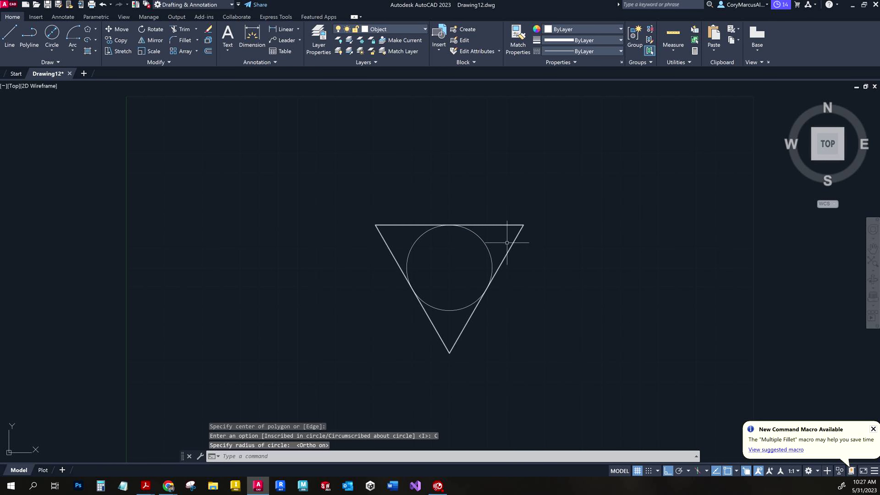
# Step: Draw a 2-diameter circle centred on the triangle's top-left corner
pyautogui.click(52, 35)
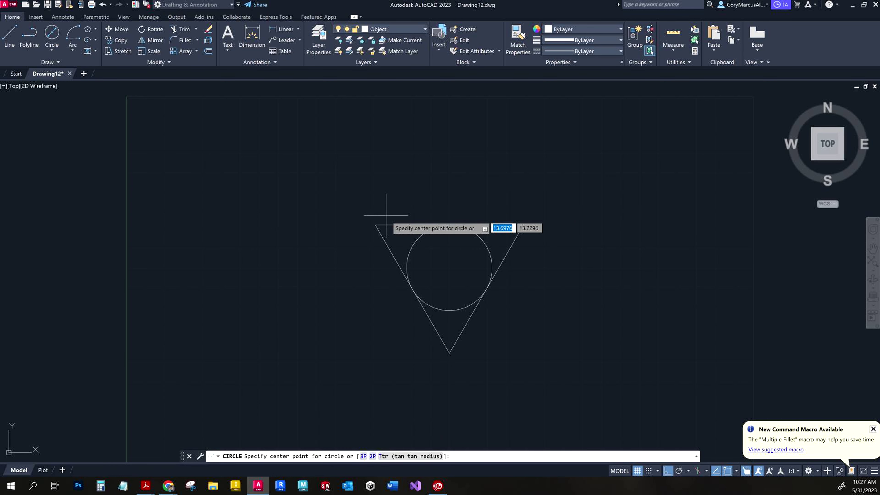
pyautogui.click(375, 225)
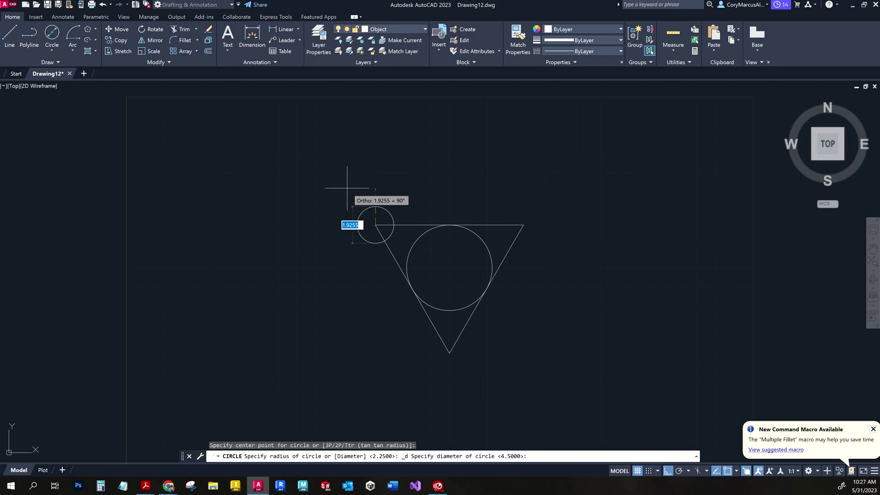
pyautogui.write('2')
pyautogui.press('Return')
# Step: Copy the small circle onto the triangle's right and bottom corners
pyautogui.scroll(2, 373, 197)
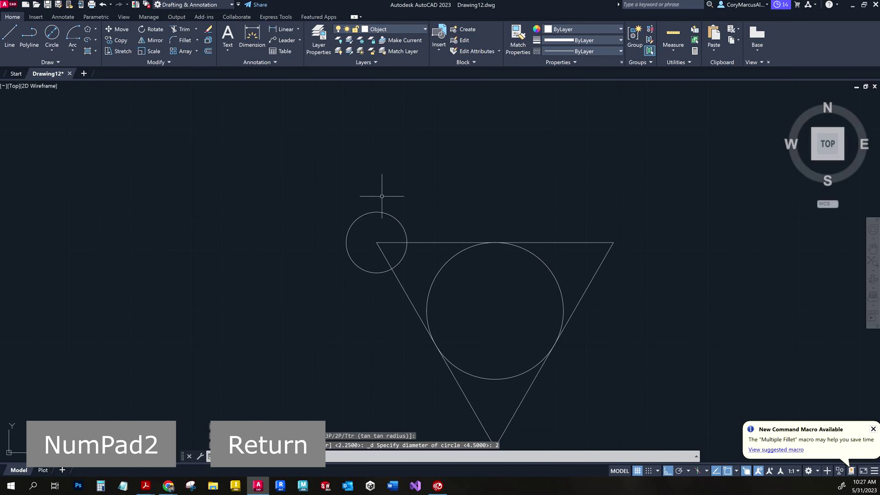
pyautogui.moveTo(345, 196); pyautogui.dragTo(517, 276)
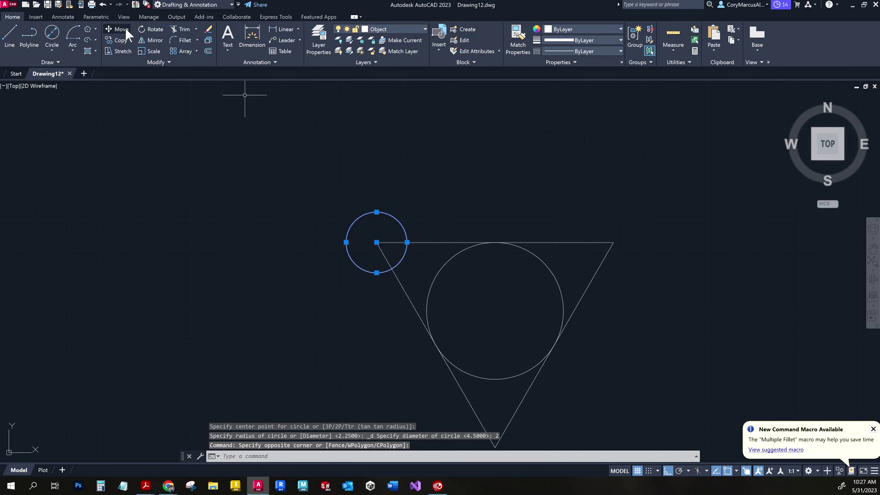
pyautogui.click(119, 39)
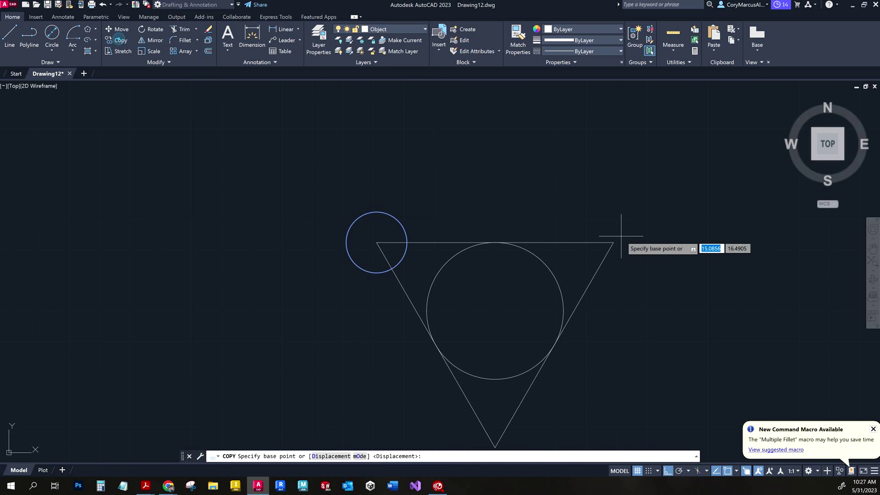
pyautogui.click(376, 242)
pyautogui.click(613, 243)
pyautogui.moveTo(506, 348); pyautogui.dragTo(459, 283, button='middle')
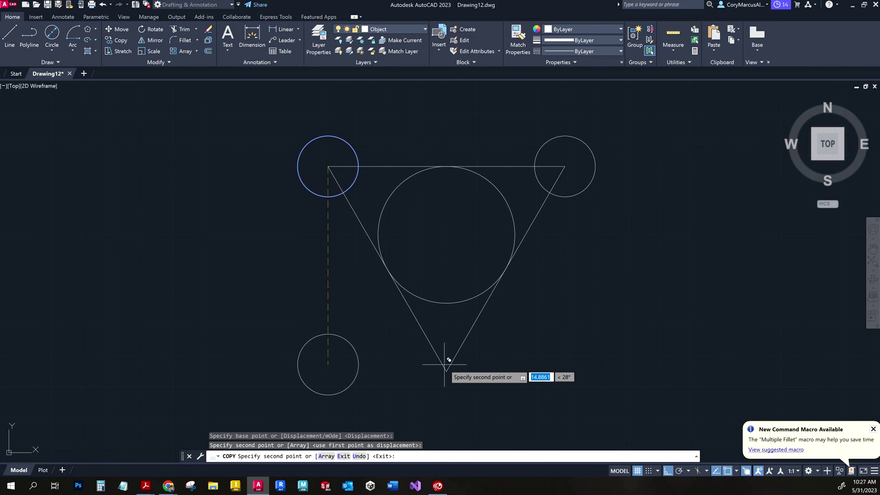
pyautogui.click(447, 371)
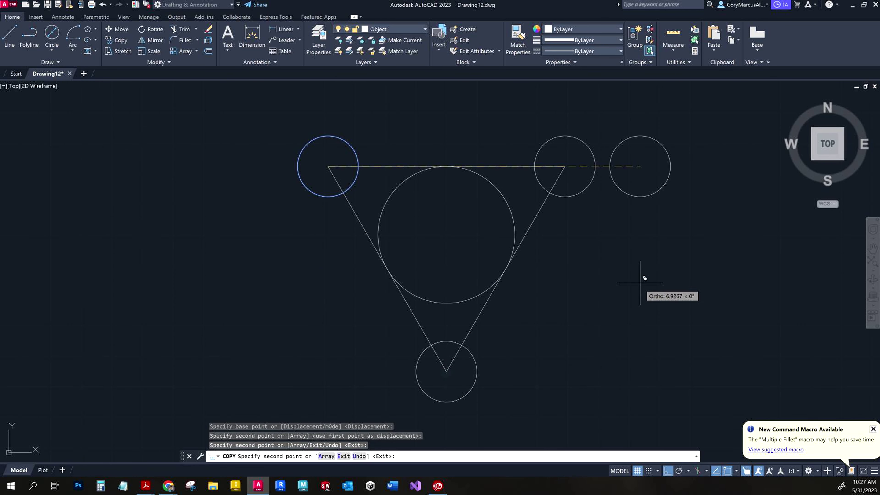
pyautogui.press('Escape')
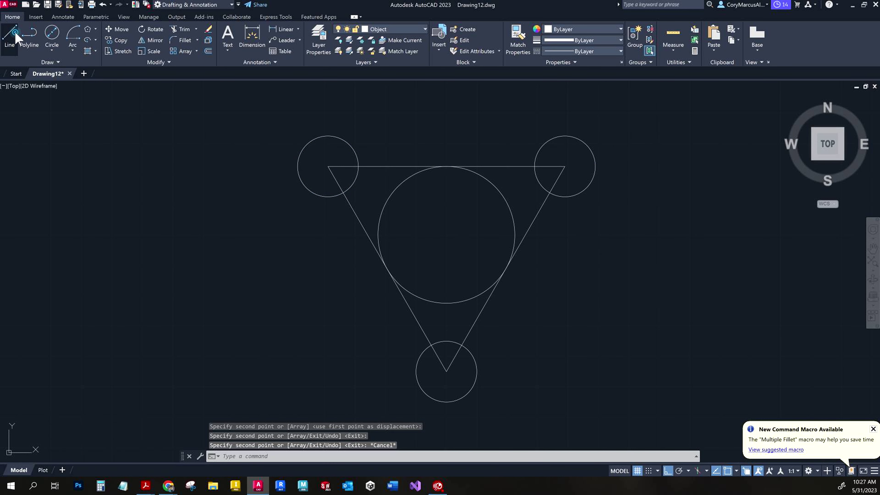
# Step: Draw a horizontal line joining the tops of the two upper corner circles
pyautogui.click(9, 36)
pyautogui.click(327, 136)
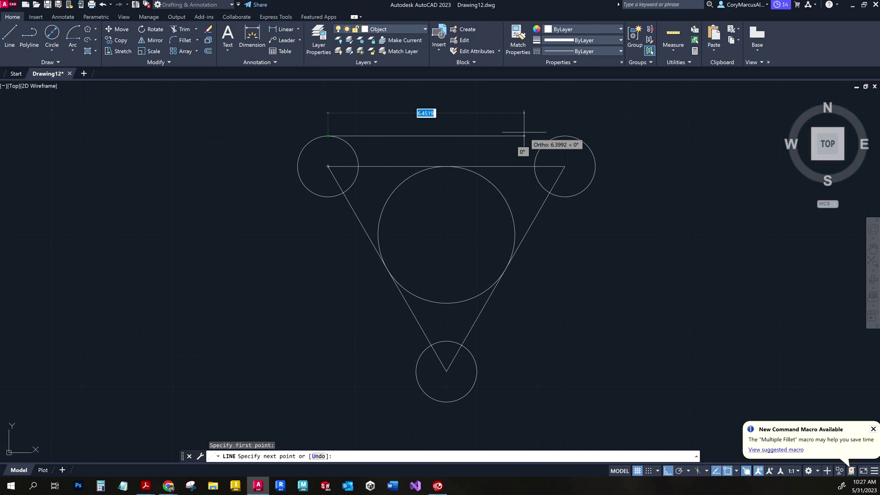
pyautogui.click(564, 136)
pyautogui.press('Escape')
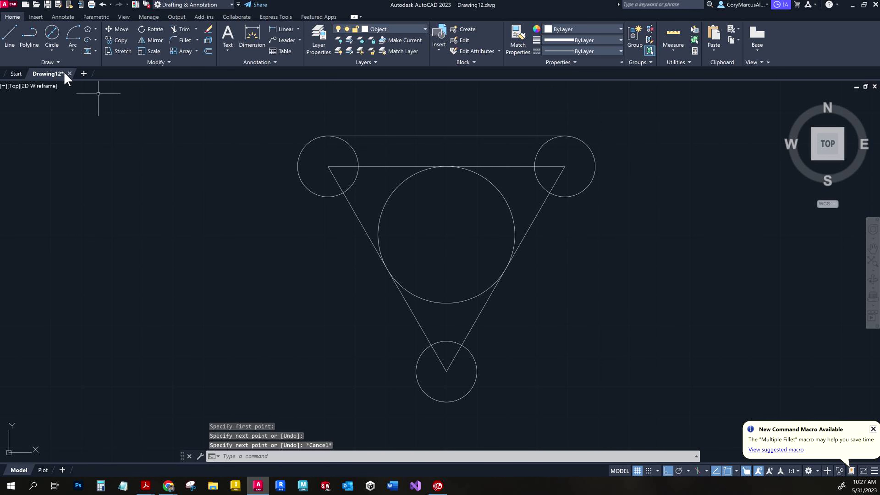
# Step: Draw a trial slanted line from the left circle to the bottom circle, then erase it
pyautogui.click(17, 47)
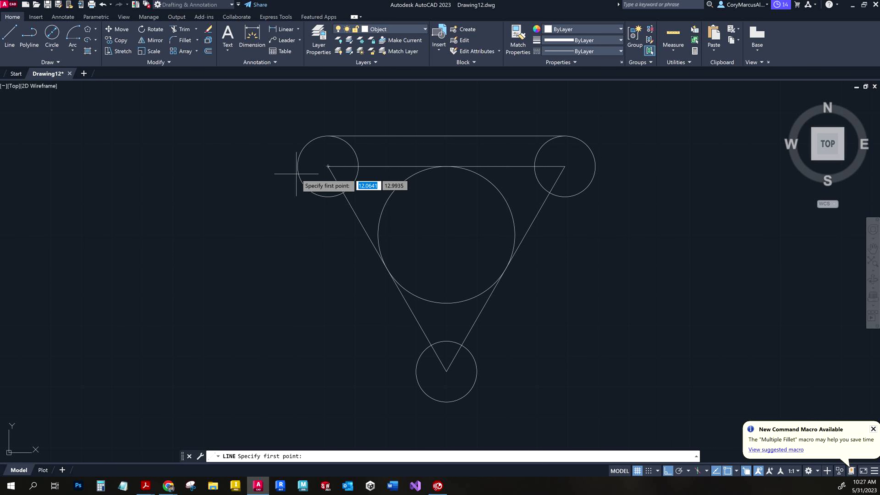
pyautogui.click(297, 166)
pyautogui.click(419, 385)
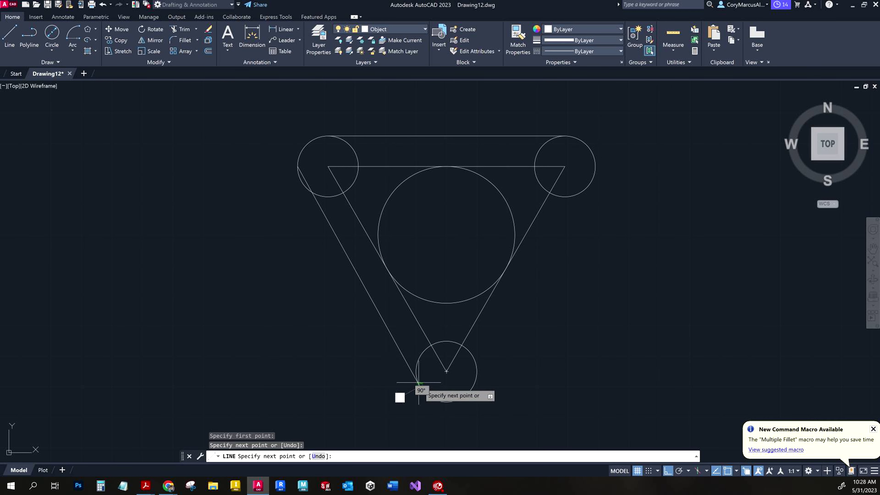
pyautogui.press('Escape')
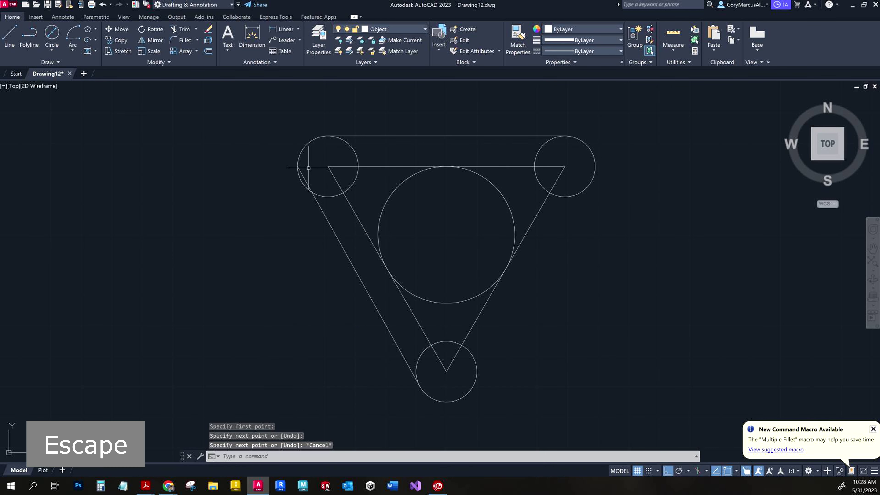
pyautogui.click(306, 178)
pyautogui.click(305, 179)
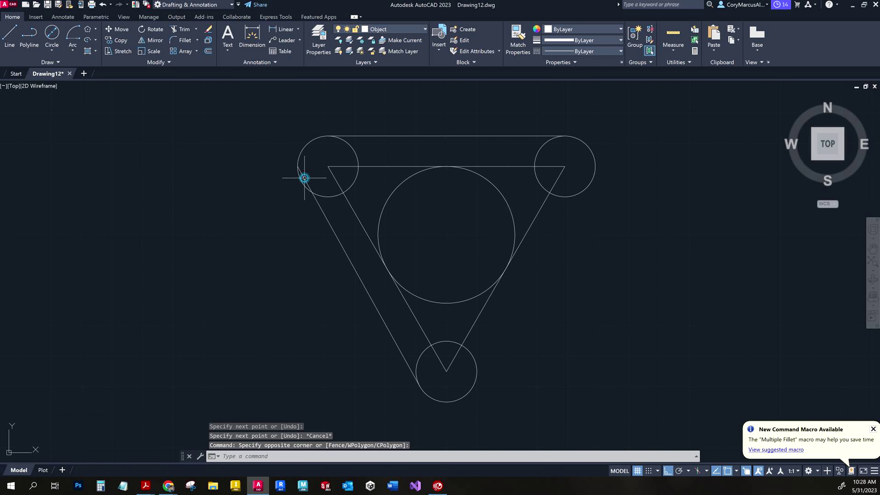
pyautogui.press('Delete')
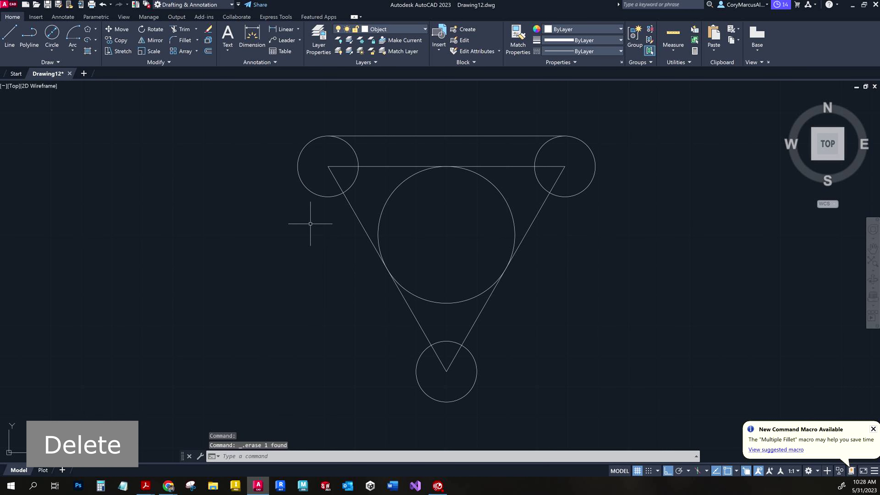
pyautogui.click(8, 39)
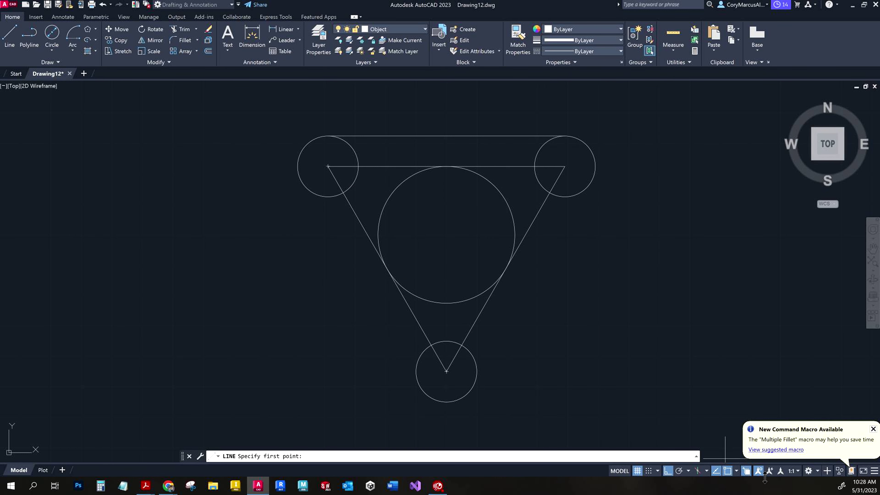
# Step: Turn off Endpoint snap and draw the outer line tangent from upper-left to bottom circle
pyautogui.rightClick(729, 471)
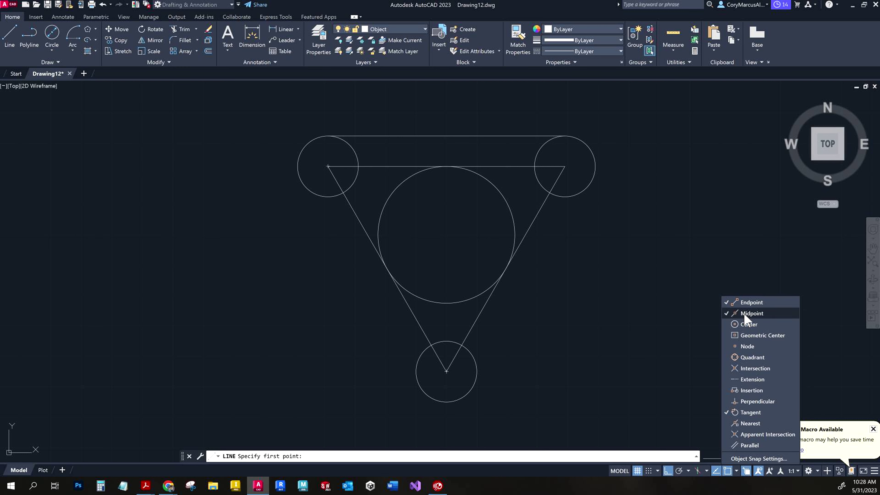
pyautogui.click(743, 304)
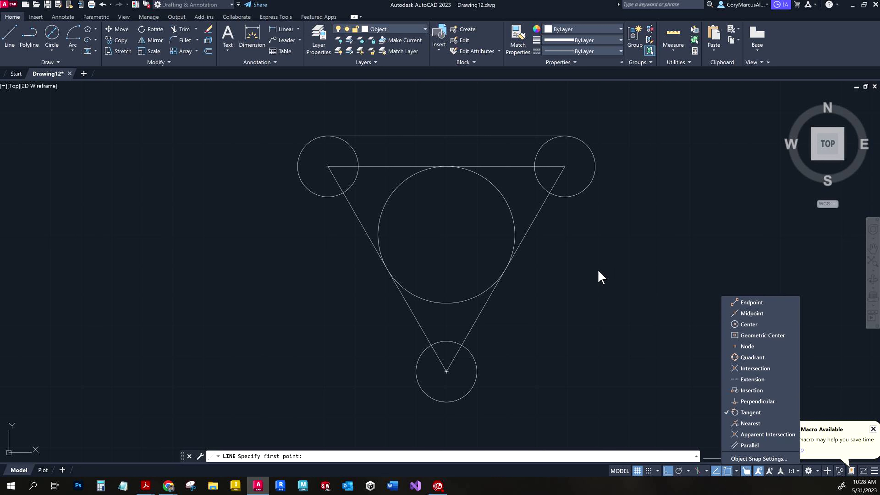
pyautogui.click(601, 278)
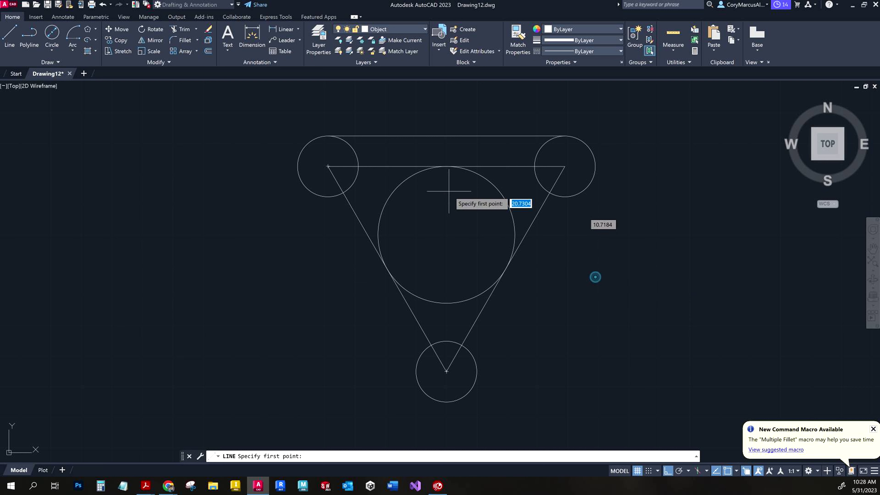
pyautogui.click(299, 178)
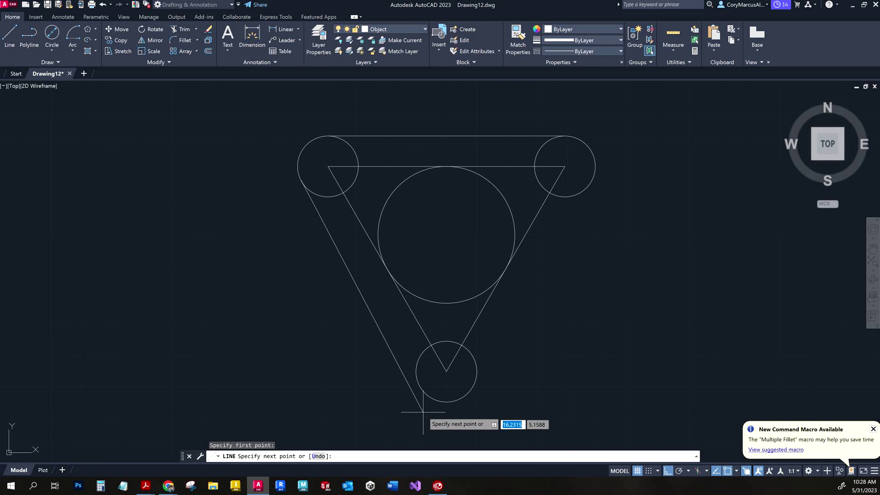
pyautogui.click(420, 386)
pyautogui.rightClick(562, 326)
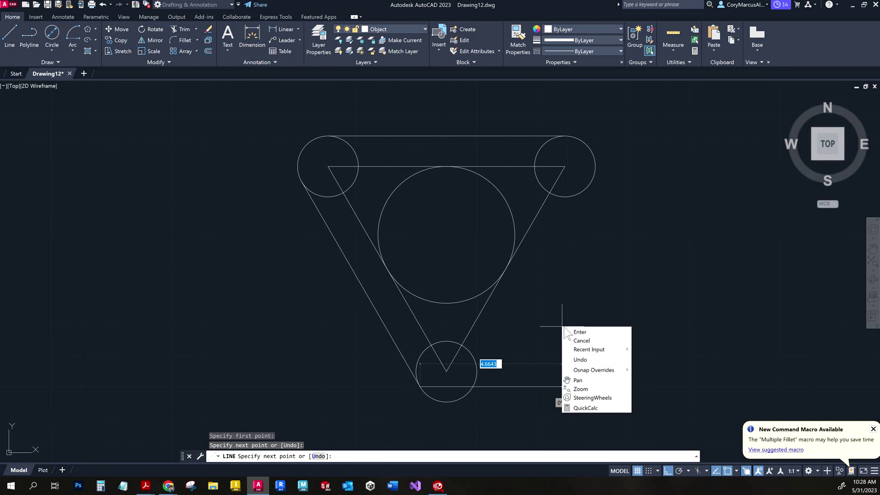
pyautogui.press('Escape')
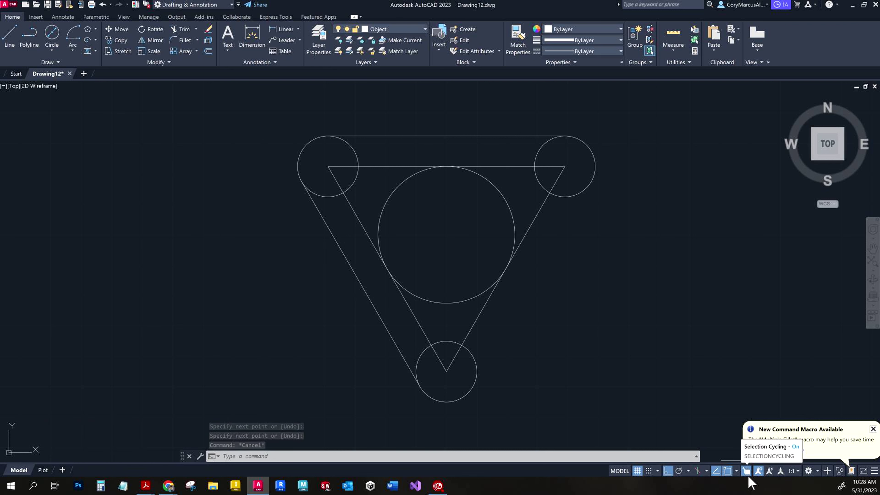
# Step: Turn Endpoint object snap back on
pyautogui.rightClick(727, 471)
pyautogui.click(756, 302)
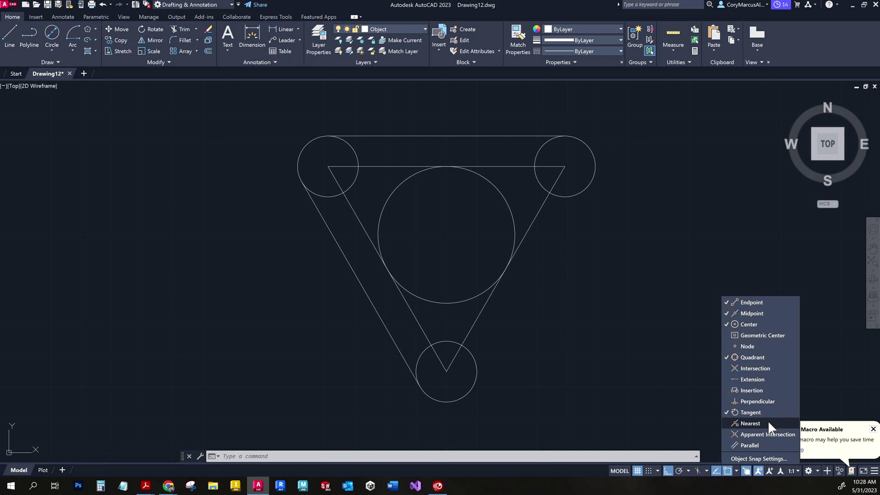
pyautogui.click(610, 302)
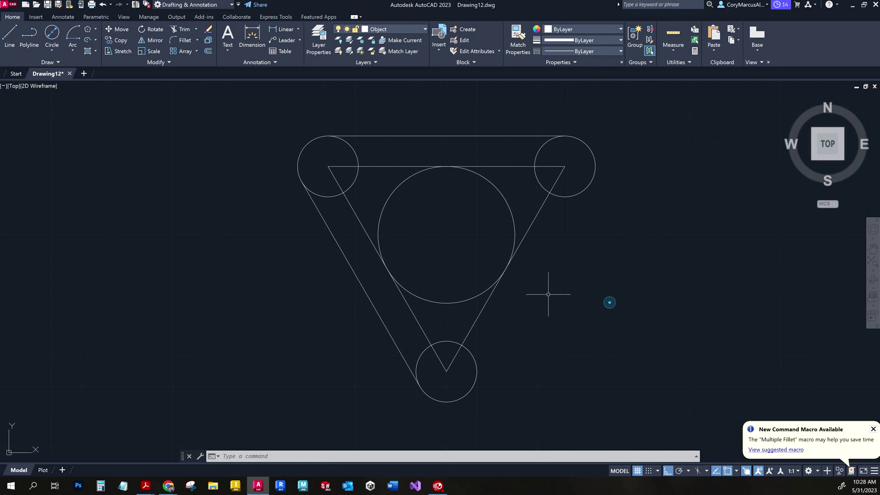
# Step: Make several aborted attempts at starting a line on the upper-right circle
pyautogui.click(12, 44)
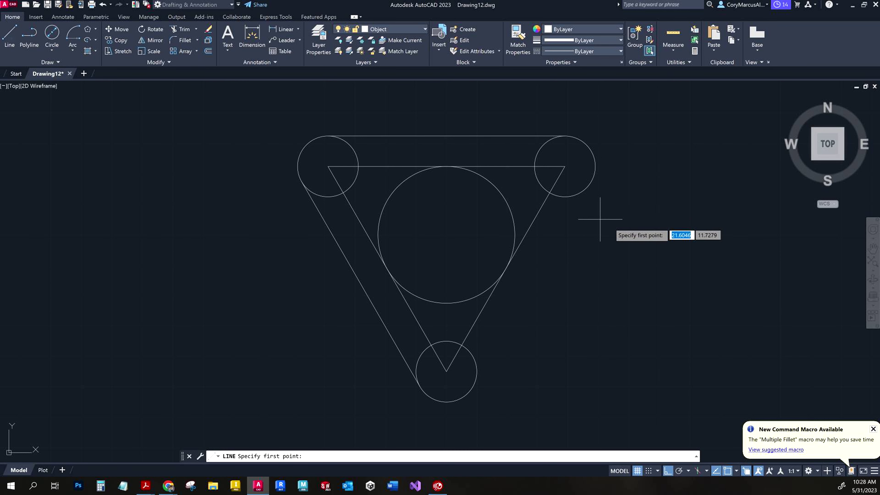
pyautogui.click(587, 187)
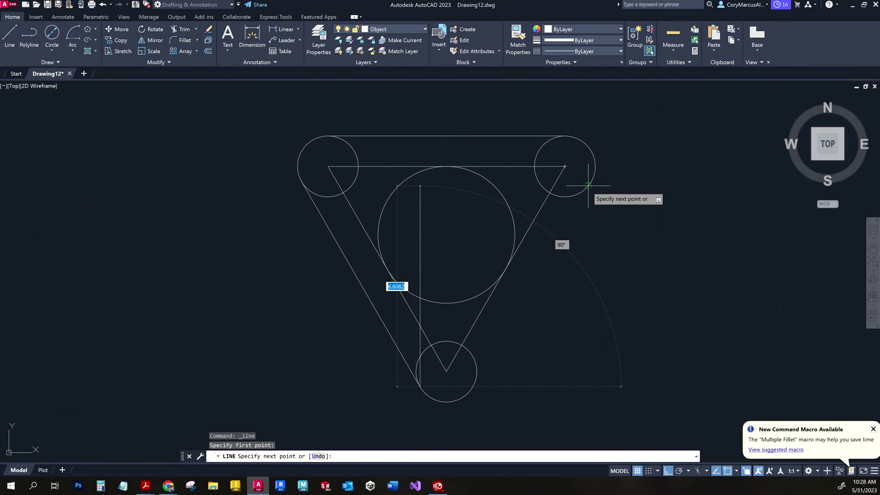
pyautogui.press('Escape')
pyautogui.press('Escape')
pyautogui.click(11, 37)
pyautogui.press('Escape')
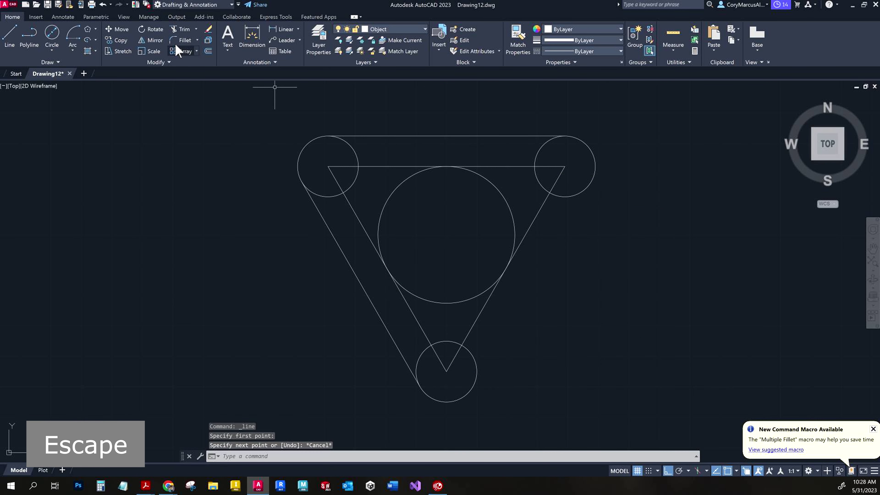
pyautogui.click(4, 37)
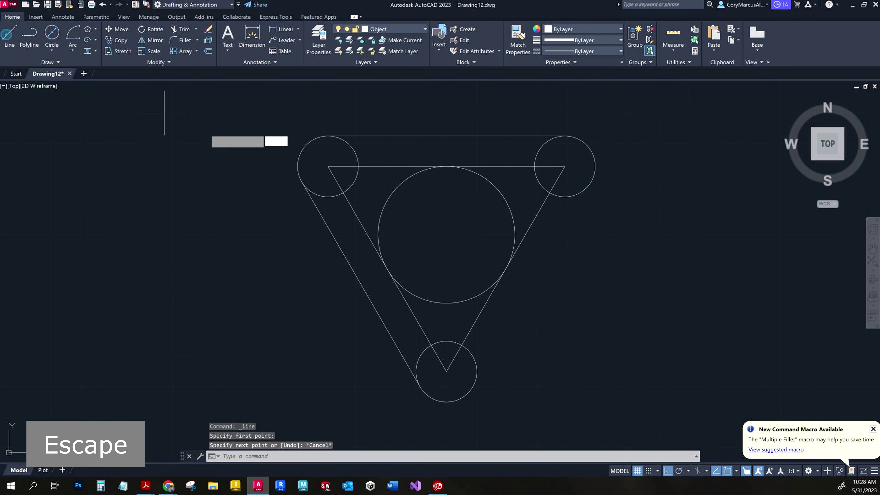
pyautogui.click(595, 167)
pyautogui.press('Escape')
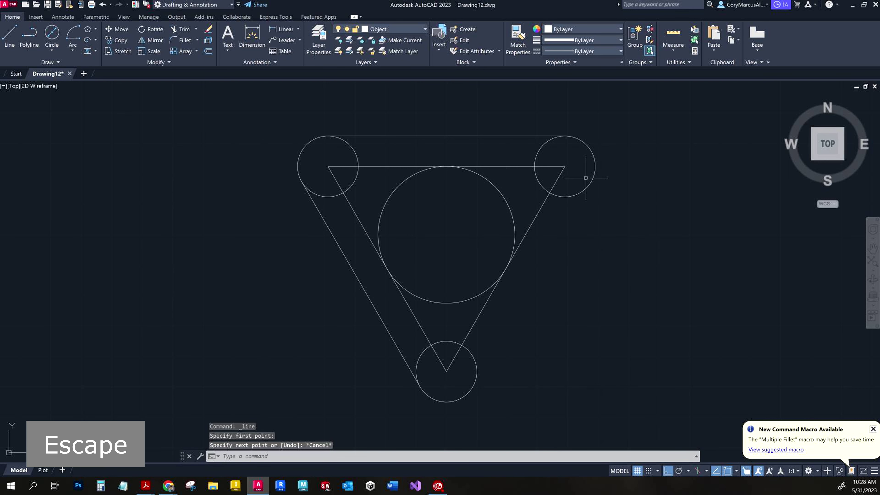
pyautogui.click(15, 45)
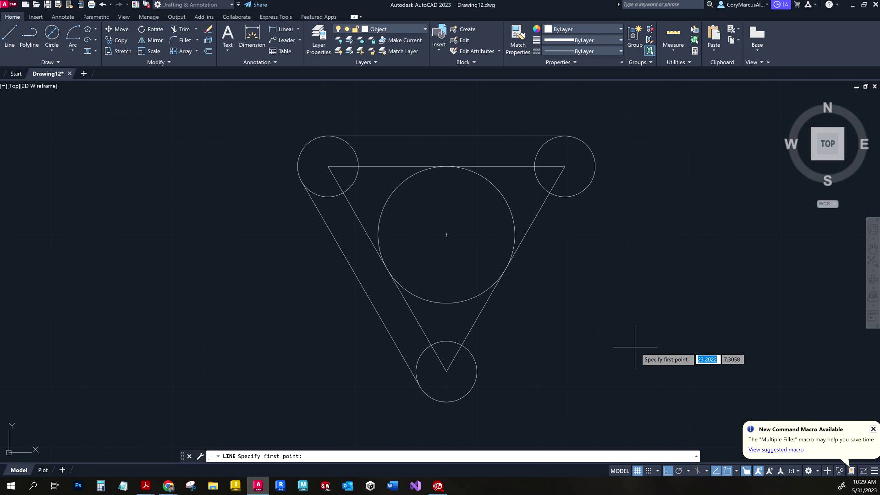
pyautogui.press('Escape')
pyautogui.rightClick(545, 260)
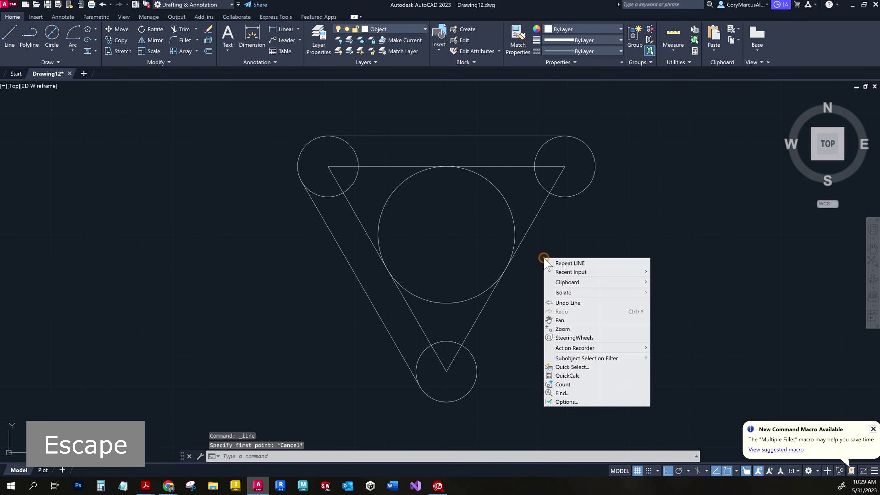
pyautogui.press('Escape')
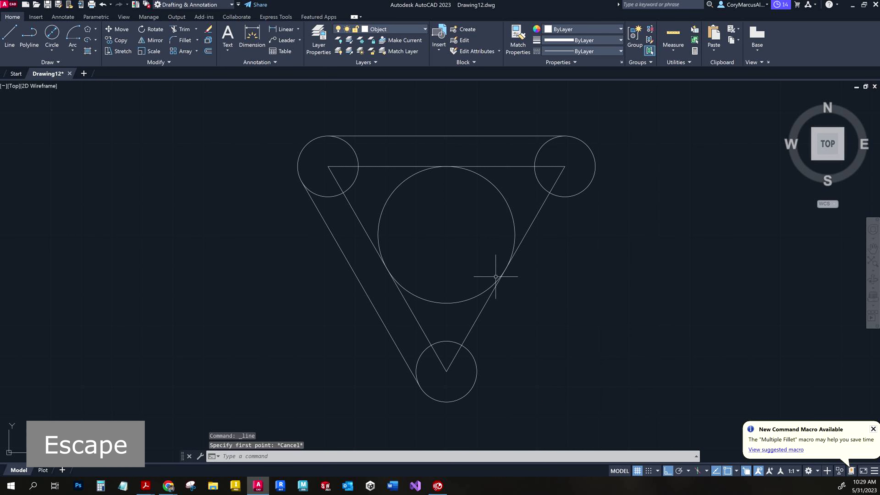
# Step: Turn off Quadrant and Endpoint snaps and draw the line tangent from upper-right to bottom circle
pyautogui.click(8, 38)
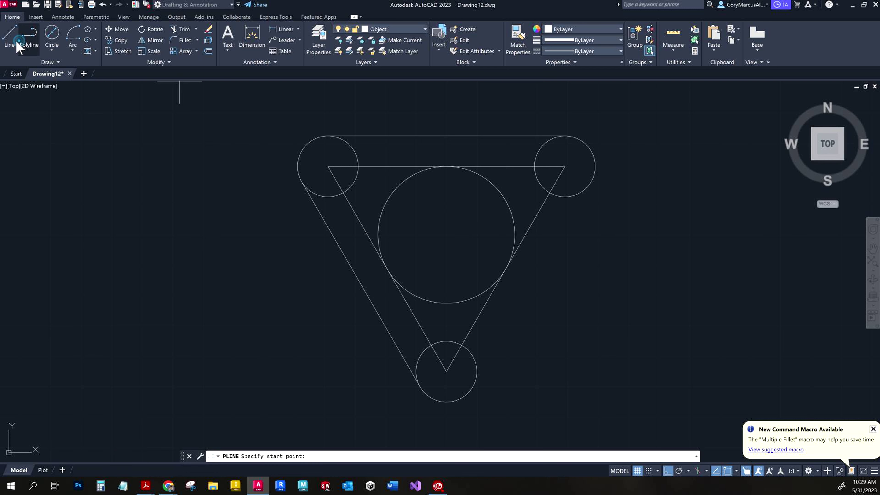
pyautogui.rightClick(727, 472)
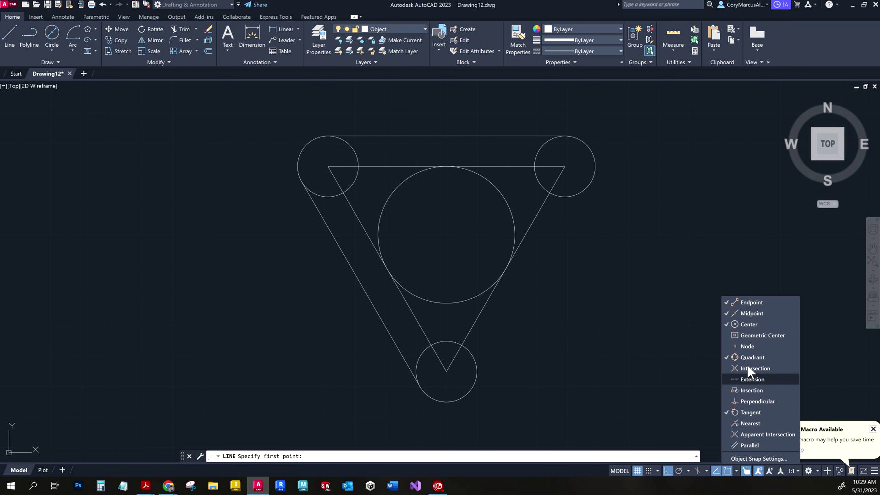
pyautogui.click(751, 359)
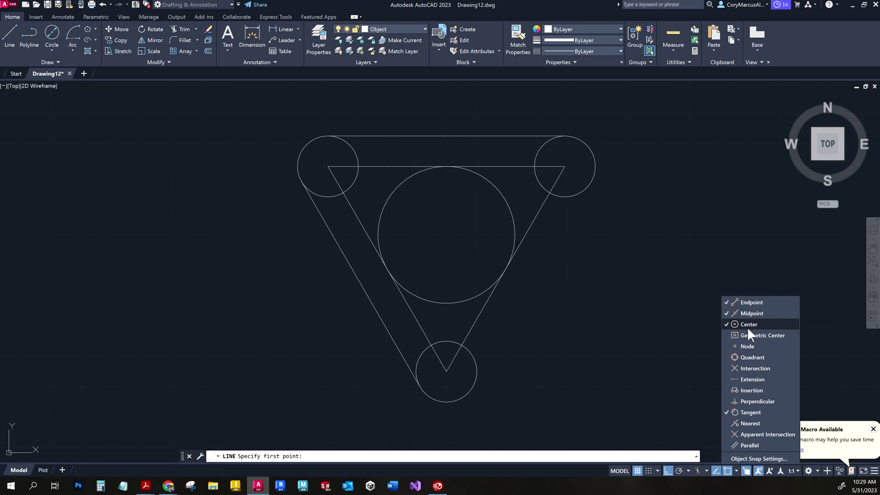
pyautogui.click(750, 302)
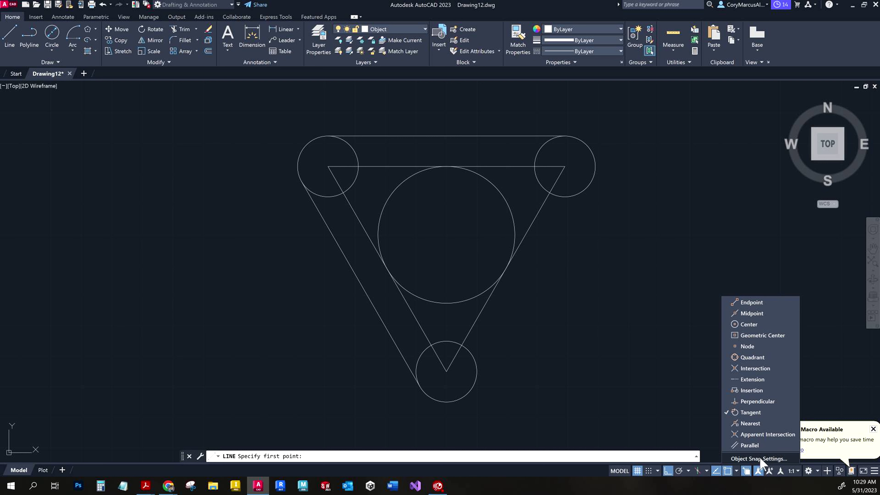
pyautogui.click(606, 484)
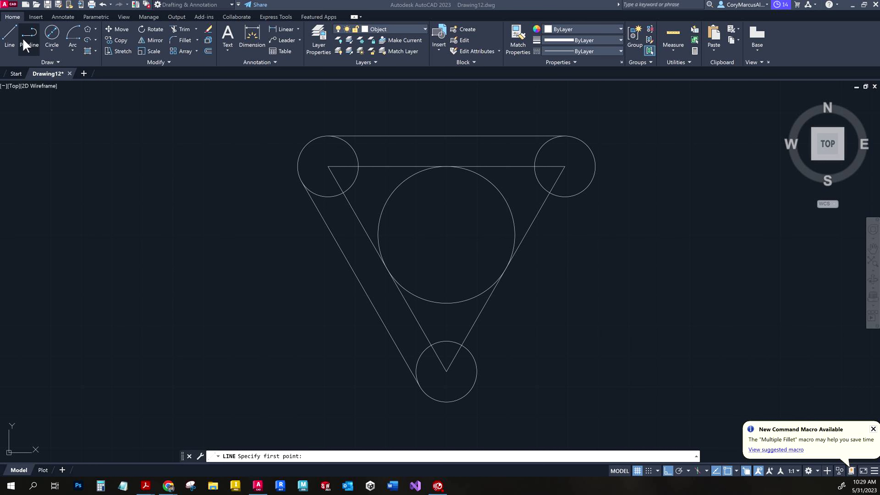
pyautogui.click(595, 173)
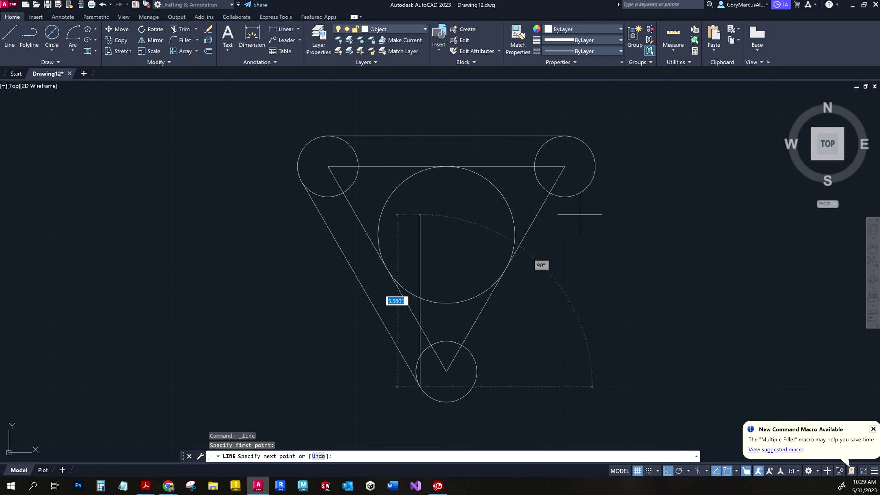
pyautogui.press('Escape')
pyautogui.click(10, 34)
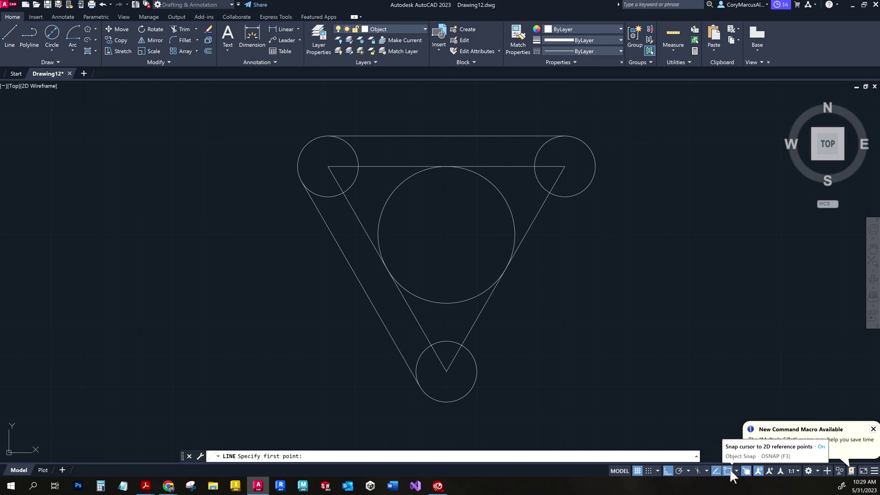
pyautogui.click(590, 187)
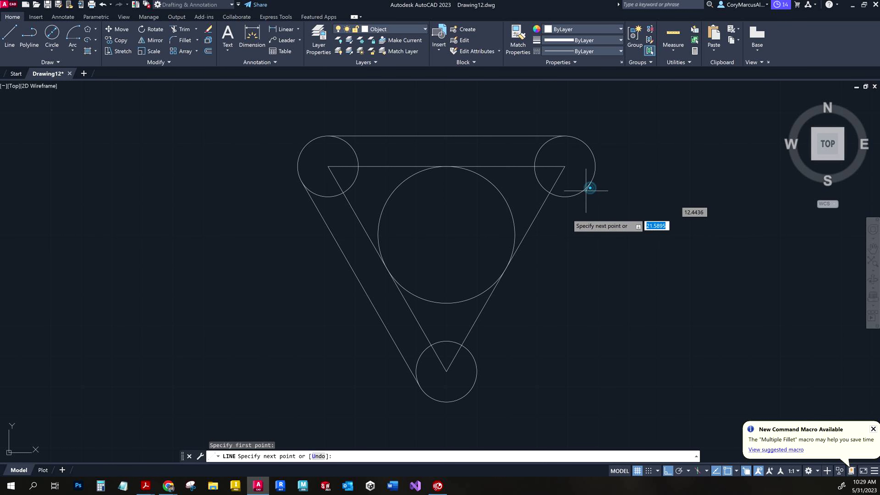
pyautogui.click(474, 386)
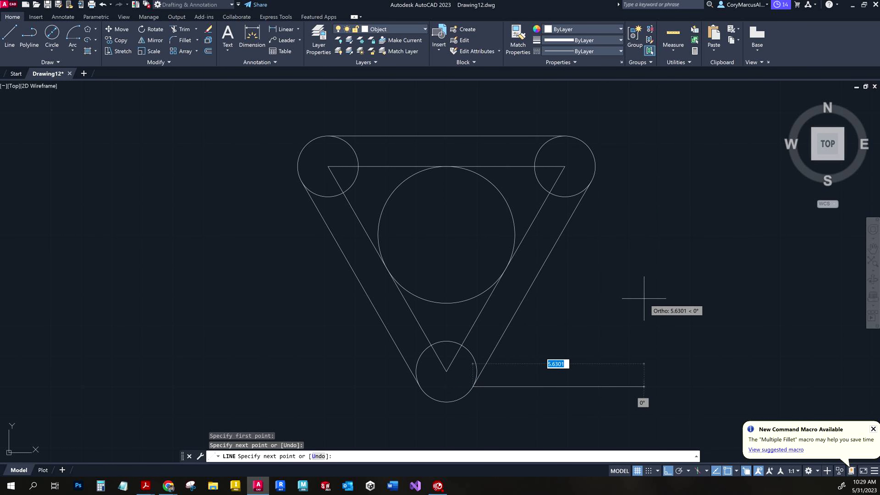
pyautogui.press('Escape')
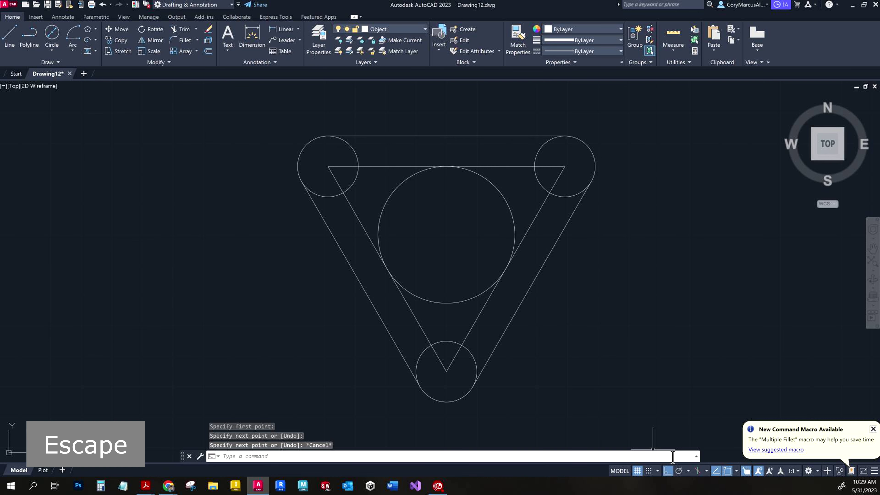
# Step: Re-enable Center and Quadrant snaps and window-select the stray small object
pyautogui.rightClick(728, 471)
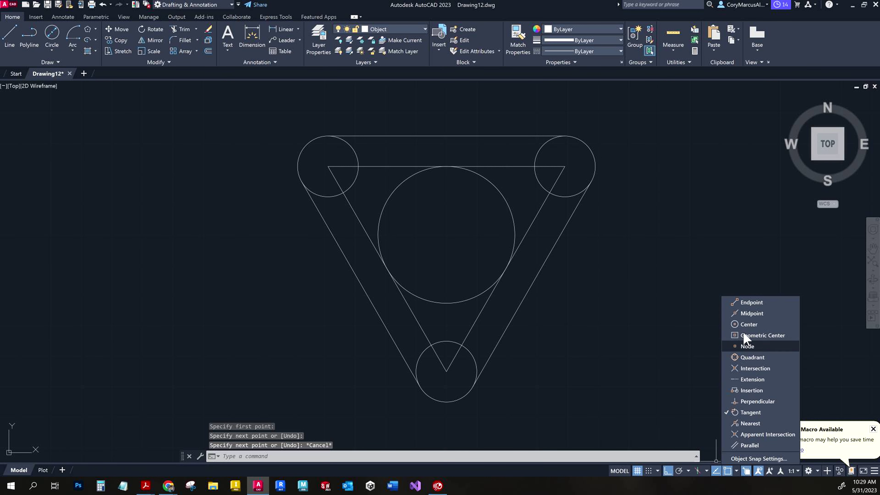
pyautogui.click(747, 324)
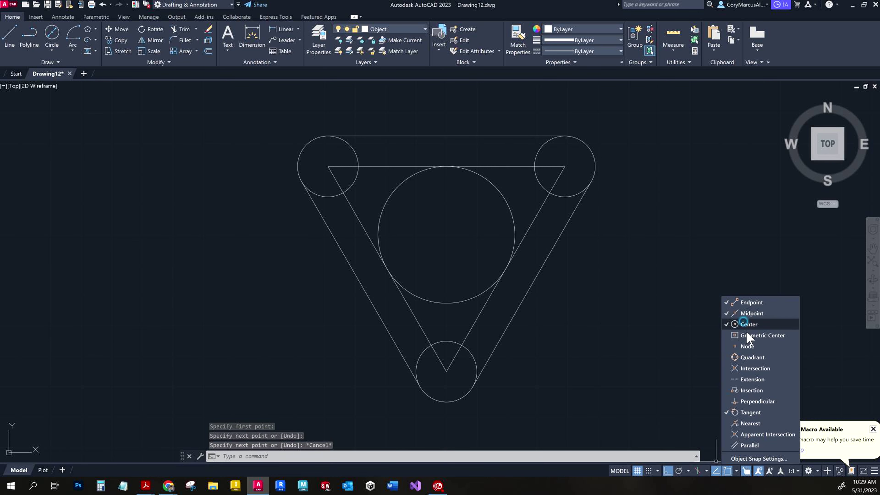
pyautogui.click(753, 357)
pyautogui.press('Escape')
pyautogui.click(662, 332)
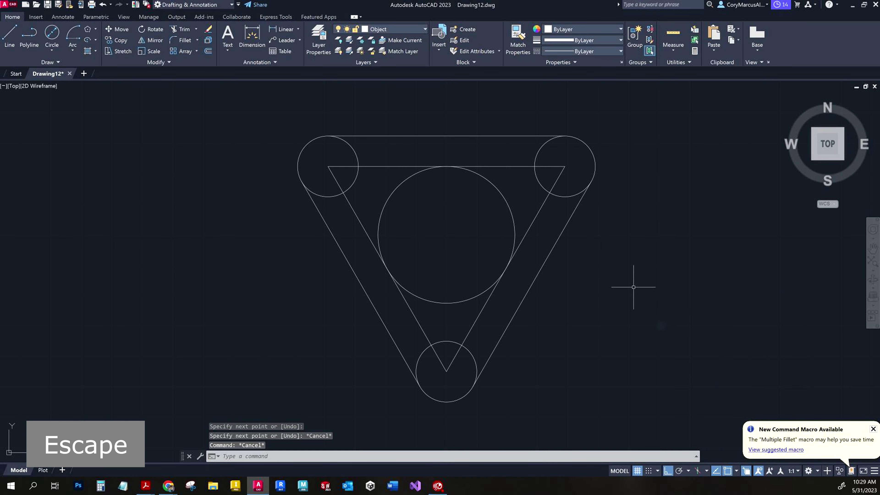
pyautogui.click(558, 275)
pyautogui.click(475, 184)
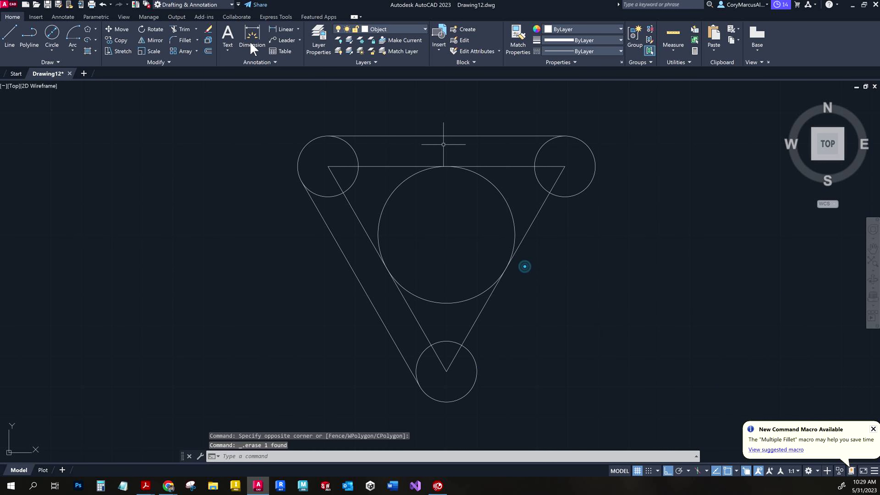
# Step: Erase the stray object and draw a line from the right circle's quadrant to the bottom circle
pyautogui.press('Delete')
pyautogui.click(8, 37)
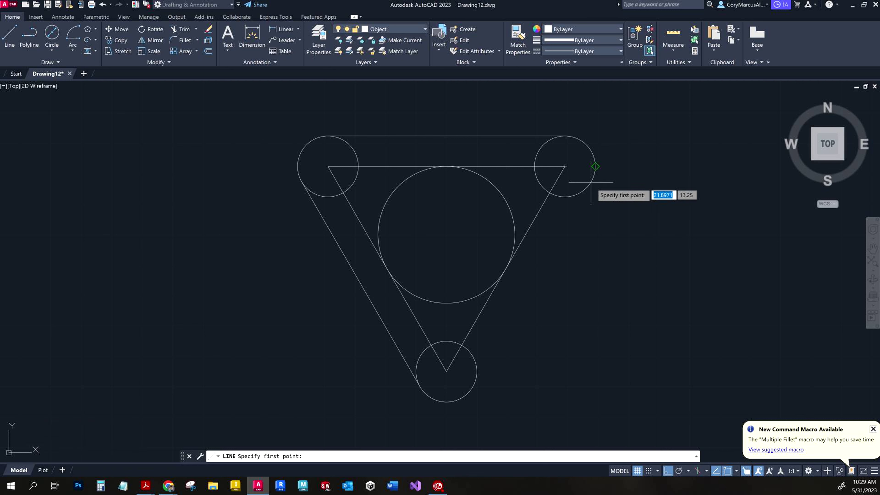
pyautogui.click(595, 166)
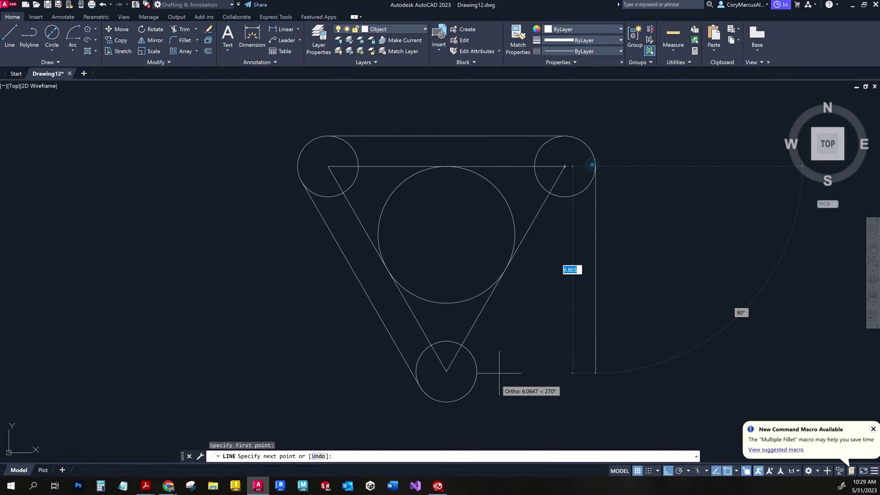
pyautogui.click(473, 386)
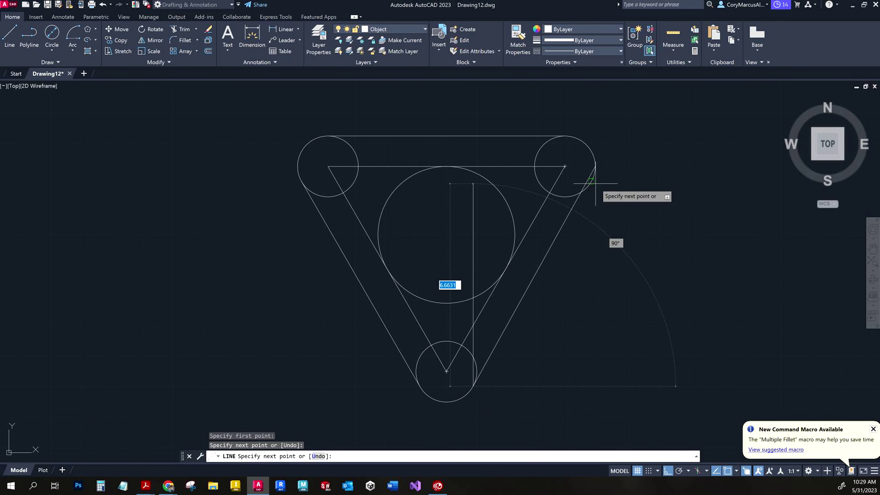
# Step: Erase the outer right lines, including one caught with a crossing window
pyautogui.scroll(4, 594, 191)
pyautogui.hotkey('ctrl', 'c')
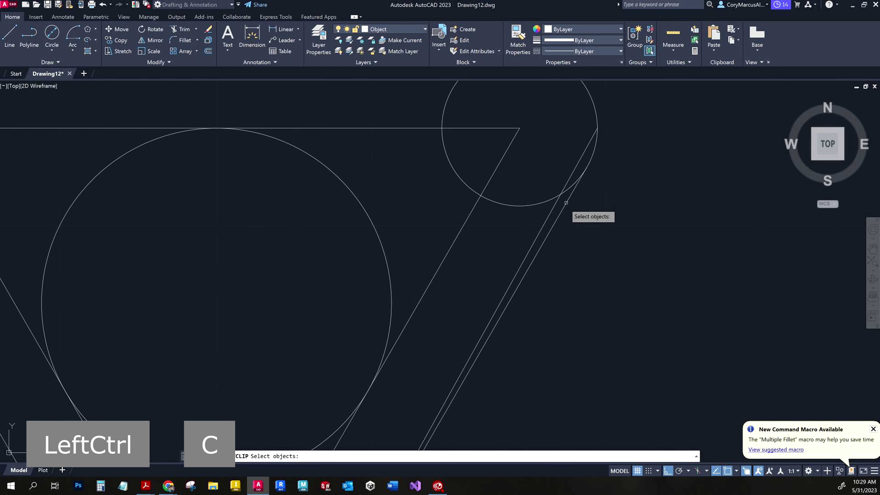
pyautogui.press('Escape')
pyautogui.click(558, 203)
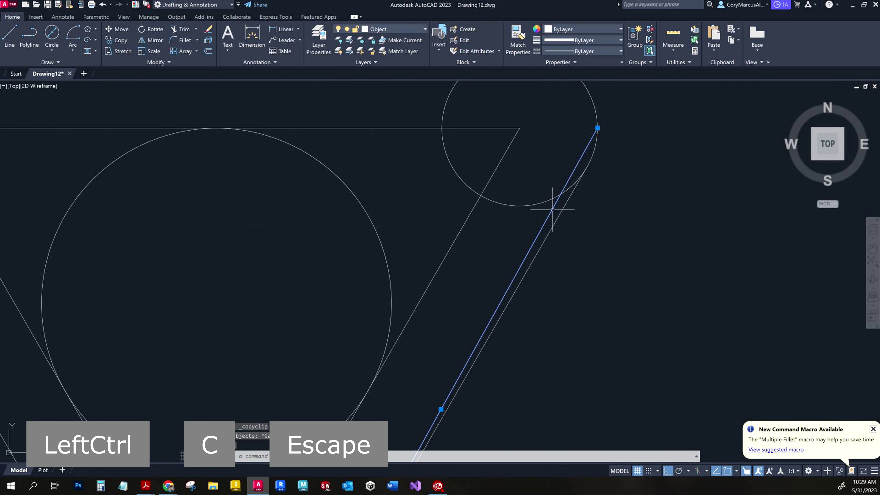
pyautogui.press('Delete')
pyautogui.scroll(-4, 603, 259)
pyautogui.moveTo(603, 258); pyautogui.dragTo(603, 153, button='middle')
pyautogui.scroll(2, 535, 275)
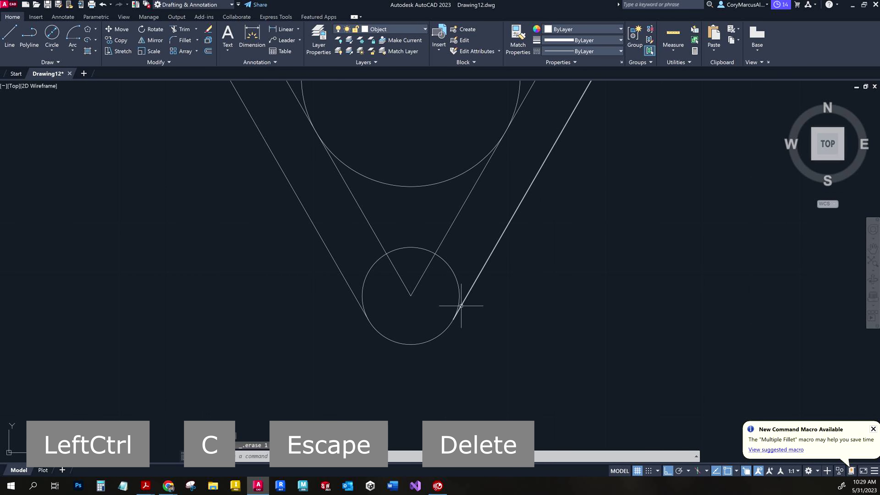
pyautogui.scroll(4, 466, 305)
pyautogui.scroll(-4, 466, 309)
pyautogui.moveTo(466, 309); pyautogui.dragTo(437, 419, button='middle')
pyautogui.scroll(-2, 513, 241)
pyautogui.click(514, 241)
pyautogui.click(488, 230)
pyautogui.press('Delete')
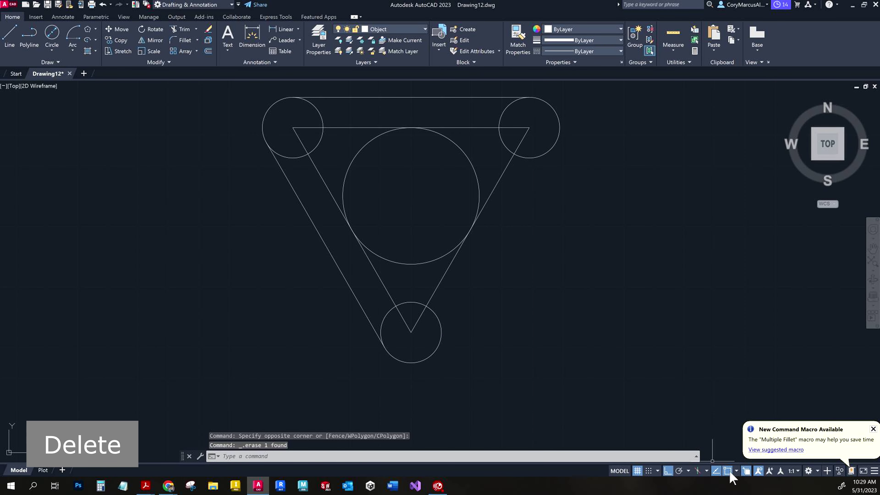
# Step: Adjust object snaps and draw a line tangent from the bottom circle to the top-right circle
pyautogui.click(735, 471)
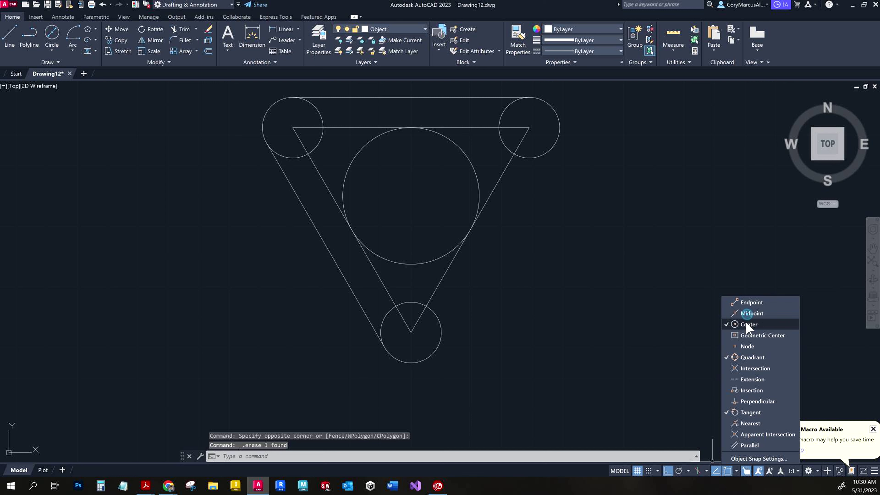
pyautogui.click(757, 358)
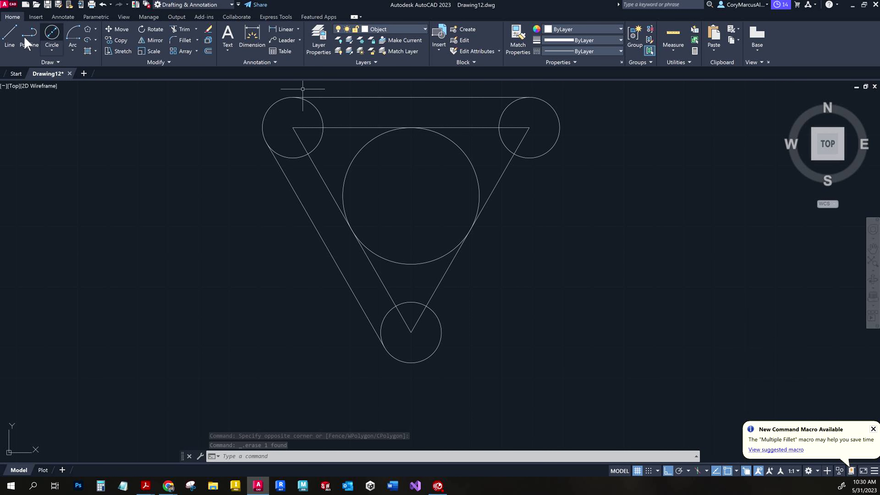
pyautogui.click(10, 36)
pyautogui.click(429, 353)
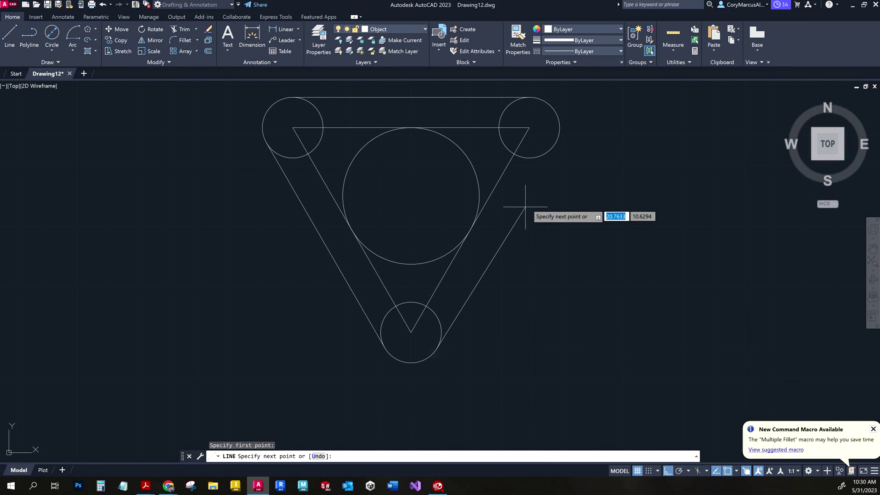
pyautogui.click(548, 149)
pyautogui.rightClick(619, 191)
pyautogui.click(633, 195)
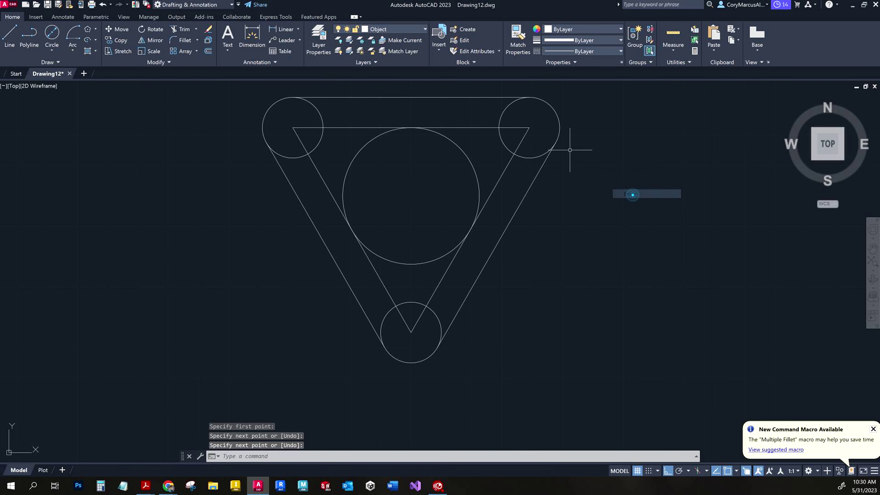
# Step: Turn on Midpoint snapping and pan the drawing back into view
pyautogui.rightClick(726, 474)
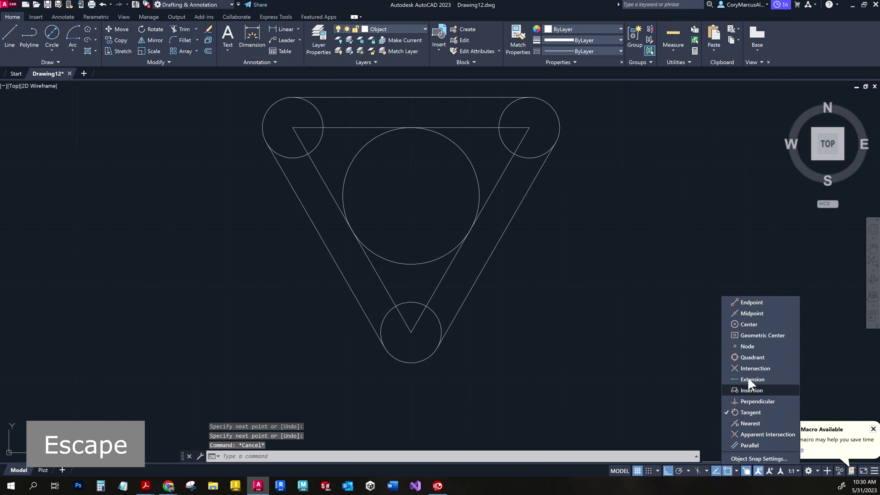
pyautogui.click(744, 313)
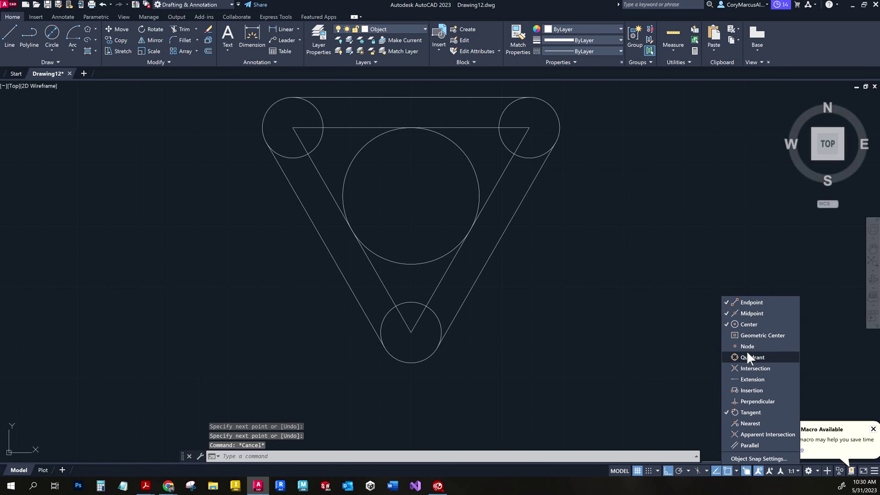
pyautogui.moveTo(562, 332); pyautogui.dragTo(570, 354, button='middle')
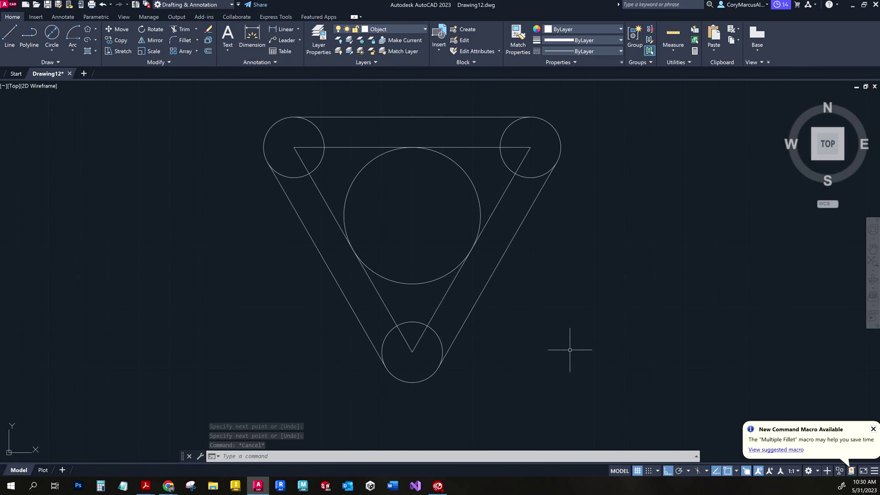
pyautogui.moveTo(566, 311)
pyautogui.mouseDown(button='middle')
pyautogui.moveTo(523, 325)
pyautogui.moveTo(491, 307)
pyautogui.mouseUp(button='middle')
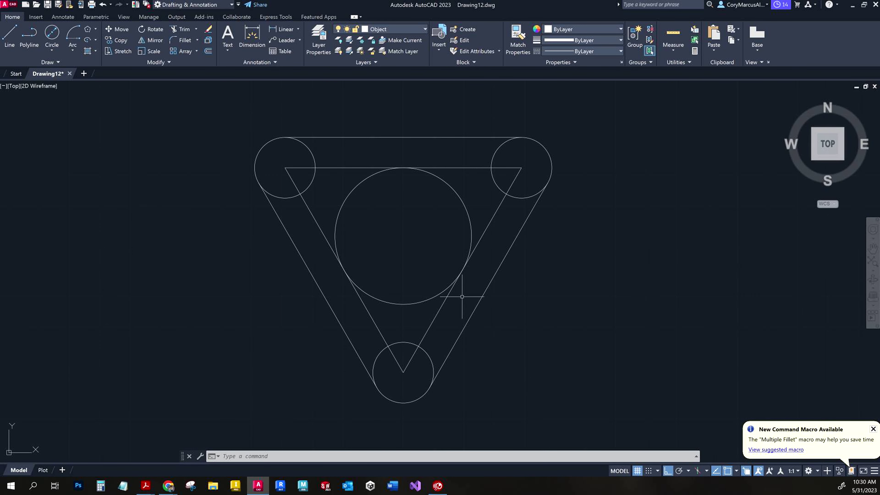
# Step: Move the large circle onto the Hidden layer
pyautogui.moveTo(407, 264); pyautogui.dragTo(382, 341, button='middle')
pyautogui.click(337, 282)
pyautogui.click(309, 274)
pyautogui.click(395, 29)
pyautogui.click(389, 109)
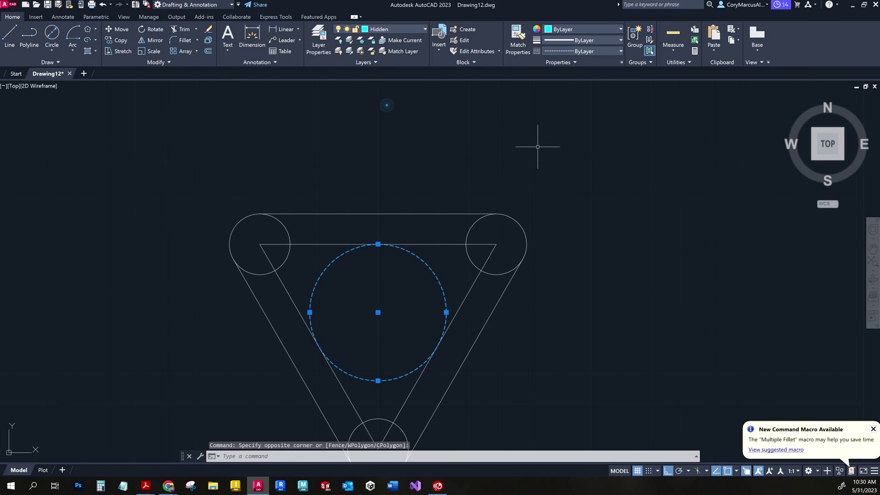
pyautogui.press('Escape')
# Step: Move the inner triangle onto the Center layer and make Center the current layer
pyautogui.scroll(2, 375, 249)
pyautogui.scroll(-1, 375, 248)
pyautogui.click(265, 206)
pyautogui.click(570, 285)
pyautogui.scroll(1, 486, 280)
pyautogui.moveTo(486, 280); pyautogui.dragTo(471, 216, button='middle')
pyautogui.scroll(-2, 436, 236)
pyautogui.click(395, 30)
pyautogui.click(387, 55)
pyautogui.press('Escape')
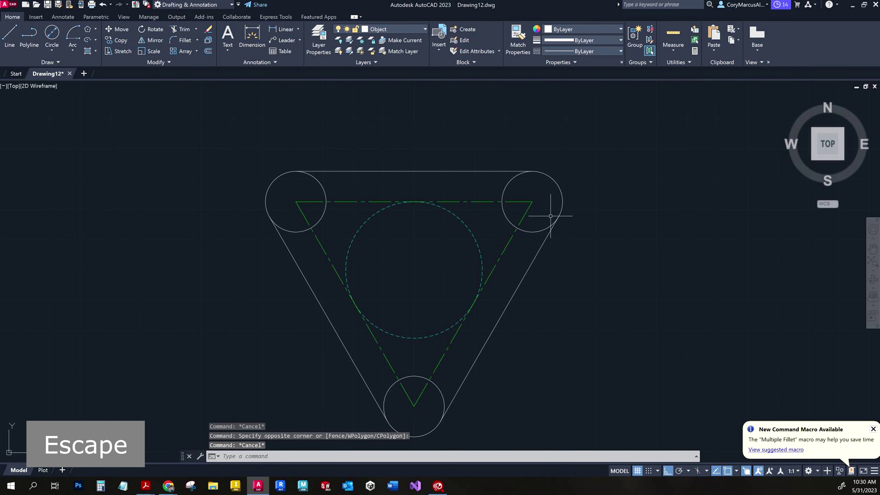
pyautogui.click(377, 31)
pyautogui.click(385, 55)
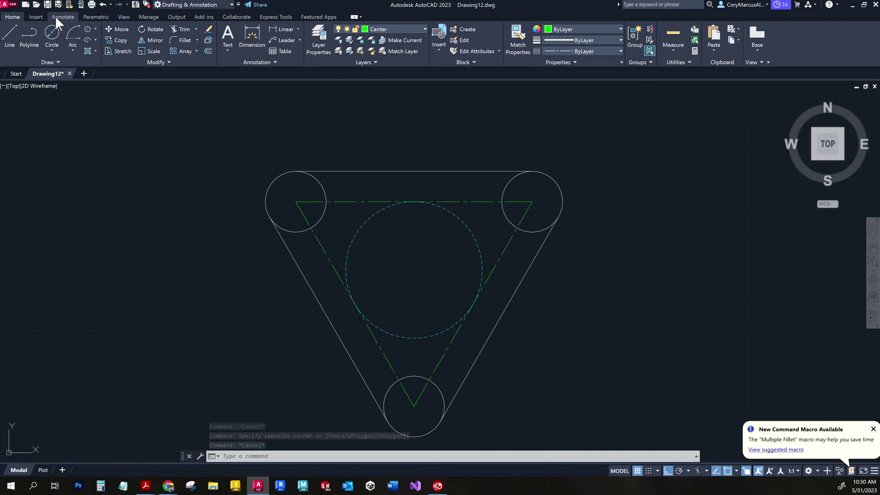
# Step: Add center marks to the top-left, top-right and bottom circles and the large dashed circle
pyautogui.click(63, 17)
pyautogui.click(305, 38)
pyautogui.click(322, 189)
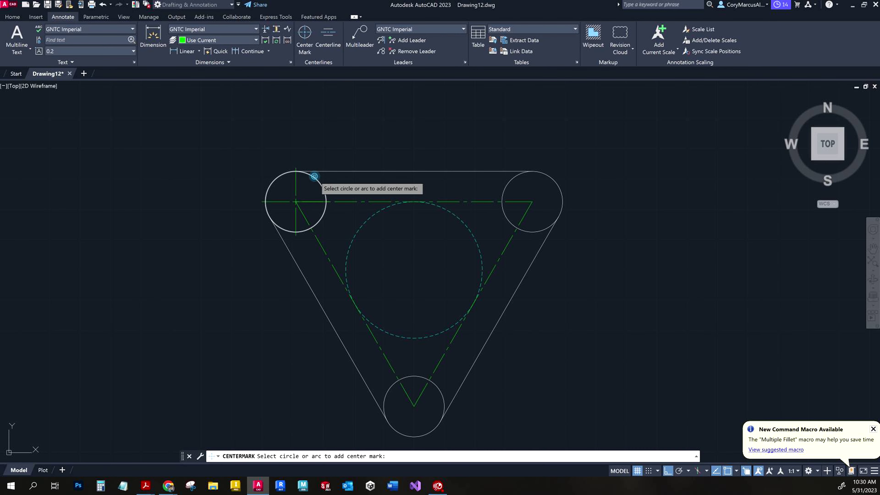
pyautogui.click(504, 189)
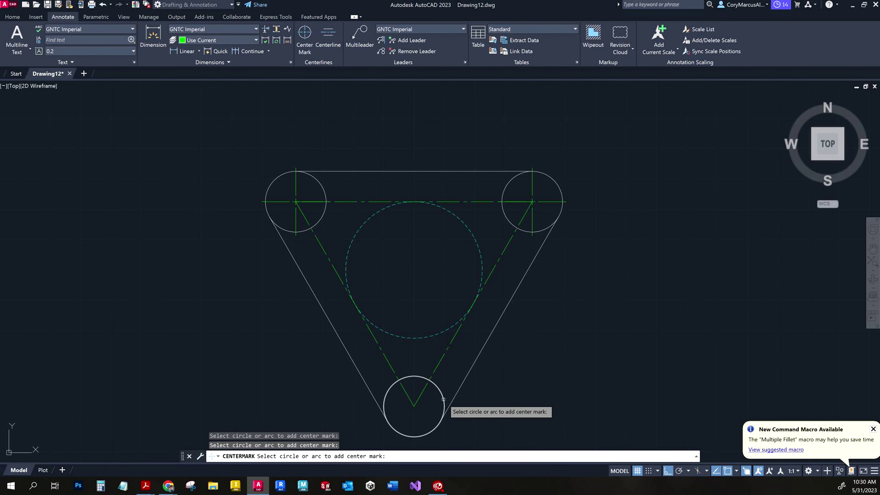
pyautogui.click(444, 403)
pyautogui.press('Escape')
pyautogui.click(304, 38)
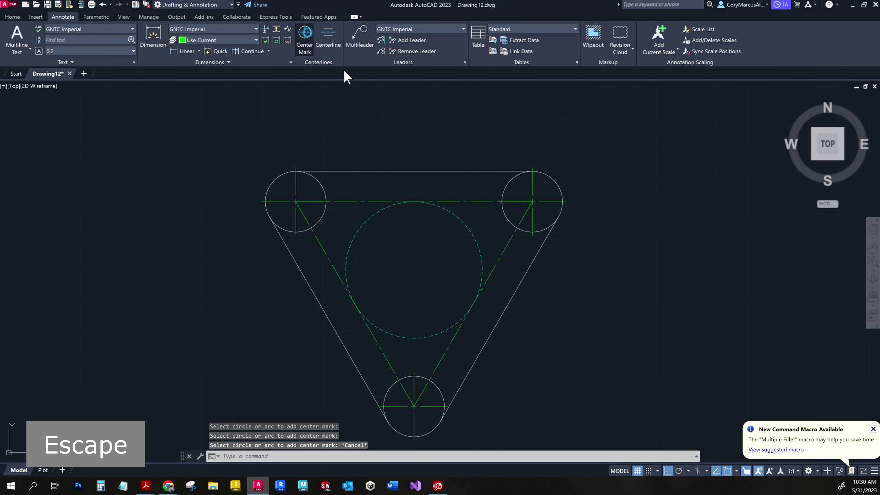
pyautogui.click(456, 216)
pyautogui.press('Escape')
pyautogui.scroll(-2, 530, 251)
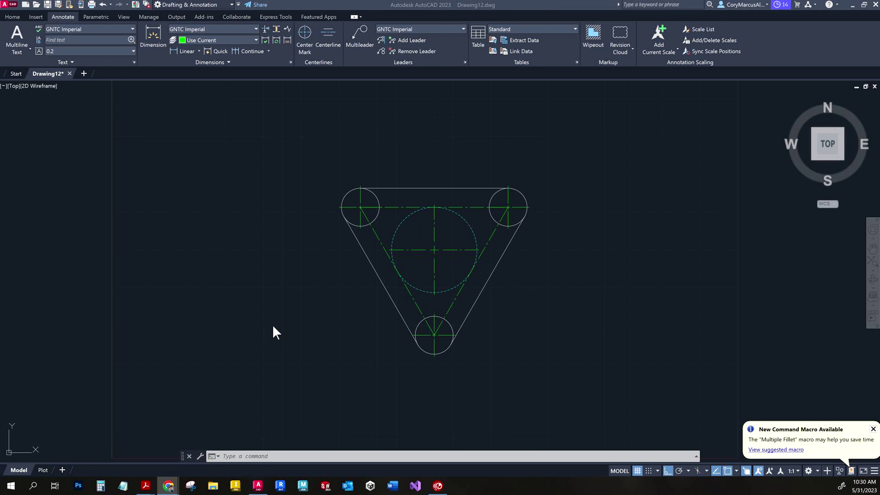
# Step: Create Drawing13 from the GNTC Imperial template, then switch to the textbook in the browser
pyautogui.click(24, 6)
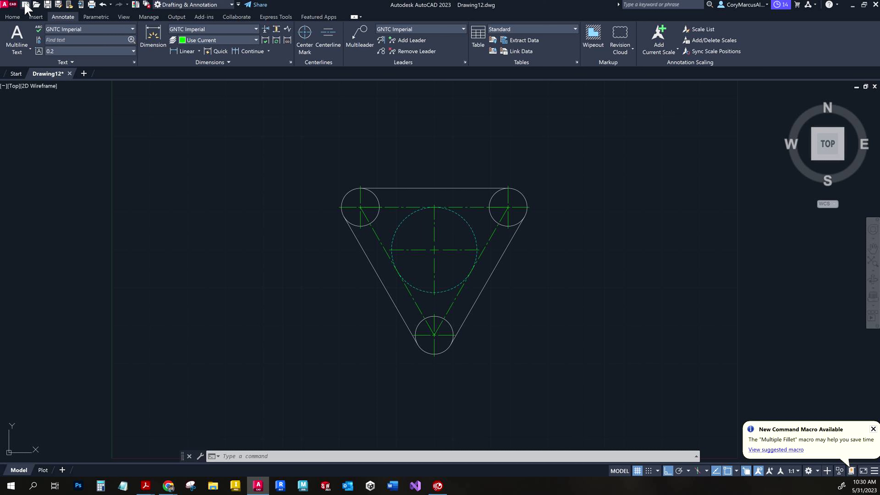
pyautogui.click(24, 5)
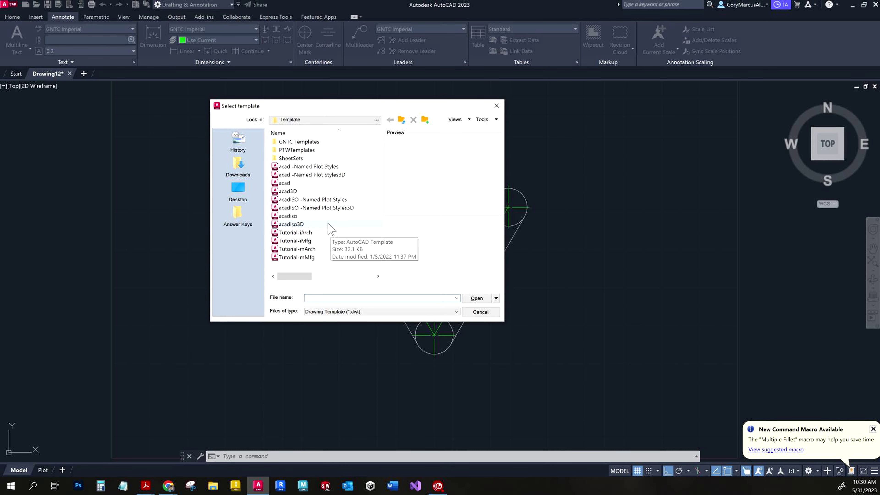
pyautogui.doubleClick(313, 142)
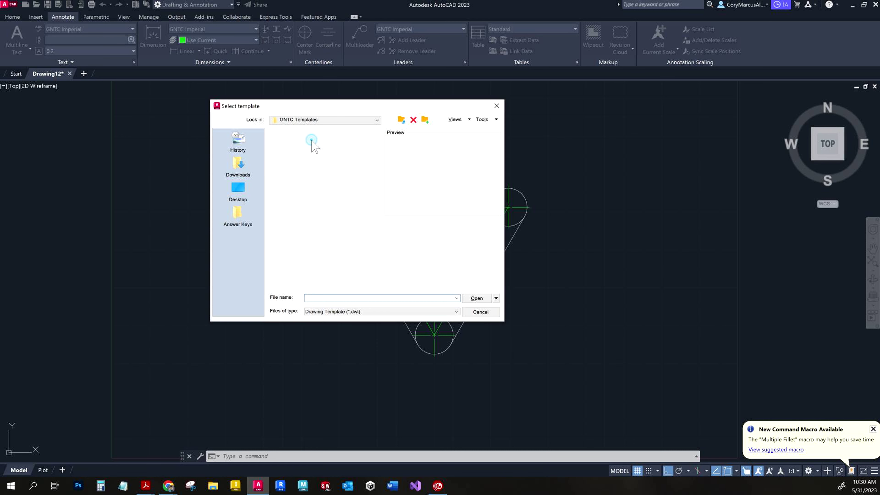
pyautogui.doubleClick(311, 143)
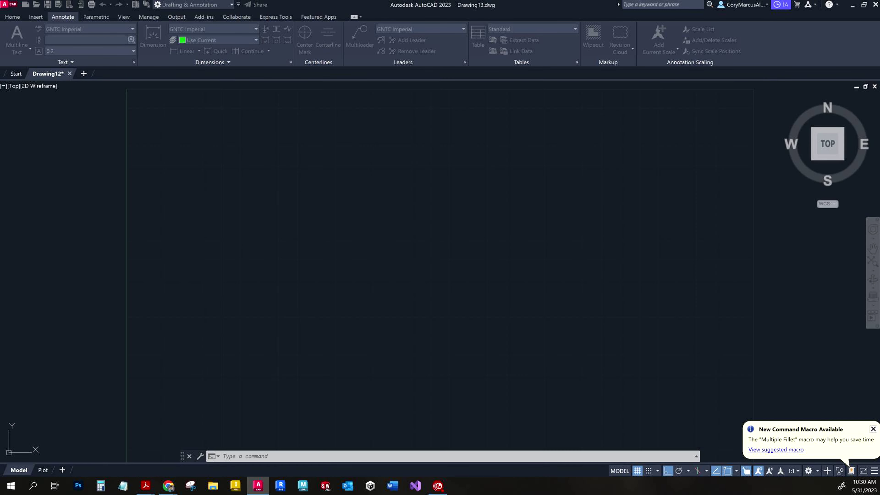
pyautogui.hotkey('alt', '`')
pyautogui.hotkey('alt', 'Tab')
pyautogui.hotkey('alt', 'Tab')
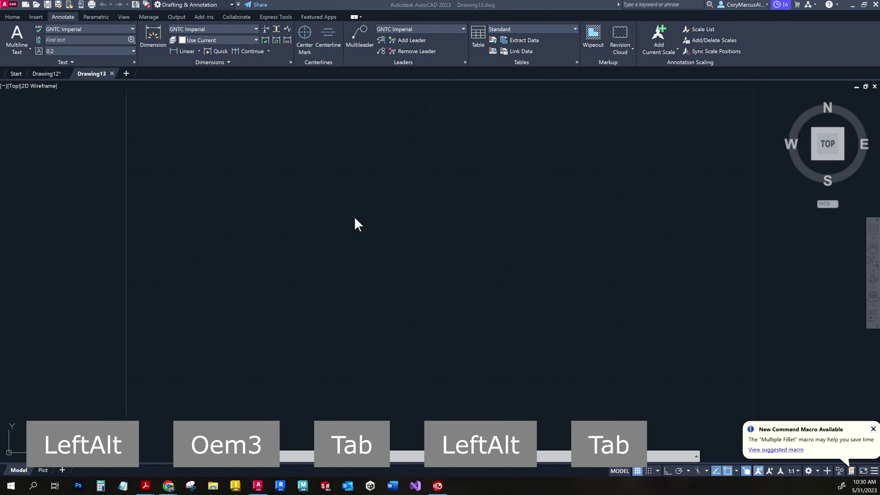
pyautogui.hotkey('alt', 'Tab')
# Step: Scroll the book past exercise 2 to exercise 5, the column base detail on page 213
pyautogui.scroll(-5, 596, 281)
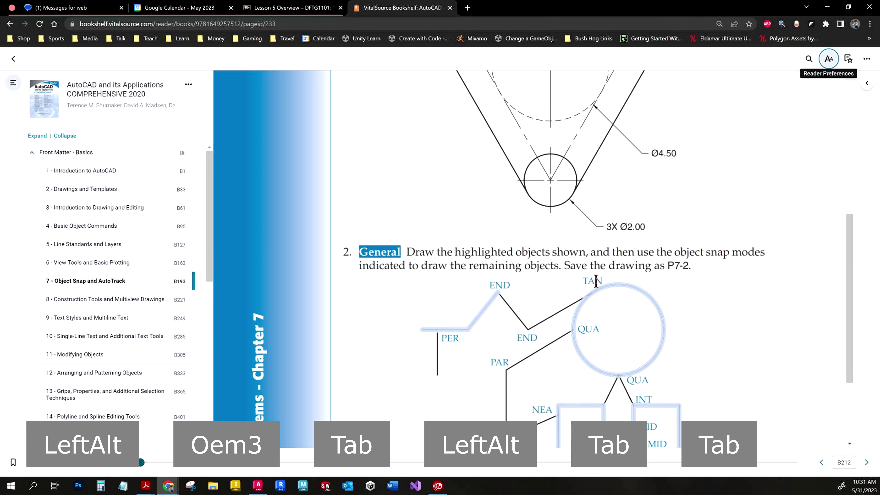
pyautogui.scroll(-3, 596, 281)
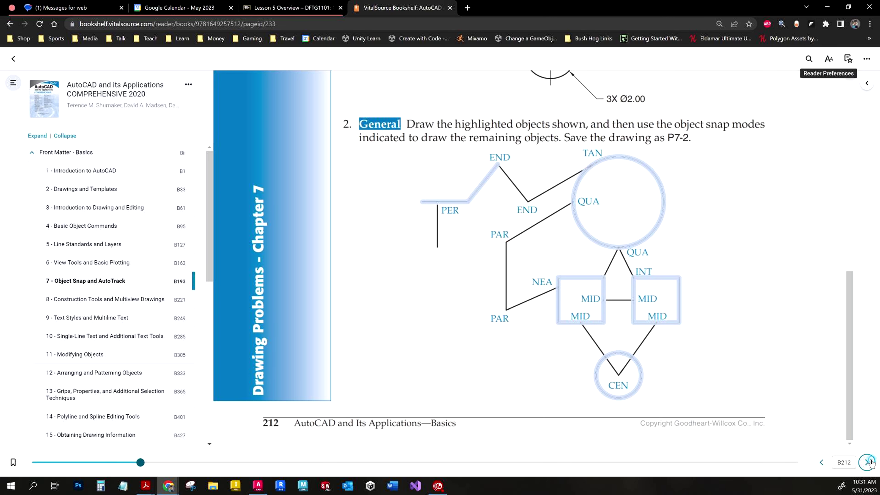
pyautogui.scroll(-4, 794, 395)
pyautogui.scroll(-10, 781, 399)
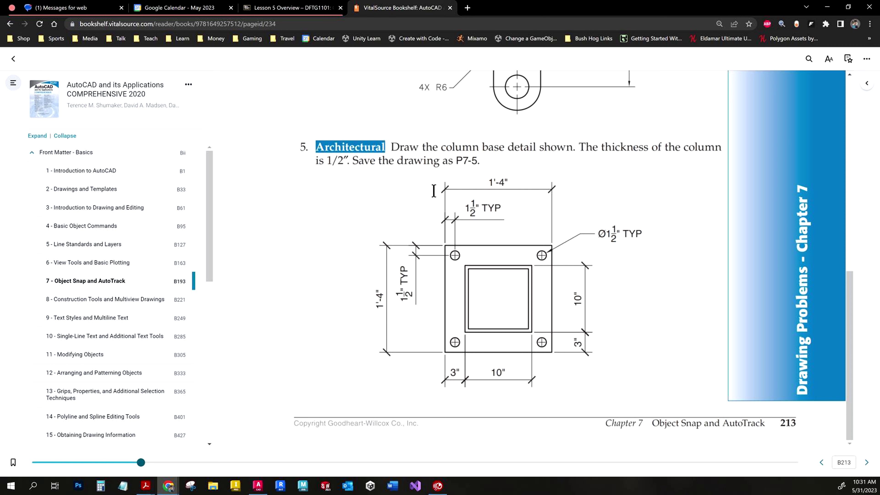
# Step: Search the web for 'structural tubes' in a new tab and close the unneeded tabs
pyautogui.click(467, 8)
pyautogui.write('str')
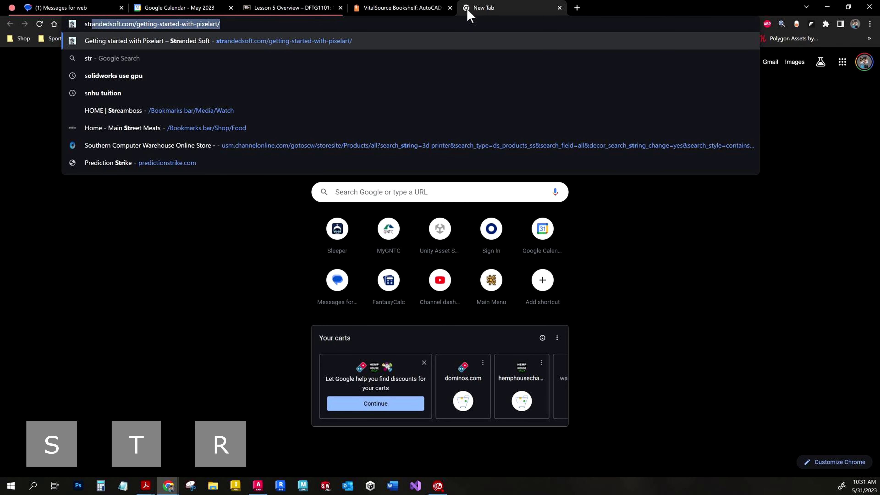
pyautogui.write('uctural tubes')
pyautogui.press('Return')
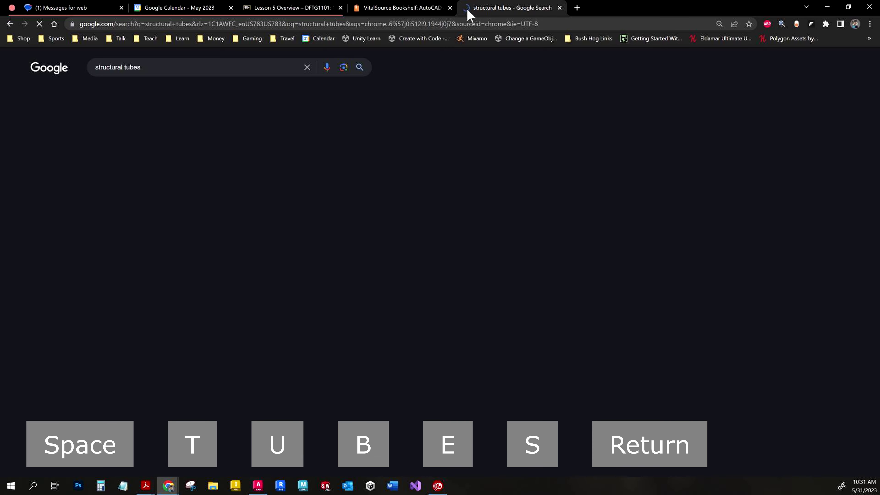
pyautogui.middleClick(68, 5)
pyautogui.middleClick(68, 5)
pyautogui.middleClick(68, 5)
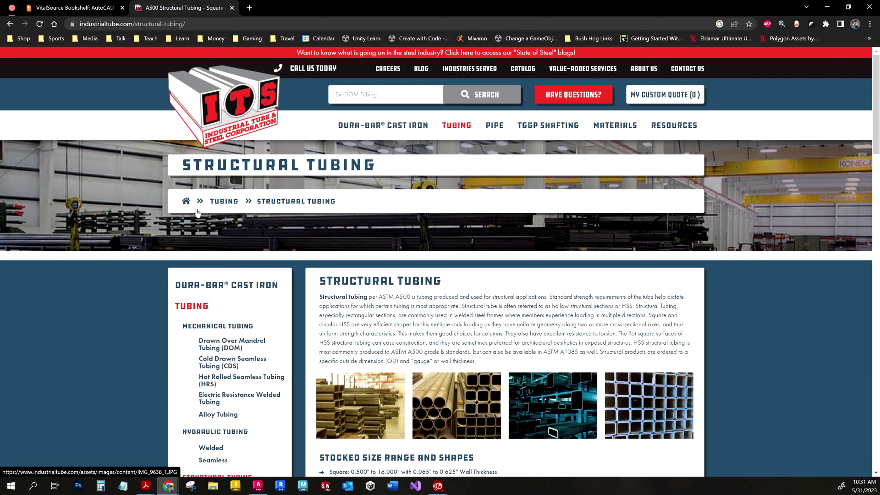
# Step: Browse the tubing results, return to the textbook page, then go back to AutoCAD
pyautogui.scroll(-2, 668, 406)
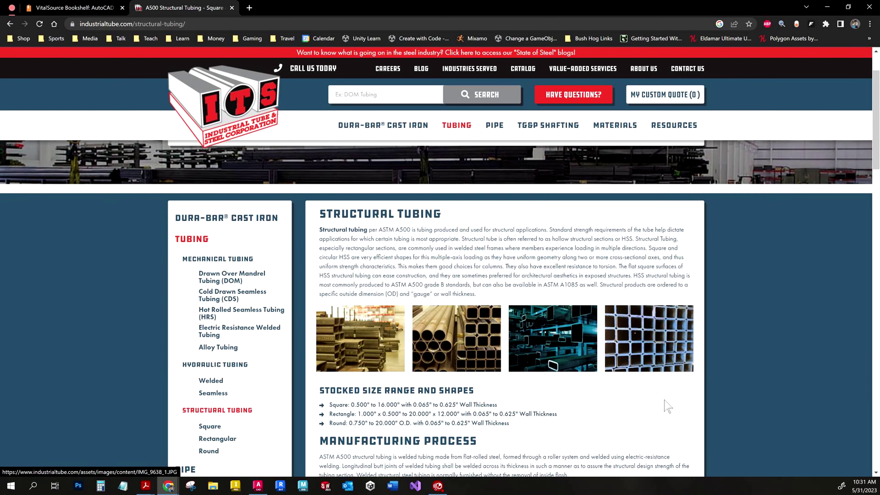
pyautogui.scroll(-5, 668, 406)
pyautogui.scroll(4, 688, 321)
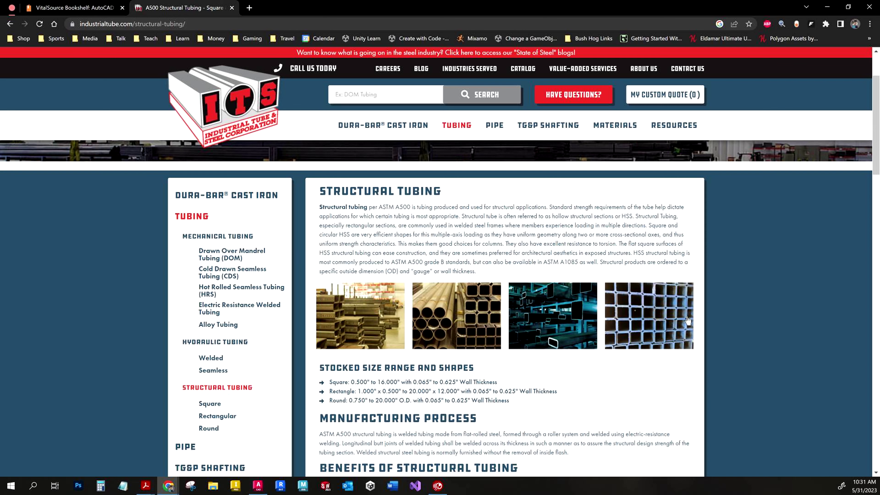
pyautogui.click(59, 5)
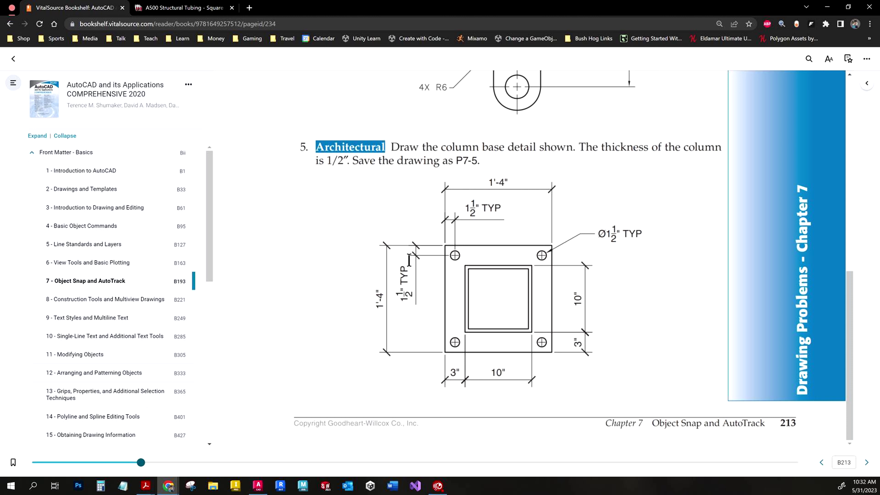
pyautogui.hotkey('alt', 'Tab')
pyautogui.hotkey('alt', 'Tab')
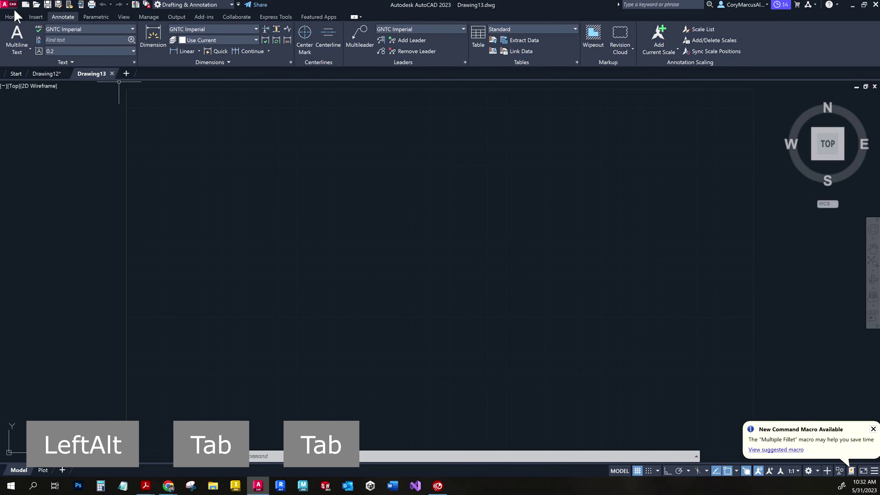
# Step: Start a line from a point on the canvas, with Ortho on and grid snap toggled
pyautogui.click(13, 16)
pyautogui.click(10, 39)
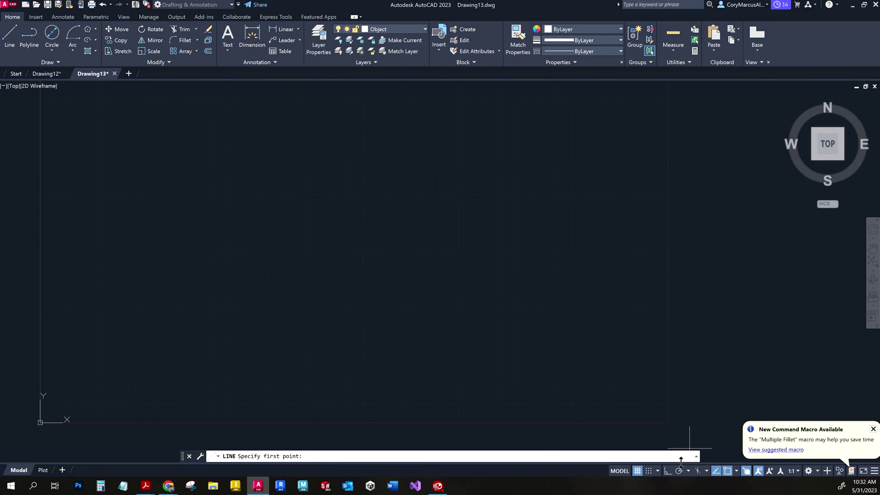
pyautogui.click(649, 470)
pyautogui.scroll(-2, 378, 295)
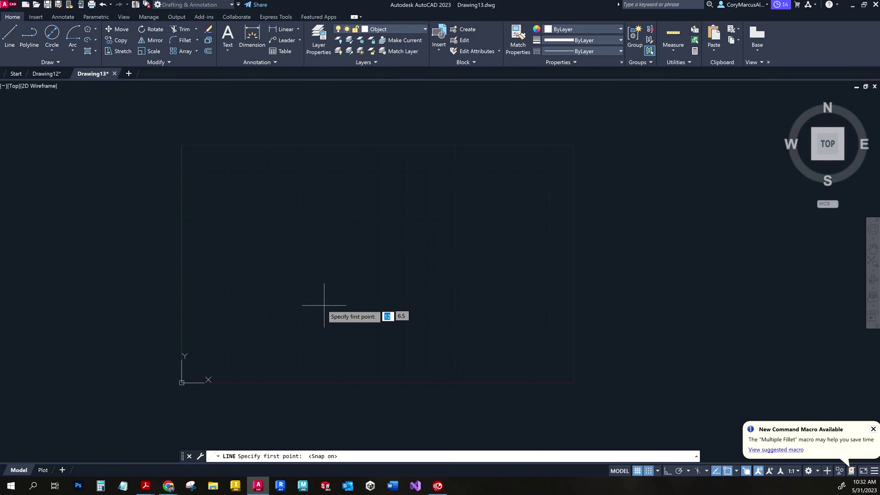
pyautogui.click(277, 311)
pyautogui.moveTo(371, 315); pyautogui.dragTo(389, 338, button='middle')
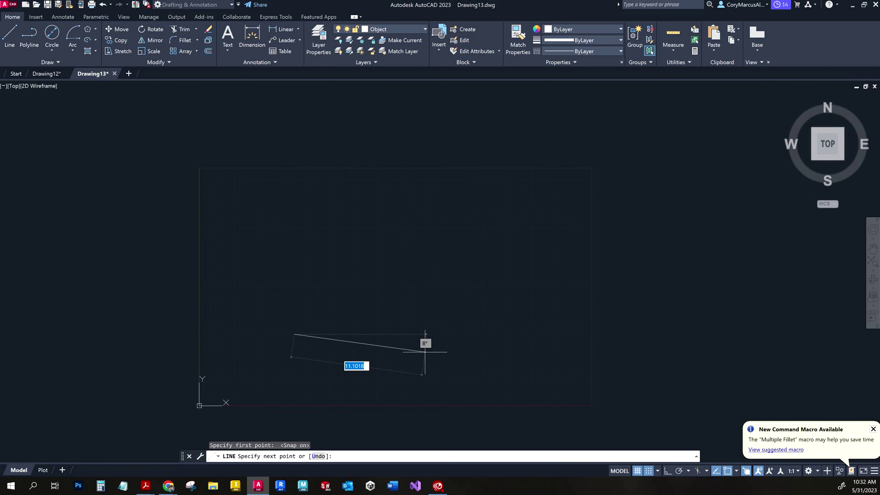
pyautogui.click(668, 471)
pyautogui.click(648, 471)
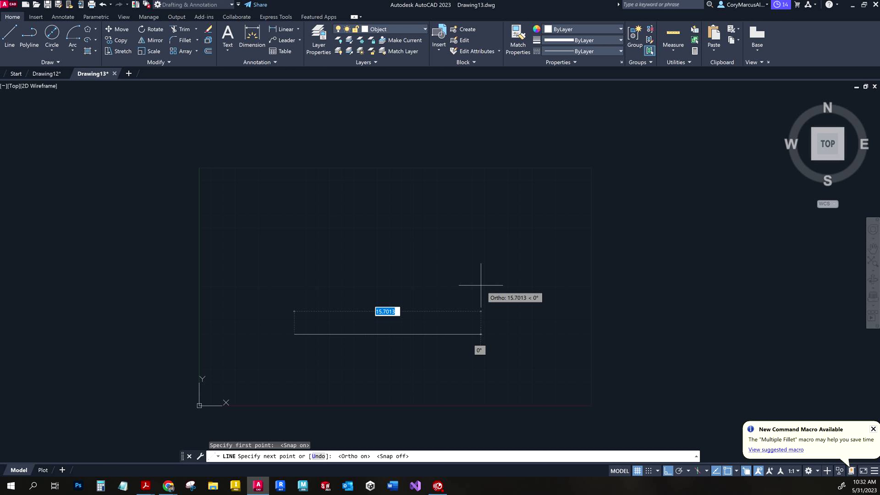
# Step: Enter a 1'4" length for the line, then cancel the unfinished line
pyautogui.write("1'6")
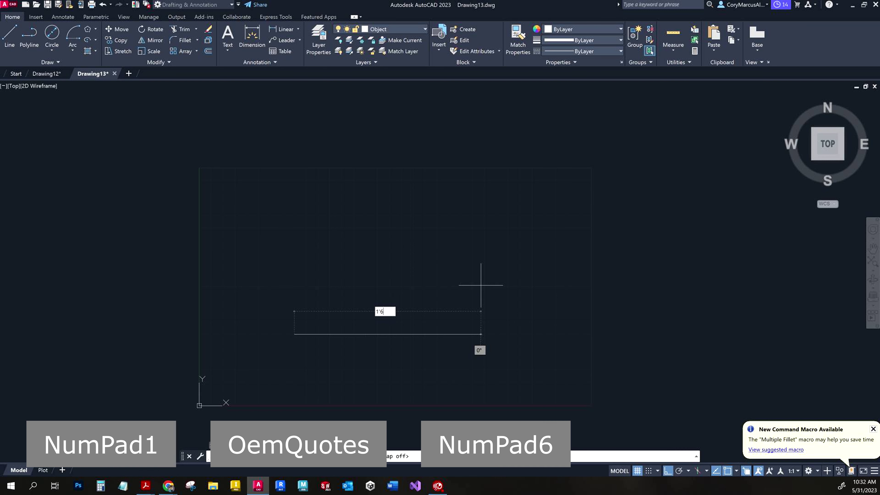
pyautogui.press('BackSpace')
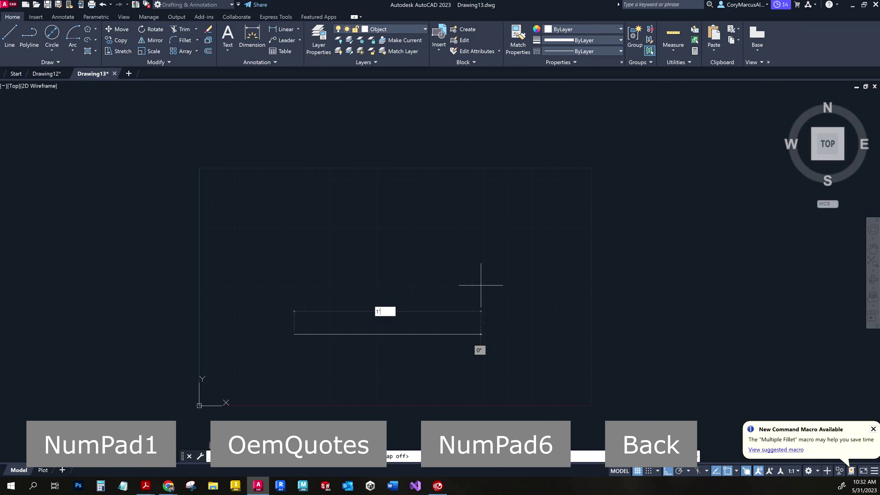
pyautogui.write('4"')
pyautogui.press('Return')
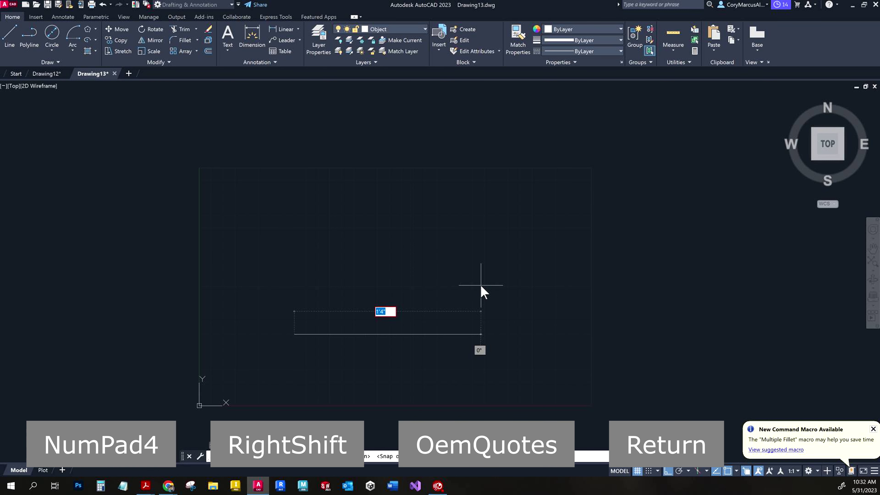
pyautogui.press('Escape')
pyautogui.press('Escape')
pyautogui.press('Escape')
pyautogui.press('Escape')
# Step: Open the Drawing Units dialog with the UNITS command
pyautogui.write('unitd')
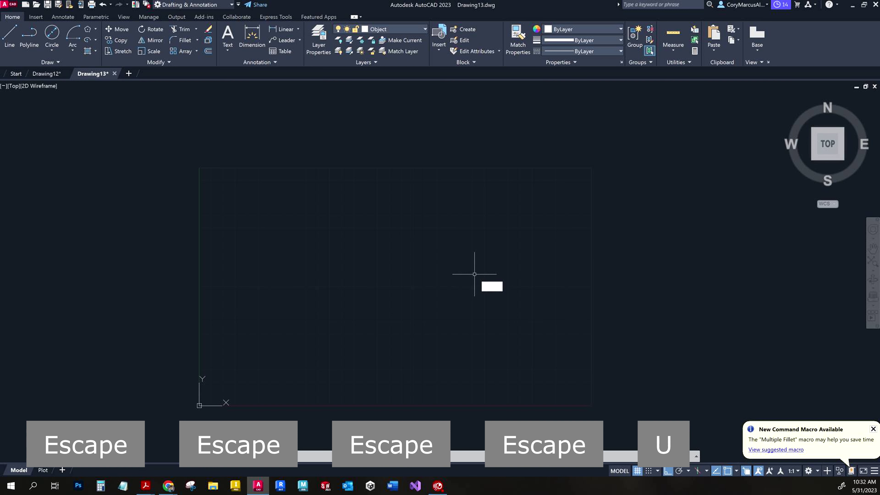
pyautogui.press('Return')
pyautogui.write('units')
pyautogui.press('Return')
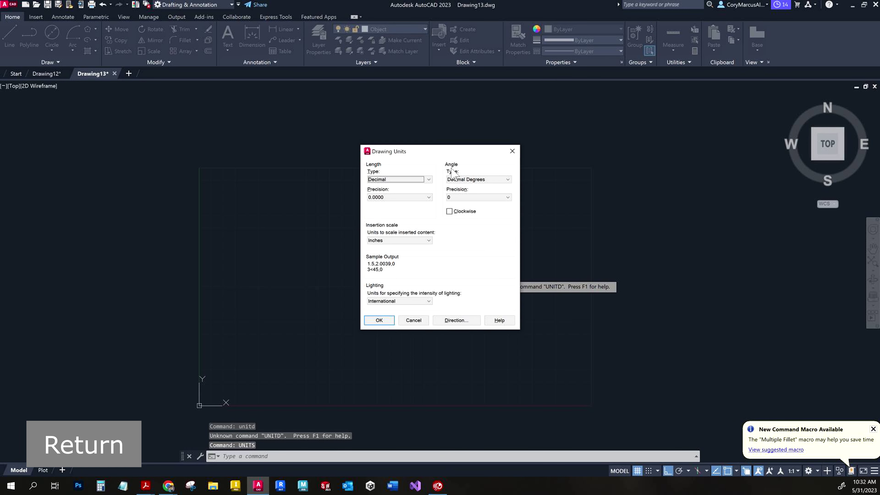
# Step: Compare Architectural, Engineering and Fractional length types, then apply Architectural units
pyautogui.click(413, 179)
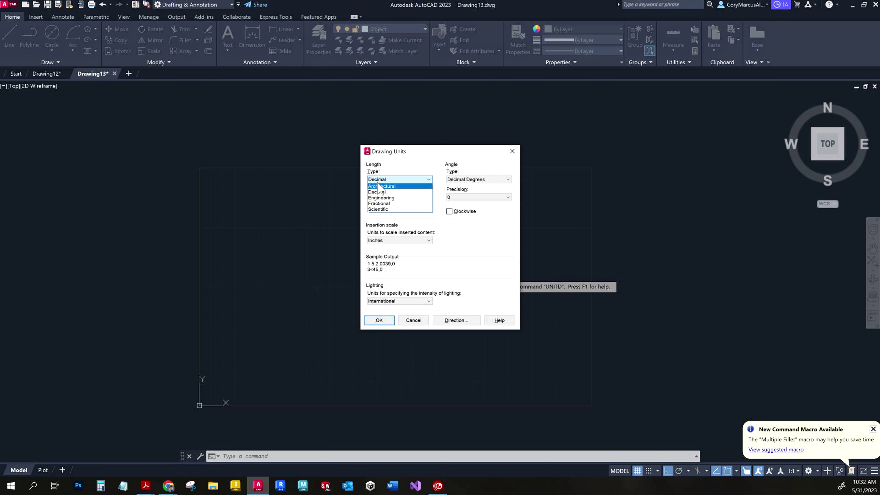
pyautogui.click(385, 187)
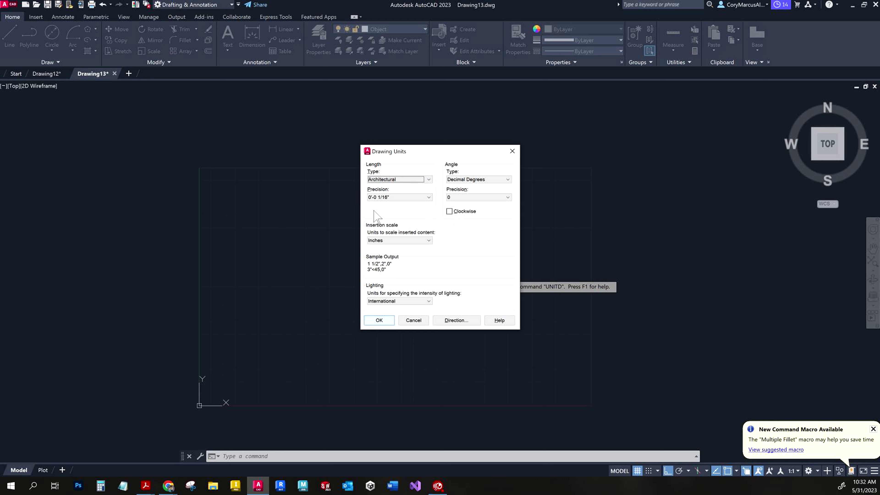
pyautogui.click(395, 180)
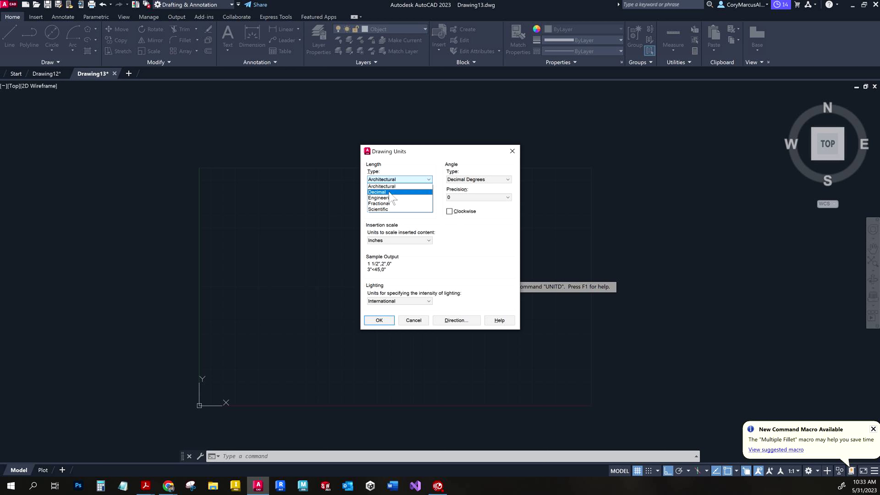
pyautogui.click(387, 197)
pyautogui.click(386, 178)
pyautogui.click(388, 203)
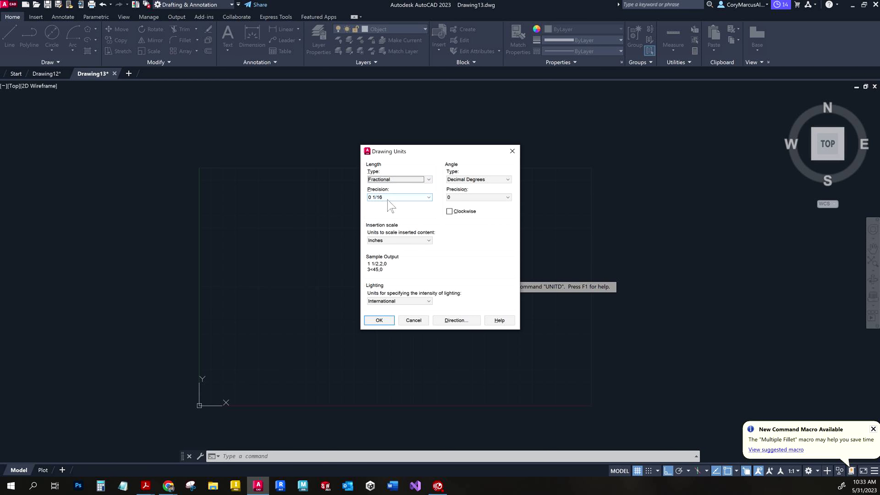
pyautogui.click(389, 179)
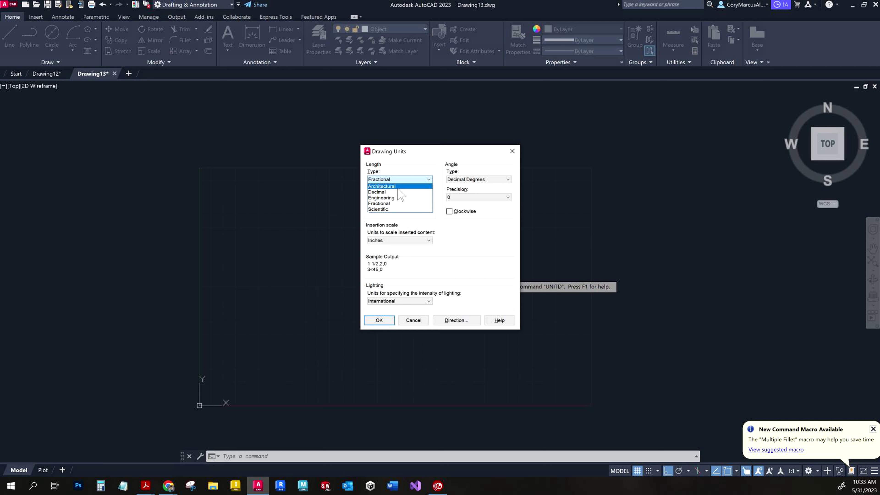
pyautogui.click(398, 187)
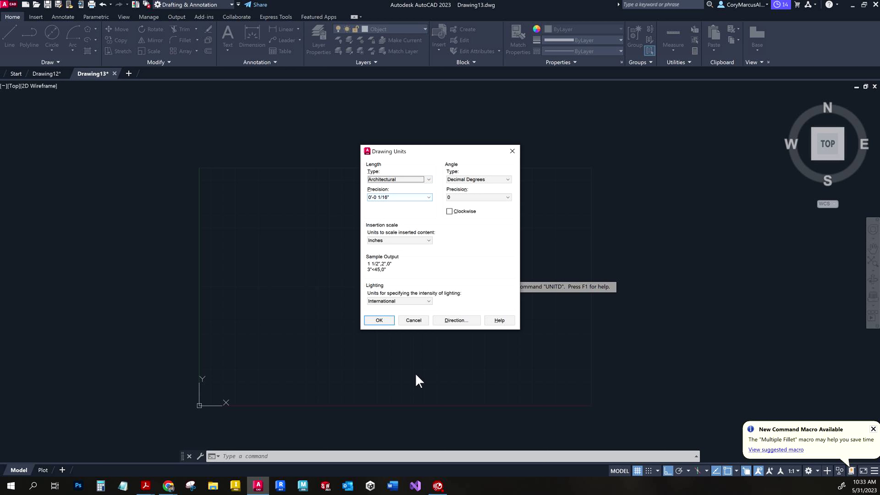
pyautogui.click(381, 322)
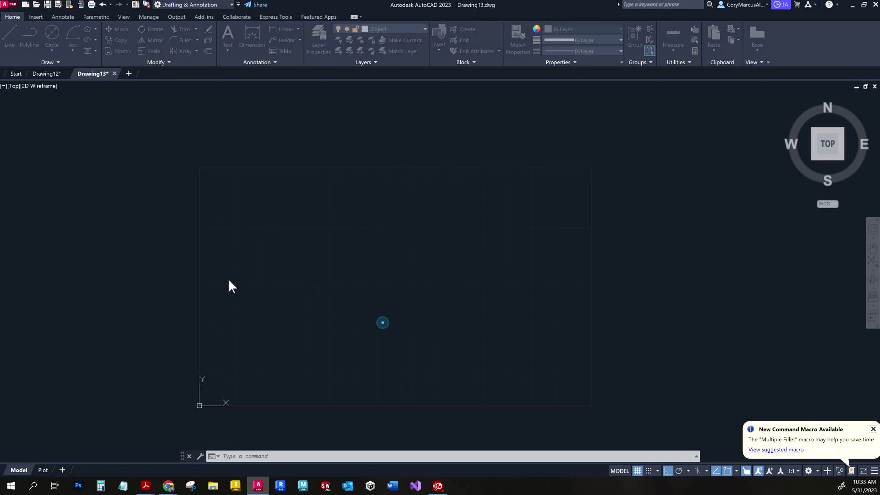
pyautogui.click(10, 38)
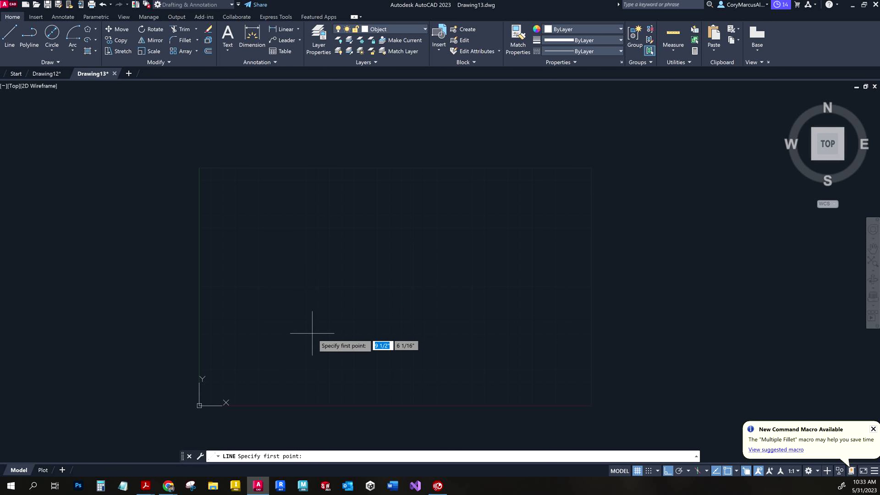
pyautogui.click(648, 471)
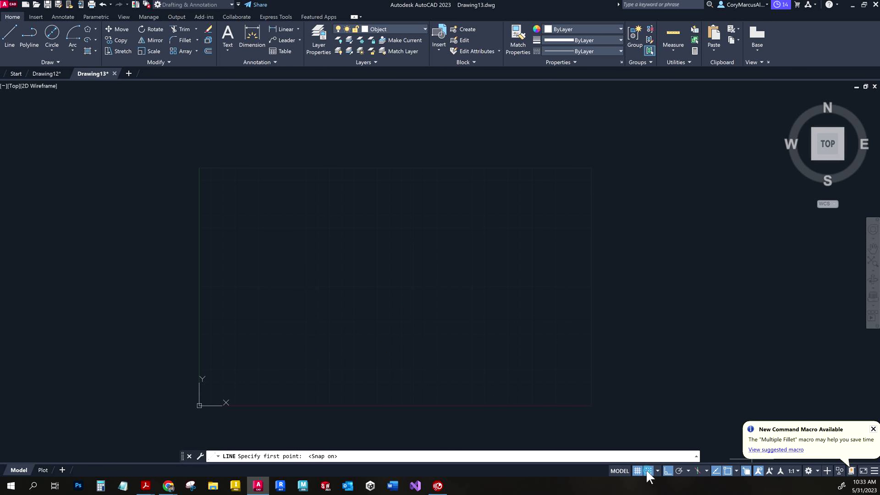
pyautogui.click(318, 334)
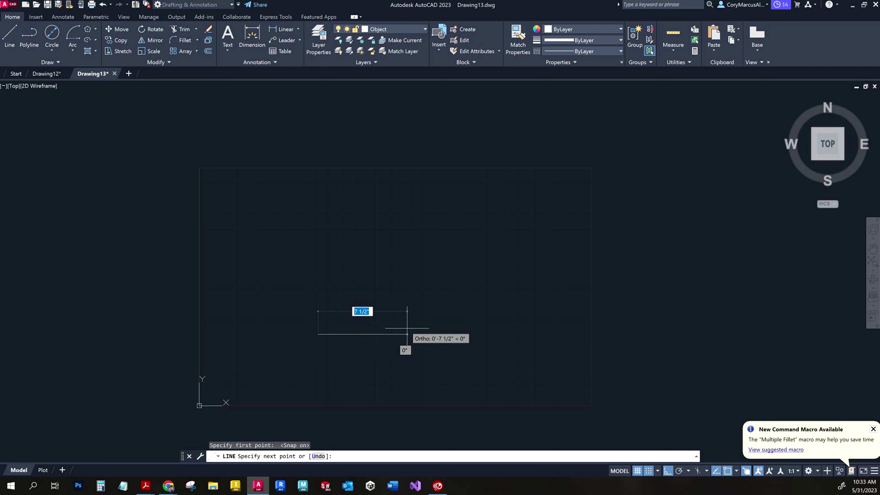
pyautogui.write('1\'4"')
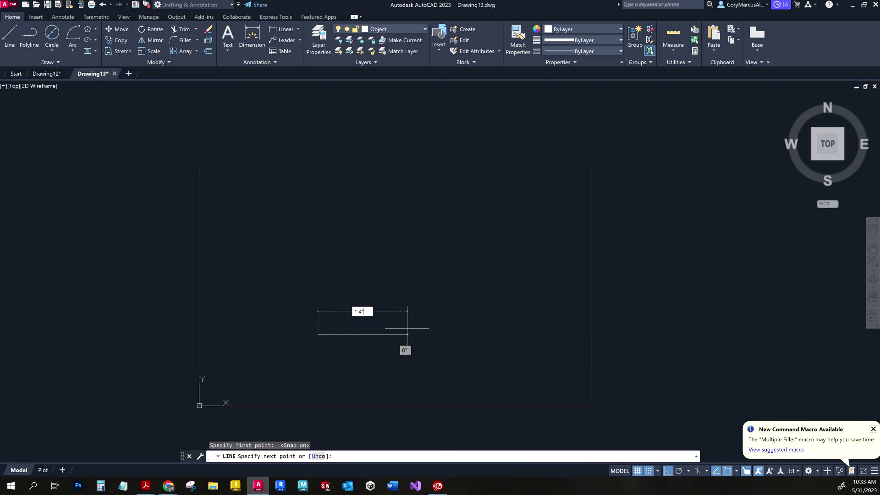
pyautogui.press('Return')
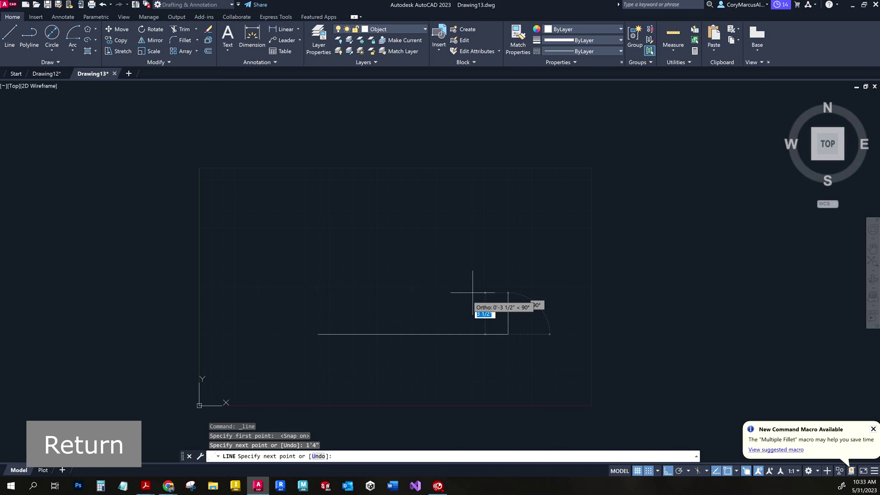
pyautogui.write('1')
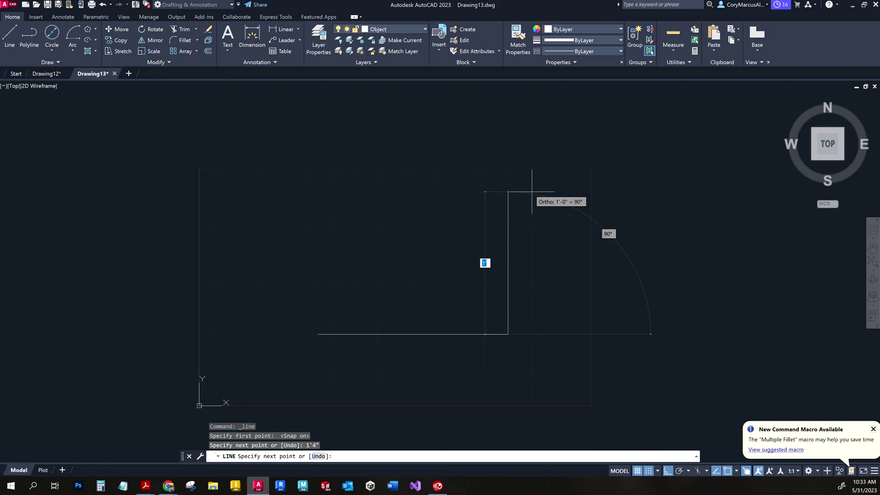
pyautogui.press('Escape')
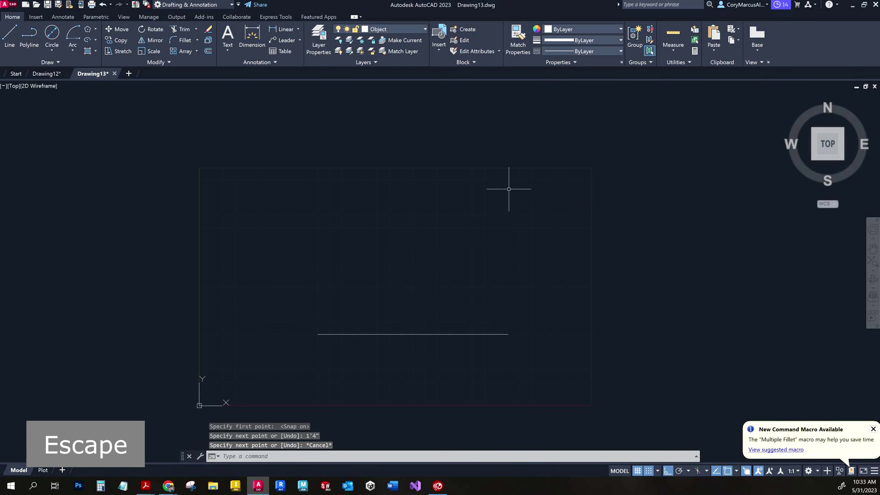
pyautogui.hotkey('ctrl', 'z')
pyautogui.write('units')
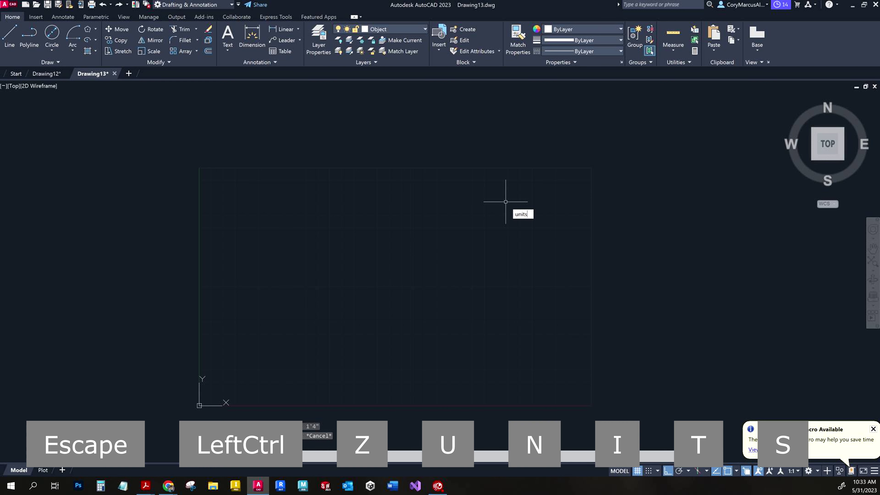
# Step: Switch the drawing's length units back to Decimal
pyautogui.press('Return')
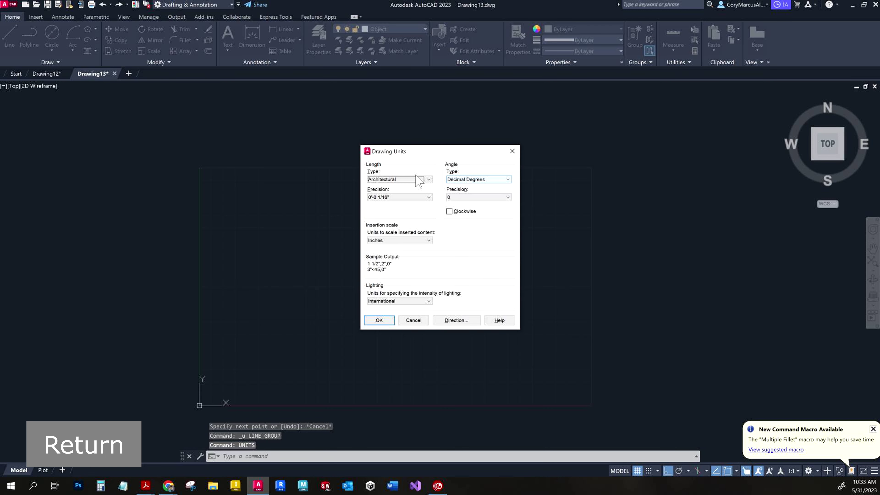
pyautogui.click(389, 180)
pyautogui.click(392, 191)
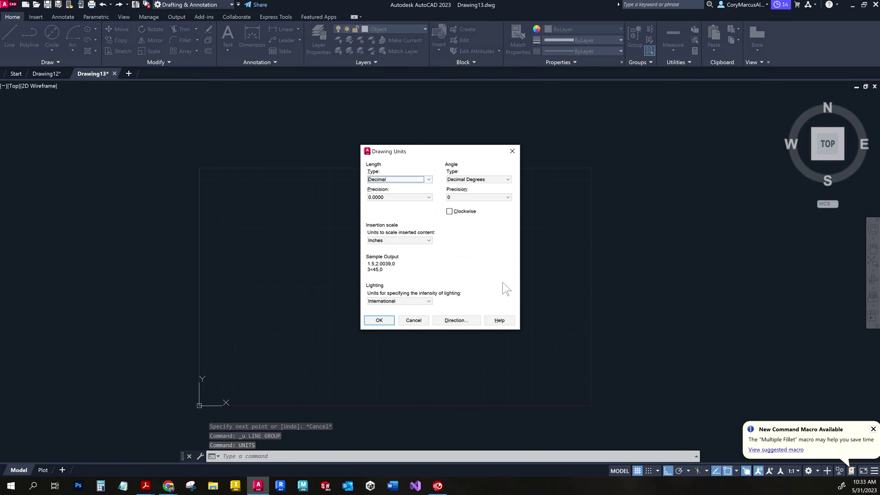
pyautogui.click(380, 321)
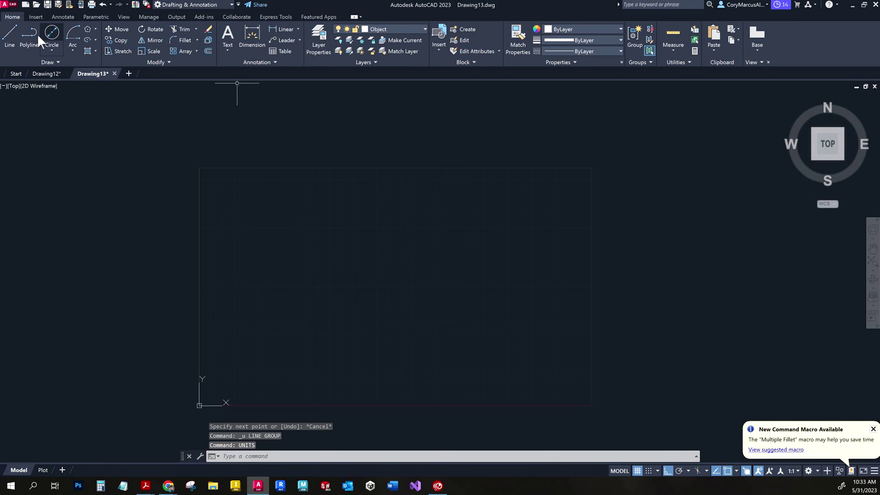
# Step: Draw a 16-unit horizontal bottom side and a 16-unit vertical right side from a corner
pyautogui.click(9, 37)
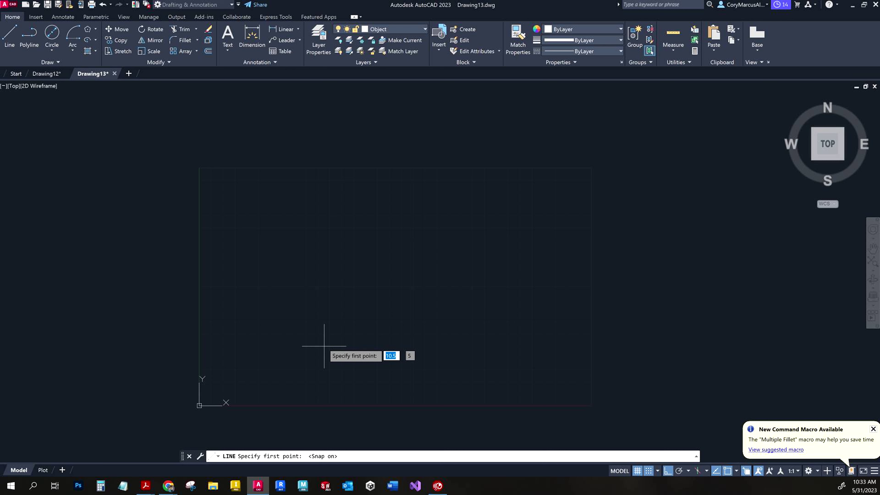
pyautogui.click(330, 334)
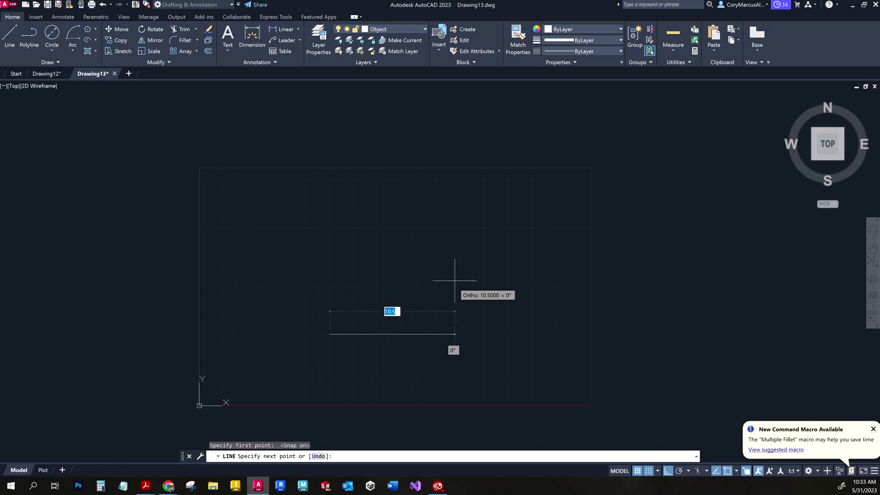
pyautogui.write('16')
pyautogui.press('Return')
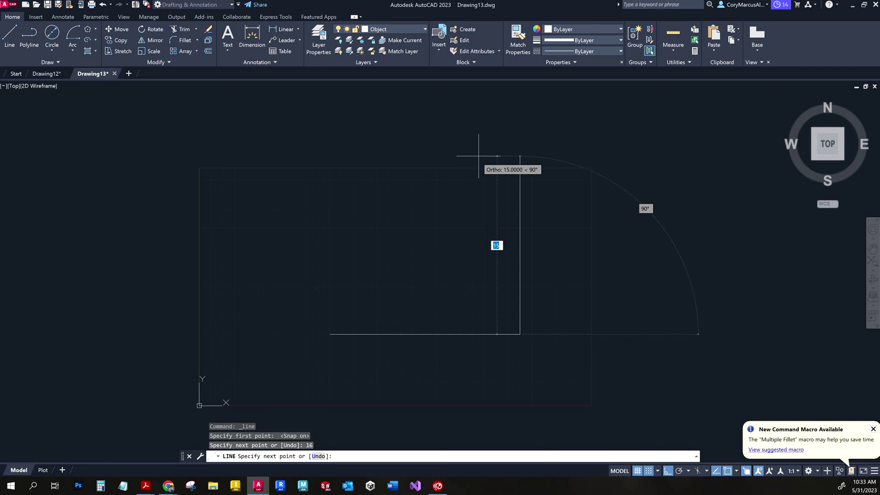
pyautogui.write('16')
pyautogui.press('Return')
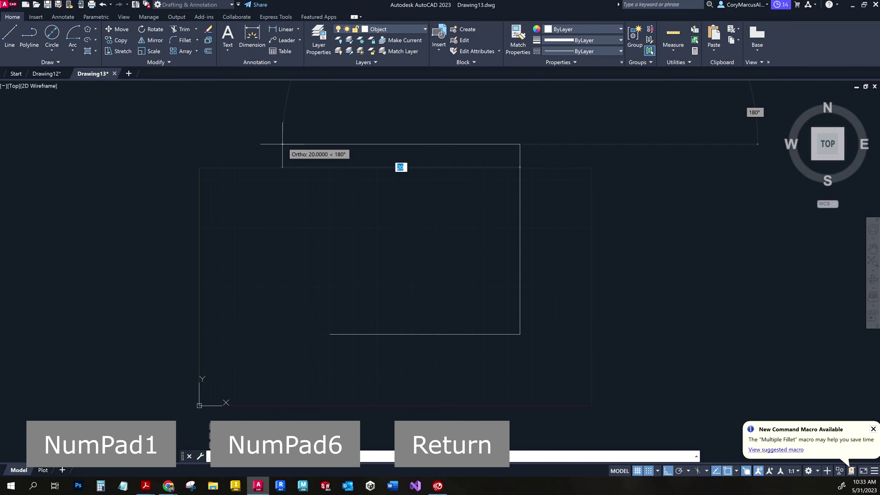
# Step: Add the 16-unit top side and end the Line command
pyautogui.write('16')
pyautogui.press('Return')
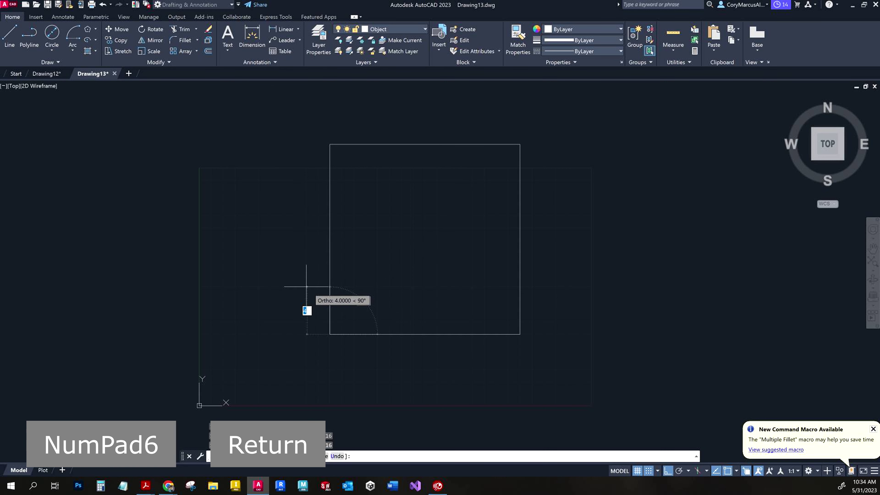
pyautogui.press('Escape')
pyautogui.press('Escape')
# Step: Move the square 4 units down, using its lower-left corner as base point
pyautogui.click(554, 357)
pyautogui.click(320, 115)
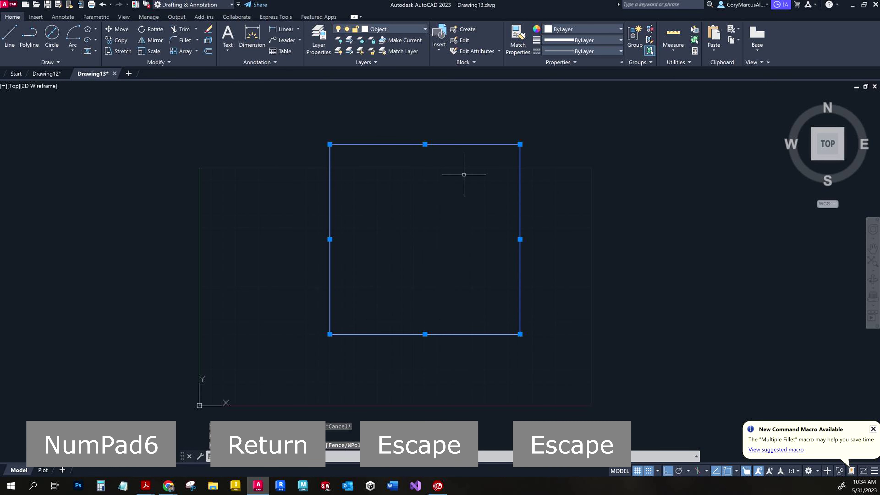
pyautogui.rightClick(479, 194)
pyautogui.click(502, 250)
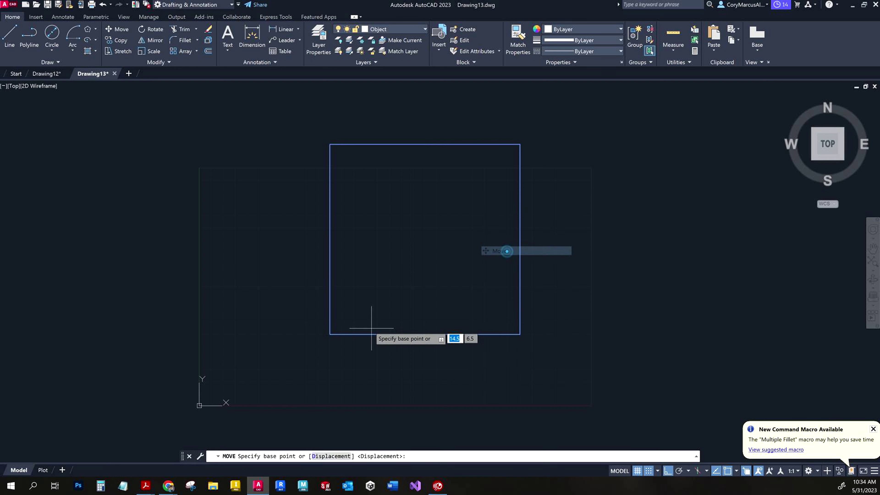
pyautogui.click(330, 334)
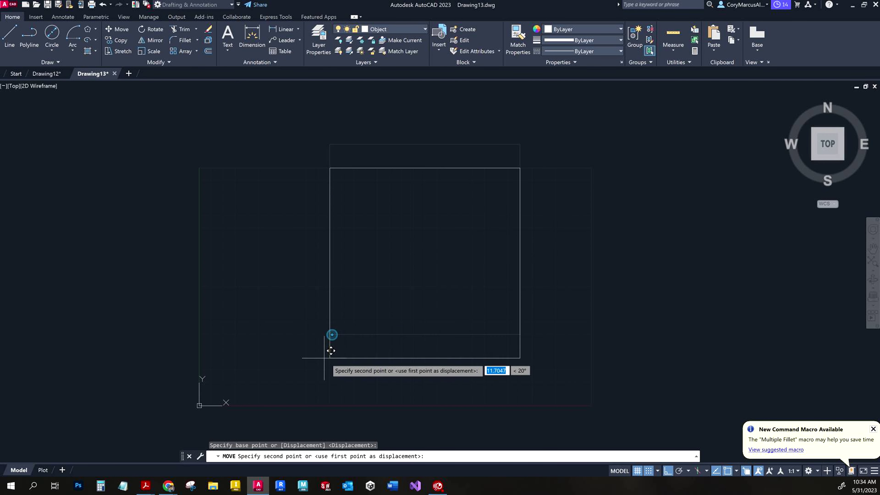
pyautogui.click(319, 382)
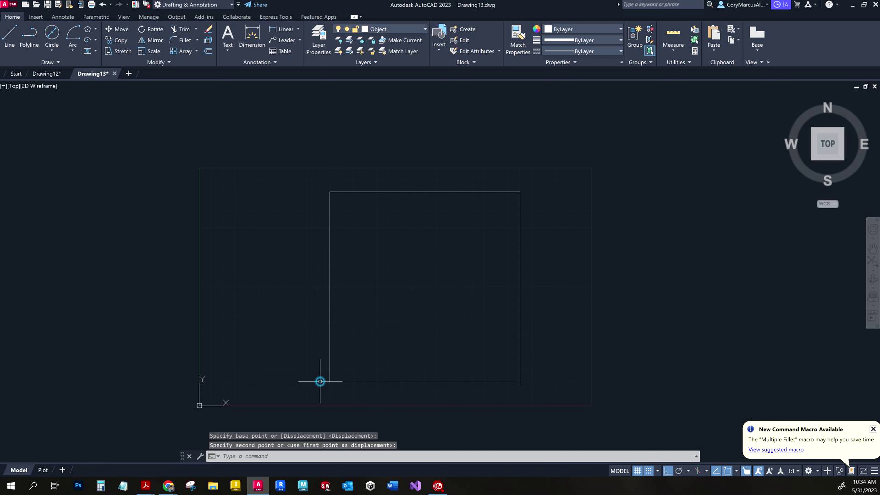
# Step: Move the square 2 units to the left and pan the view to recenter it
pyautogui.click(575, 413)
pyautogui.click(274, 162)
pyautogui.rightClick(275, 162)
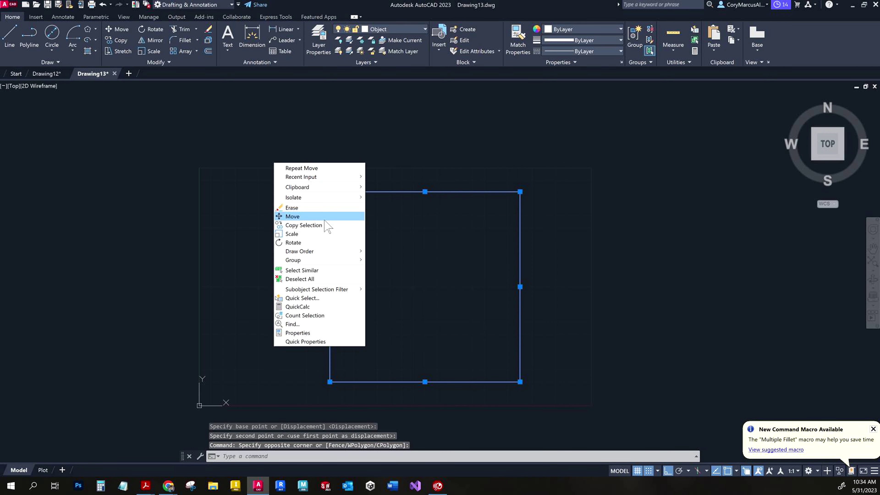
pyautogui.click(313, 219)
pyautogui.click(424, 253)
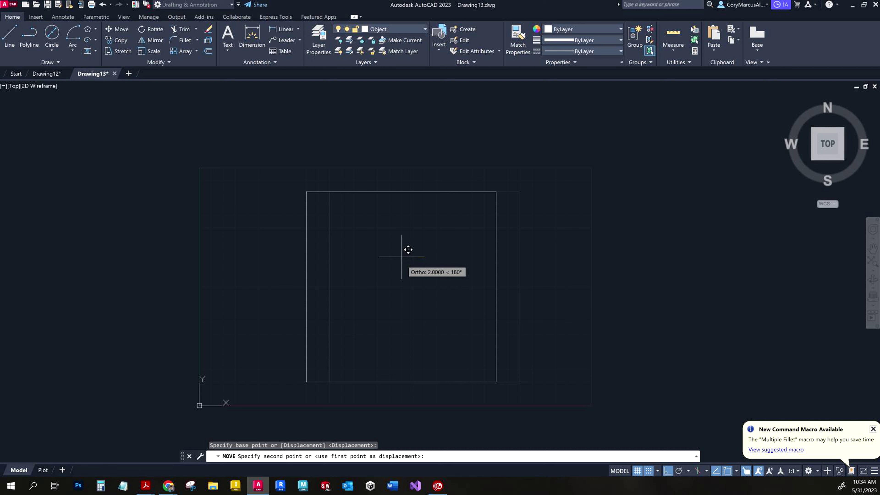
pyautogui.click(387, 259)
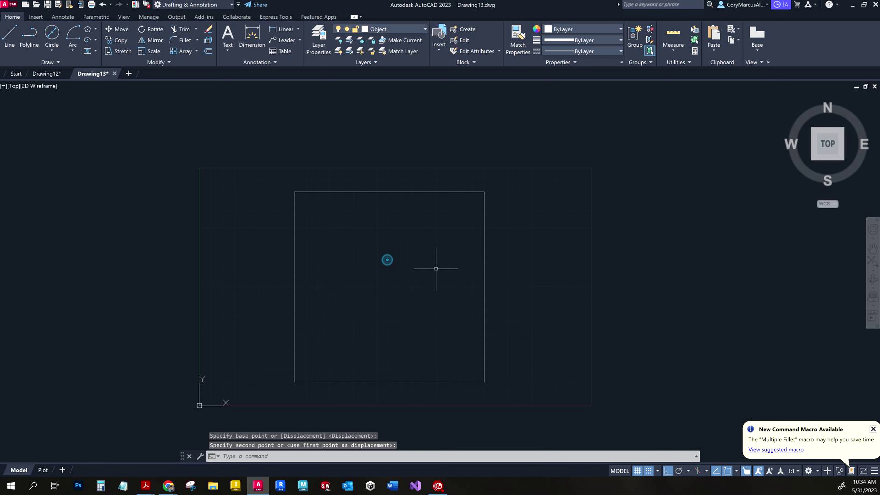
pyautogui.moveTo(484, 298); pyautogui.dragTo(490, 296, button='middle')
pyautogui.moveTo(232, 209); pyautogui.dragTo(257, 208, button='middle')
pyautogui.press('Escape')
pyautogui.press('alt')
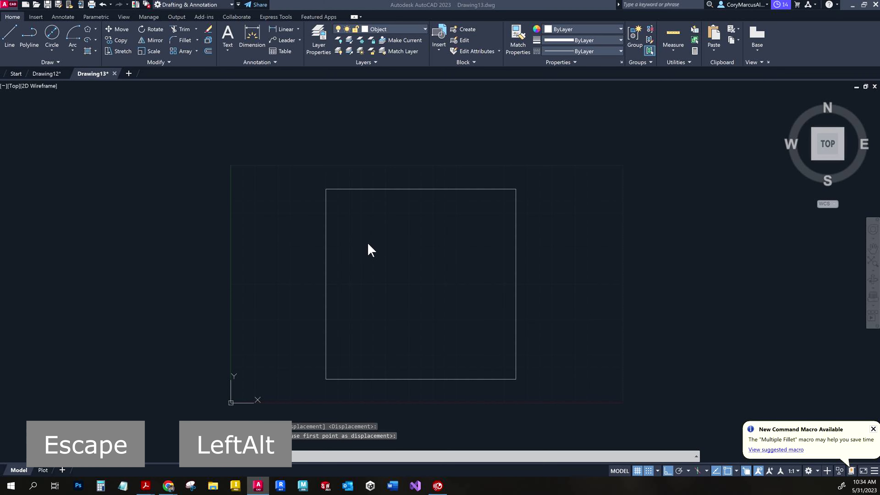
pyautogui.hotkey('alt', 'Tab')
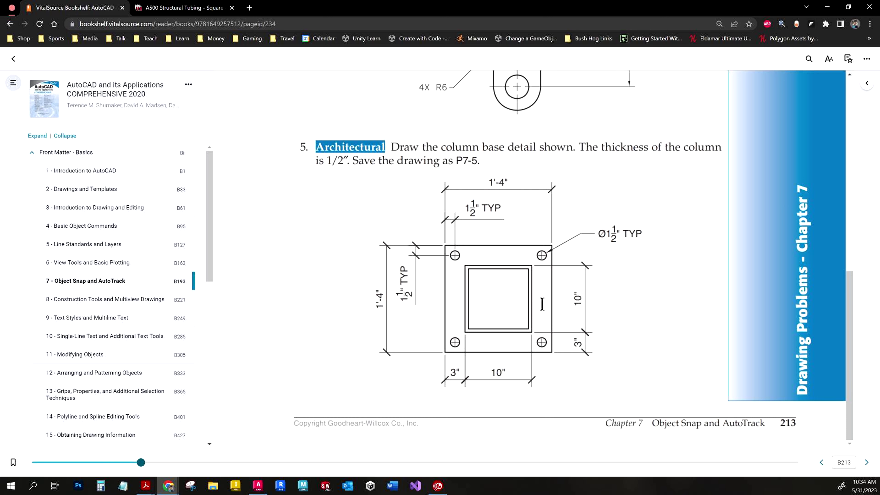
pyautogui.hotkey('alt', 'Tab')
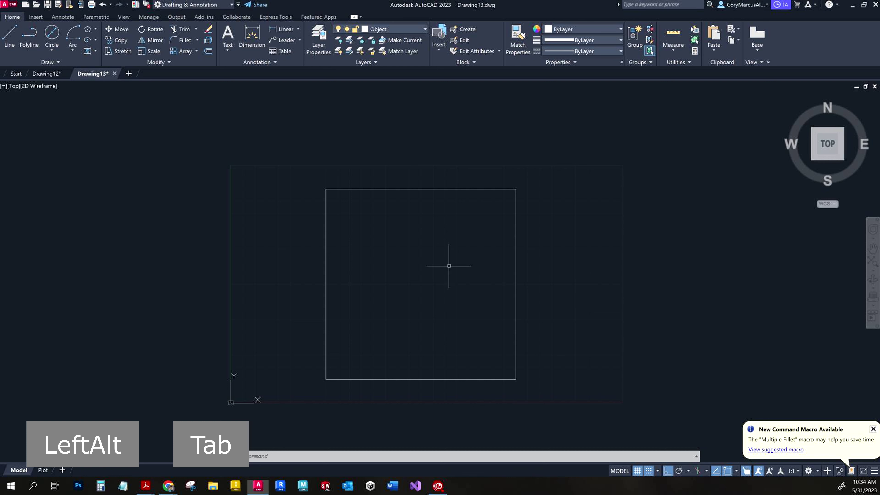
# Step: Draw a 4-sided polygon at the square's centre, circumscribed about a radius-5 circle
pyautogui.click(88, 30)
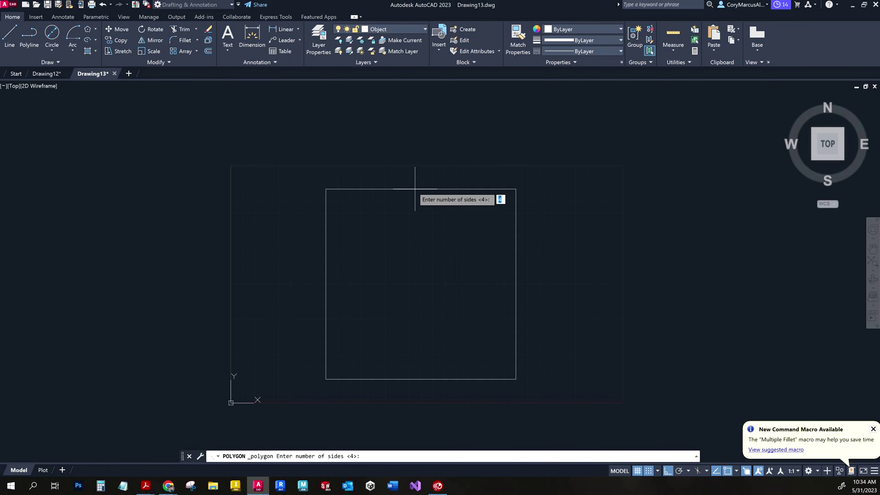
pyautogui.press('Return')
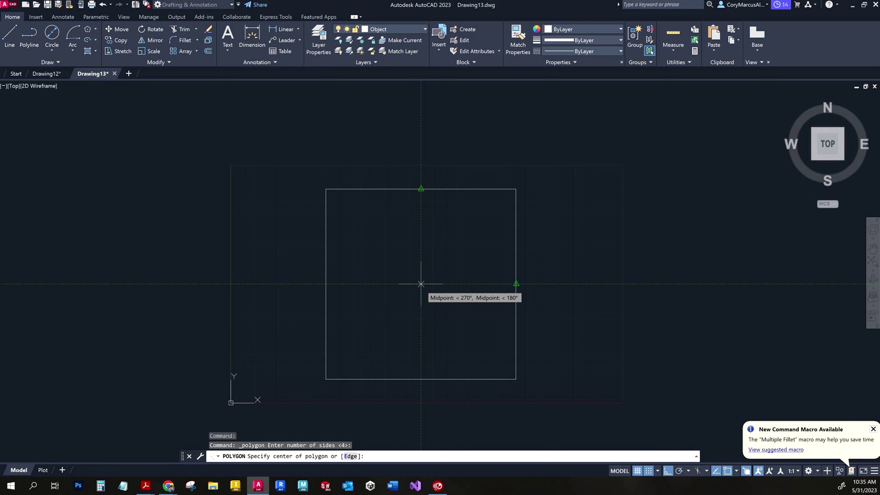
pyautogui.click(420, 284)
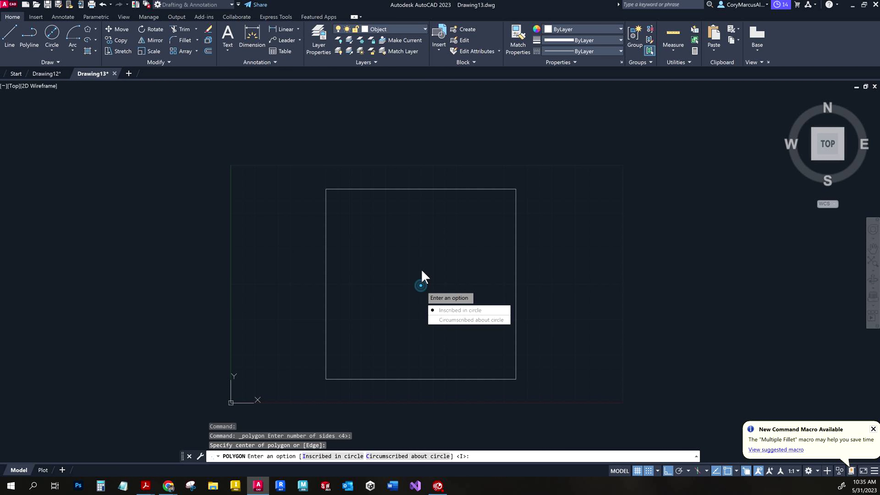
pyautogui.click(451, 320)
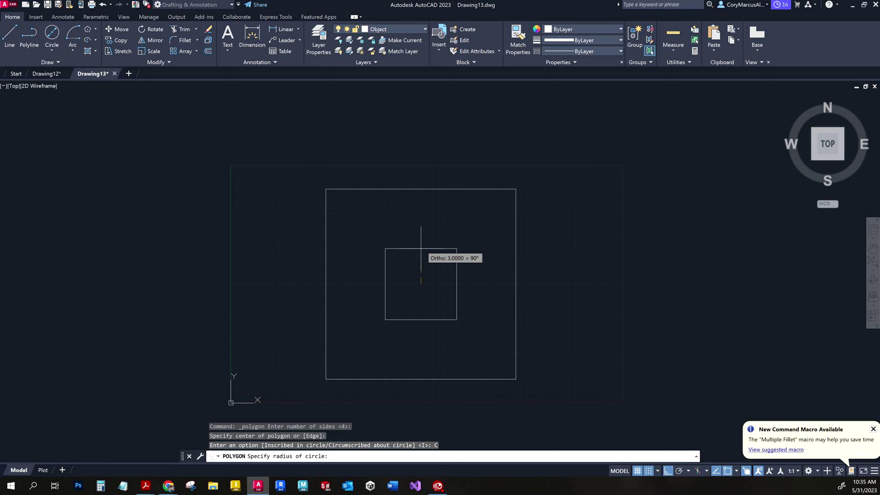
pyautogui.write('5')
pyautogui.press('Return')
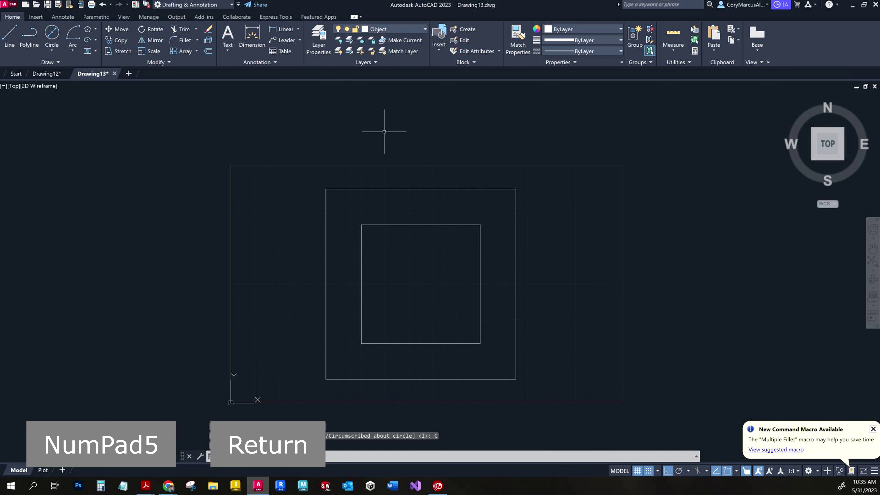
# Step: Start dimensioning the inner square's right edge, then cancel and pan the view
pyautogui.click(252, 38)
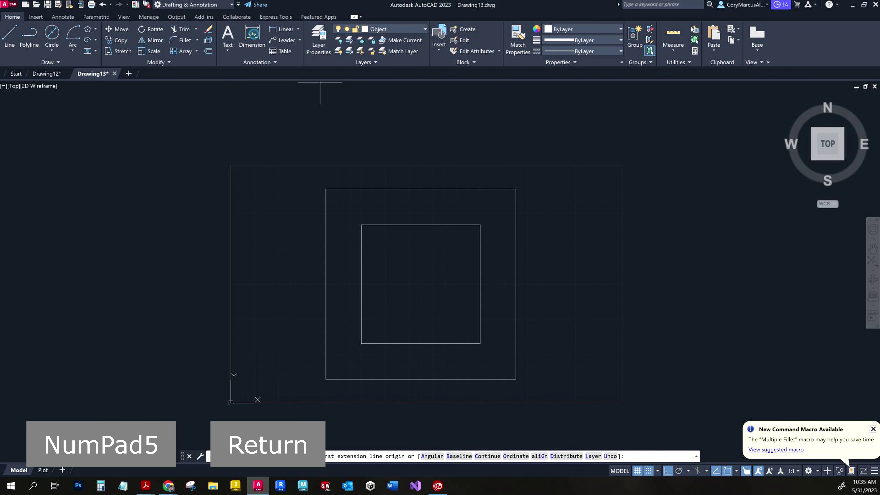
pyautogui.click(480, 230)
pyautogui.scroll(6, 513, 270)
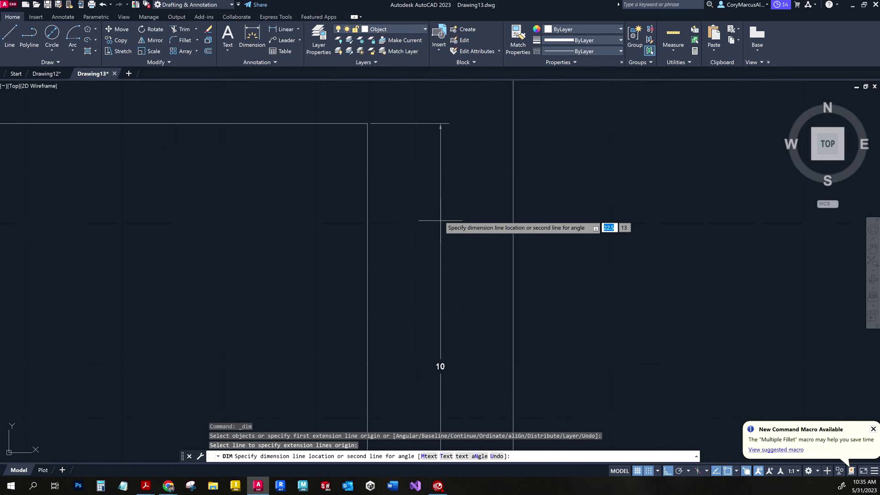
pyautogui.press('Escape')
pyautogui.scroll(-4, 433, 208)
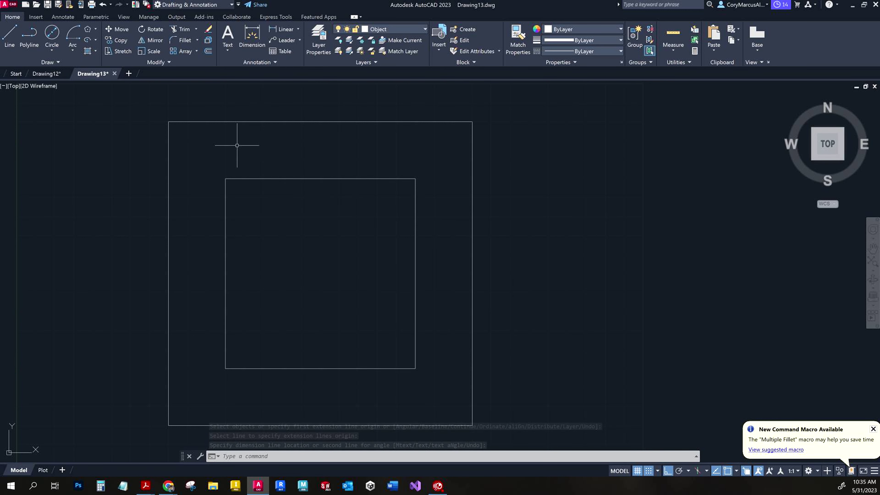
pyautogui.moveTo(284, 159); pyautogui.dragTo(288, 157, button='middle')
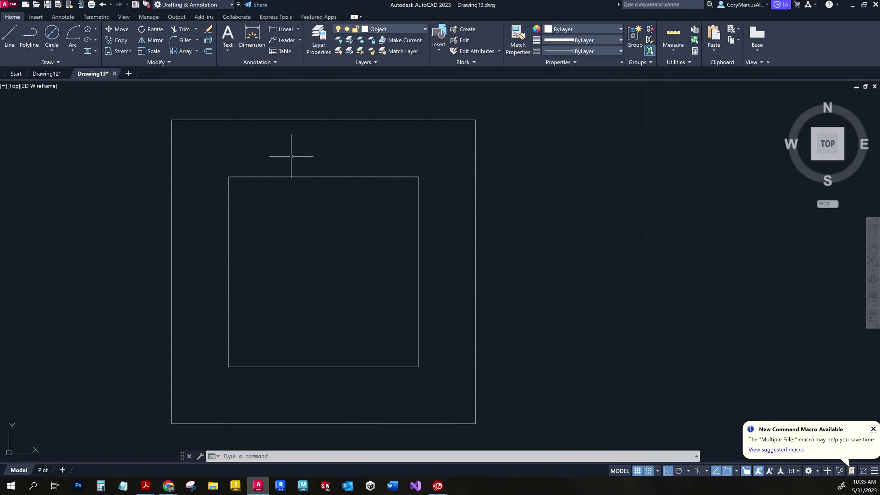
# Step: Offset the 10-unit inner square 0.5 inward
pyautogui.write('o')
pyautogui.press('Return')
pyautogui.write('.5')
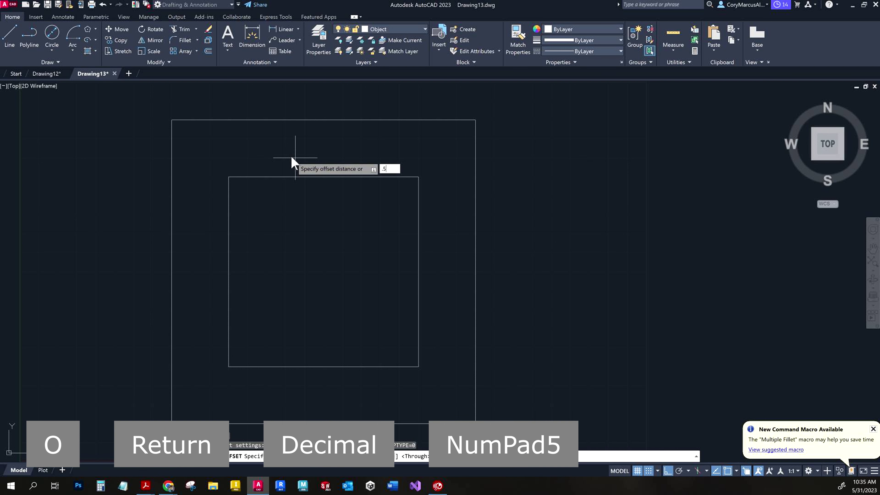
pyautogui.press('Return')
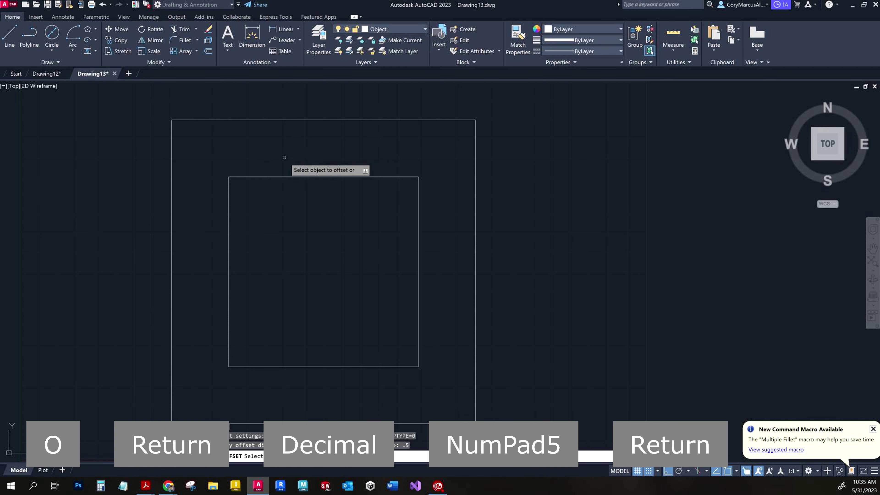
pyautogui.click(305, 177)
pyautogui.click(310, 195)
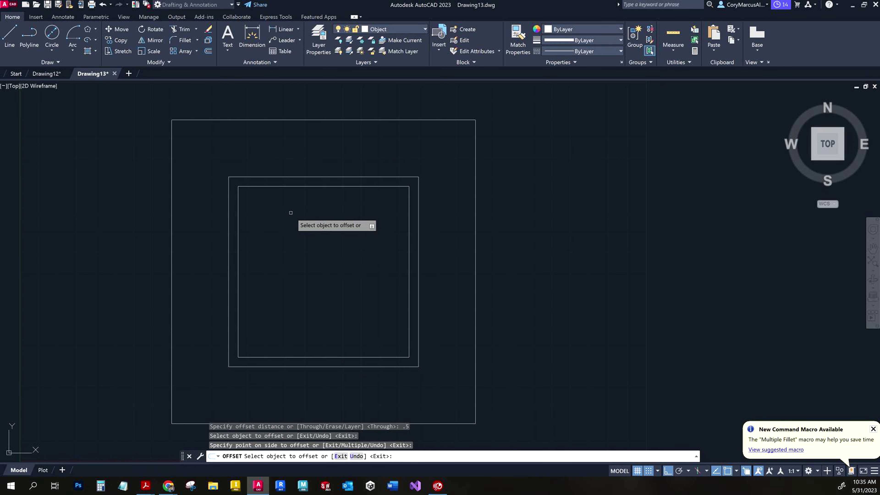
pyautogui.press('Escape')
pyautogui.scroll(5, 248, 189)
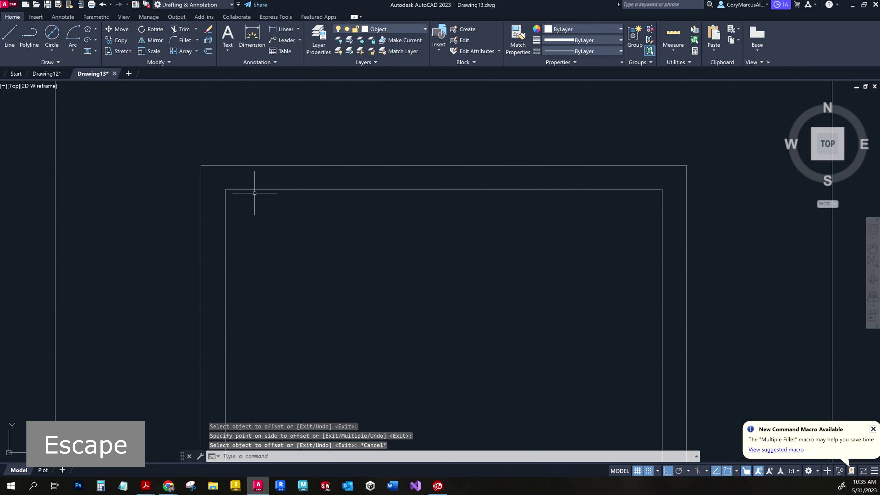
pyautogui.scroll(-3, 284, 192)
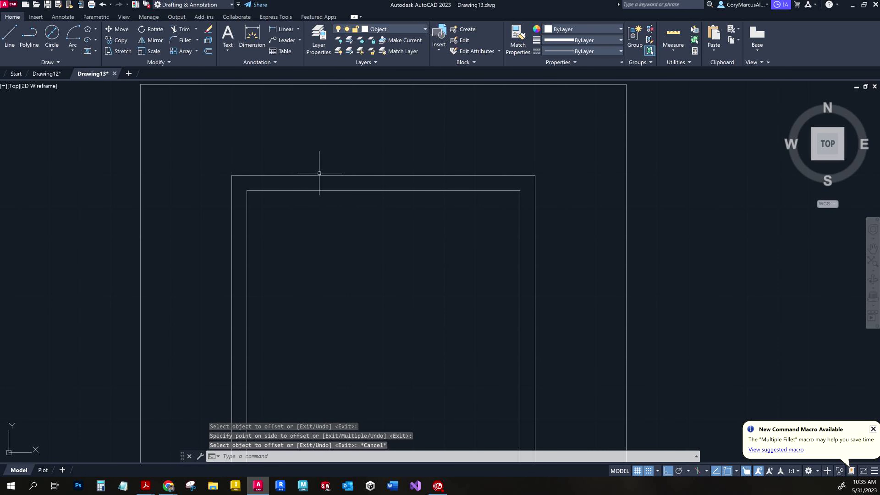
pyautogui.scroll(-3, 340, 224)
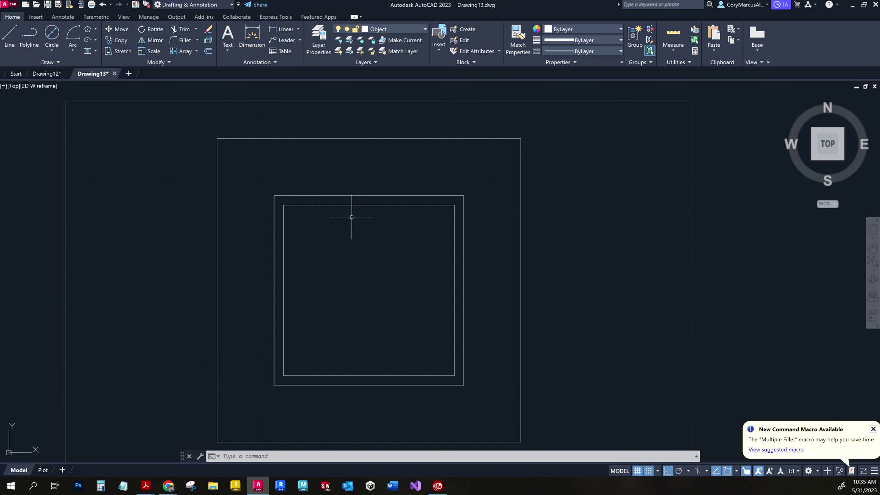
pyautogui.press('Escape')
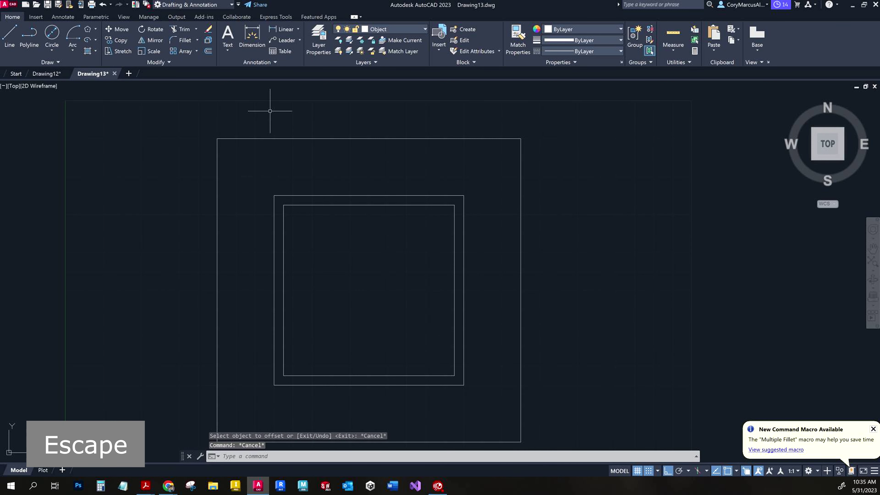
# Step: Offset the outer square's top, left and right edges 1.5 inward
pyautogui.write('o')
pyautogui.press('Return')
pyautogui.write('1.5')
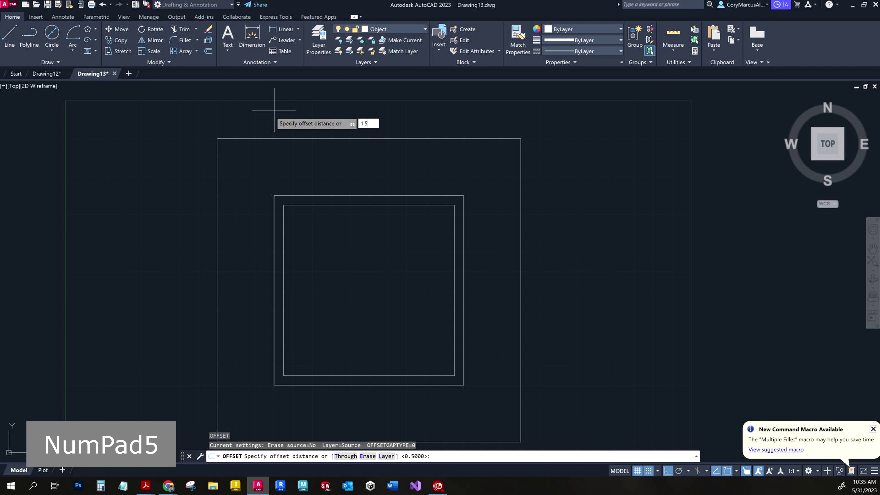
pyautogui.press('Return')
pyautogui.click(293, 139)
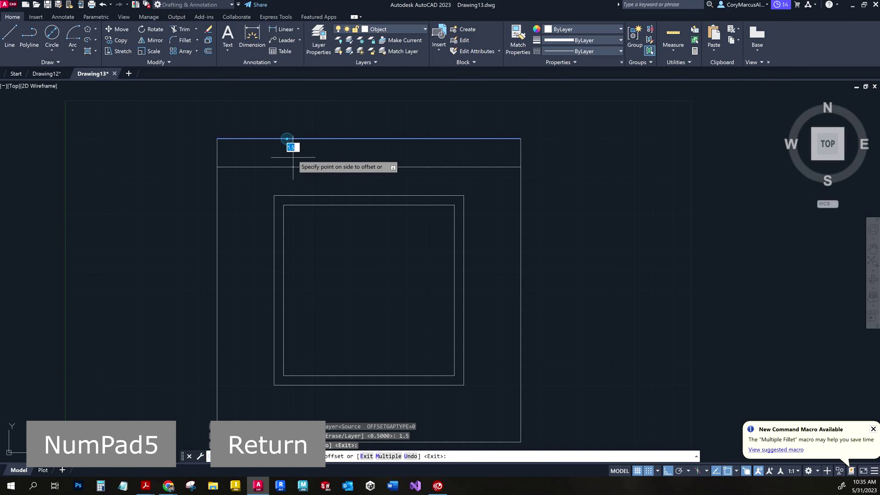
pyautogui.click(293, 157)
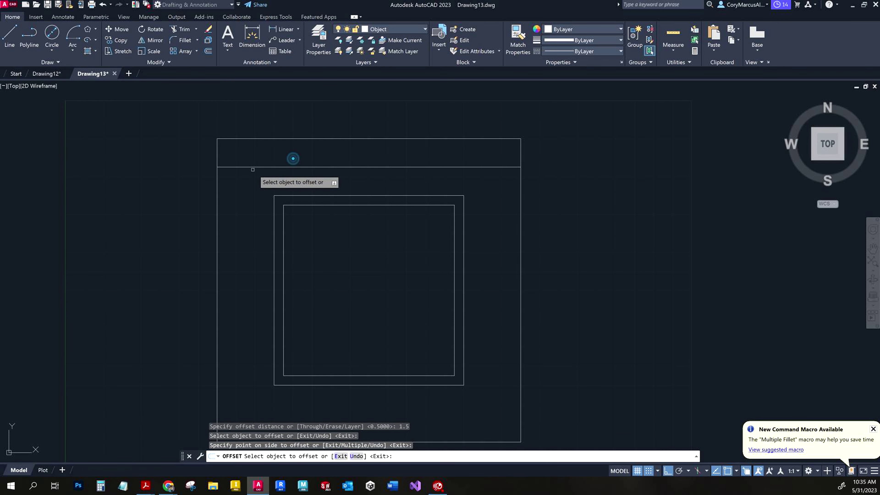
pyautogui.click(217, 190)
pyautogui.click(253, 181)
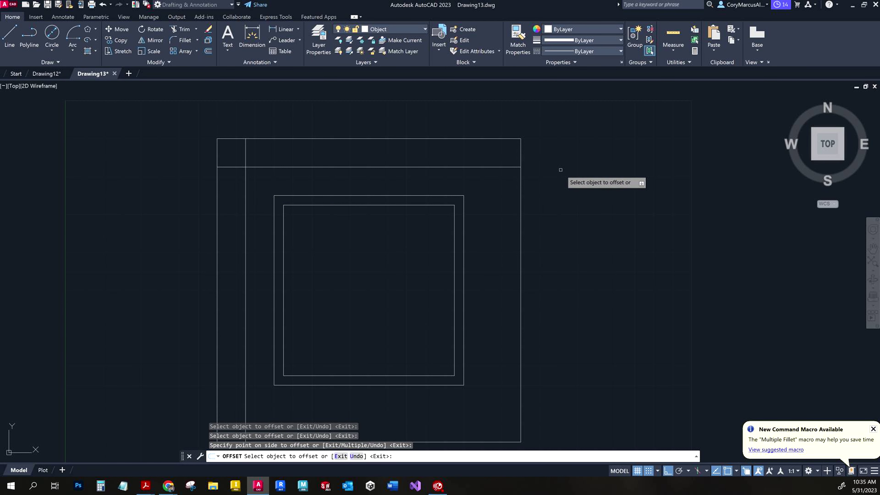
pyautogui.click(521, 177)
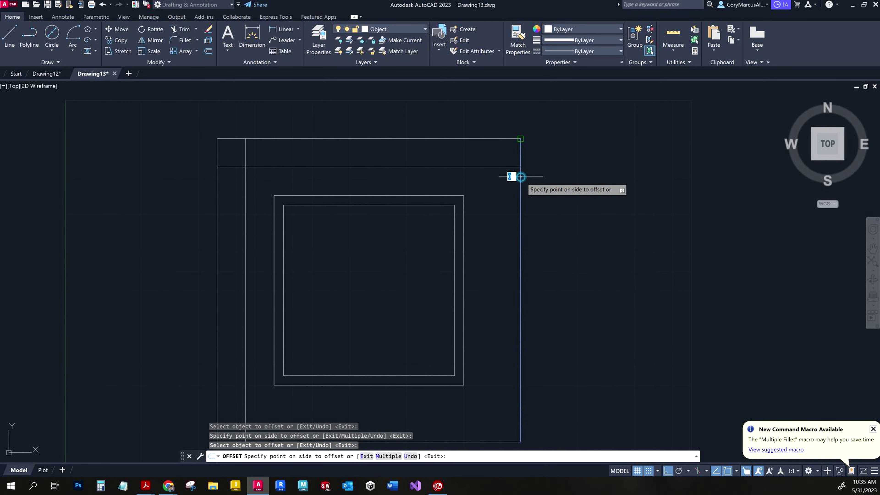
pyautogui.click(502, 177)
# Step: Offset the outer square's bottom edge 1.5 upward and finish offsetting
pyautogui.moveTo(503, 358); pyautogui.dragTo(483, 259, button='middle')
pyautogui.click(443, 345)
pyautogui.click(422, 320)
pyautogui.moveTo(606, 177); pyautogui.dragTo(606, 203, button='middle')
pyautogui.rightClick(606, 203)
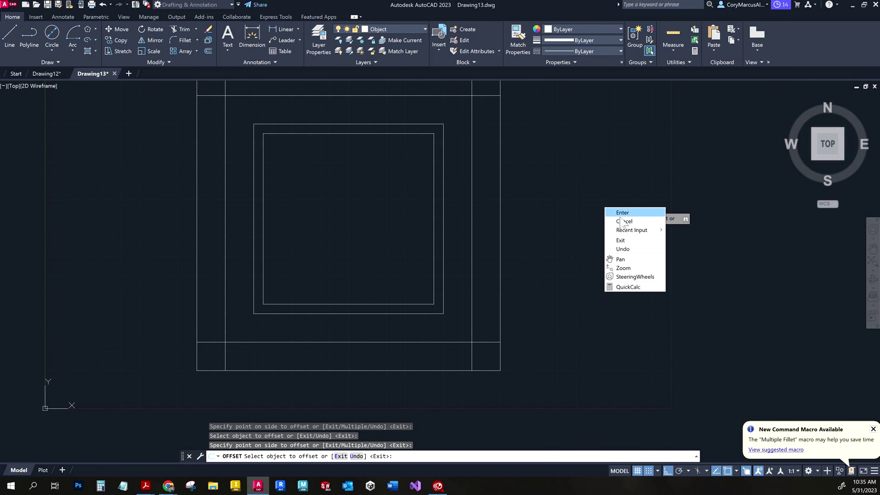
pyautogui.click(624, 224)
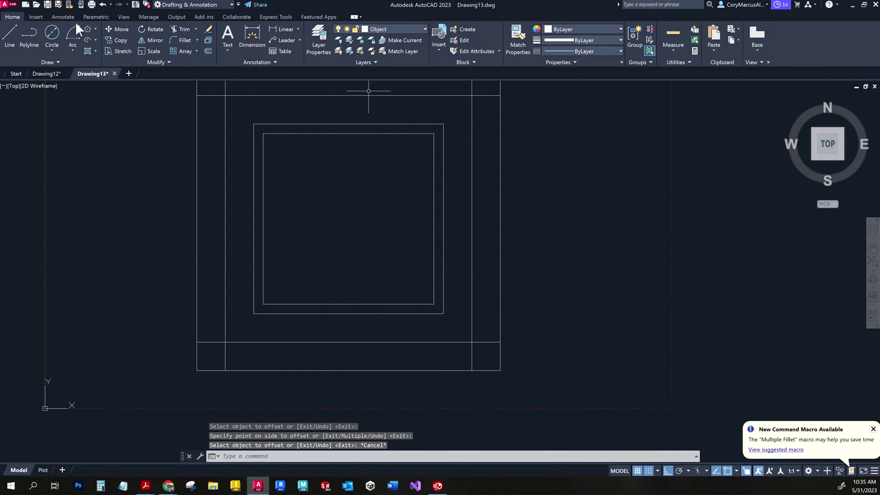
pyautogui.click(52, 33)
# Step: Draw a 1.5-diameter circle centred on the top-left construction-line intersection
pyautogui.moveTo(235, 124); pyautogui.dragTo(254, 202, button='middle')
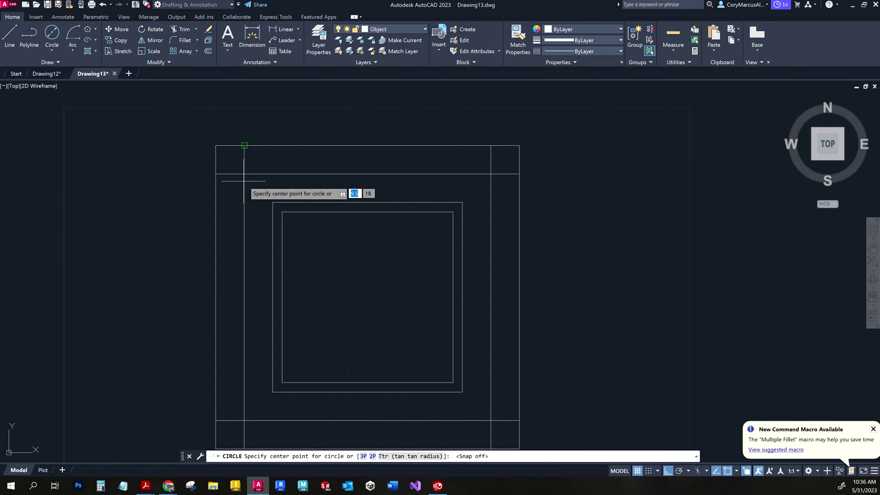
pyautogui.scroll(6, 243, 173)
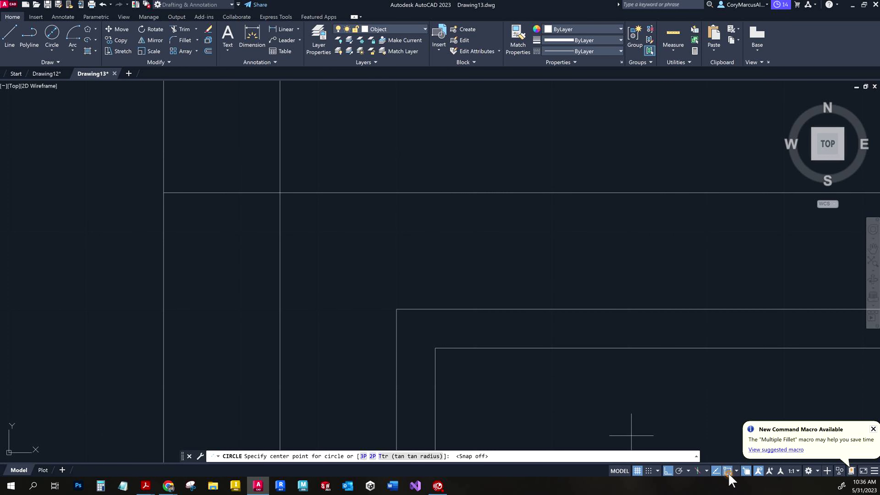
pyautogui.click(736, 471)
pyautogui.click(759, 371)
pyautogui.click(371, 197)
pyautogui.click(280, 193)
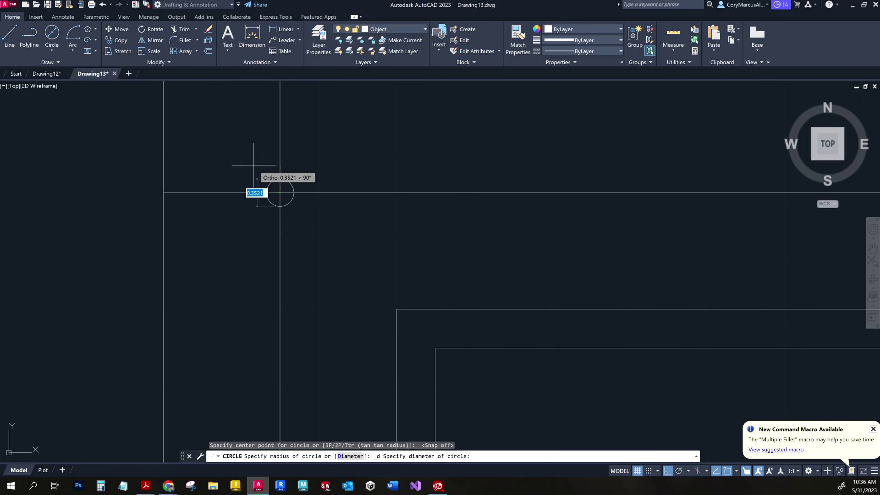
pyautogui.write('1.5')
pyautogui.press('Return')
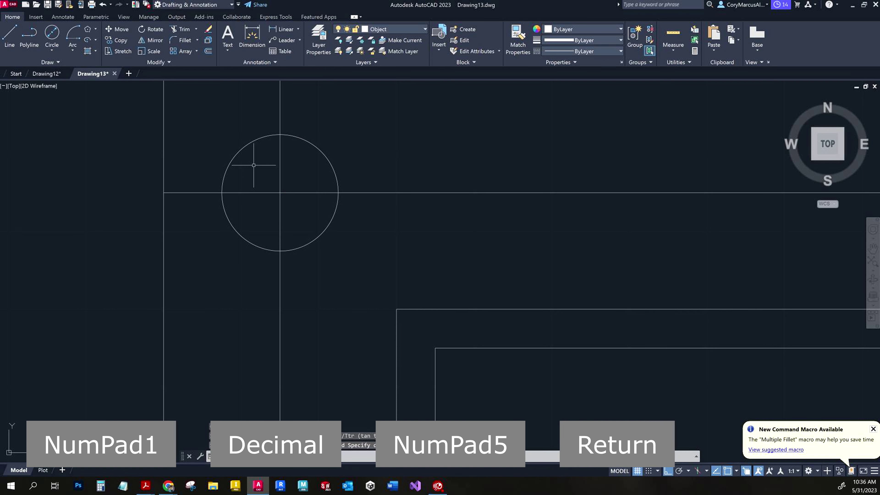
# Step: Copy the circle from its centre to the bottom-left intersection
pyautogui.hotkey('ctrl', 'c')
pyautogui.click(320, 159)
pyautogui.hotkey('ctrl', 'c')
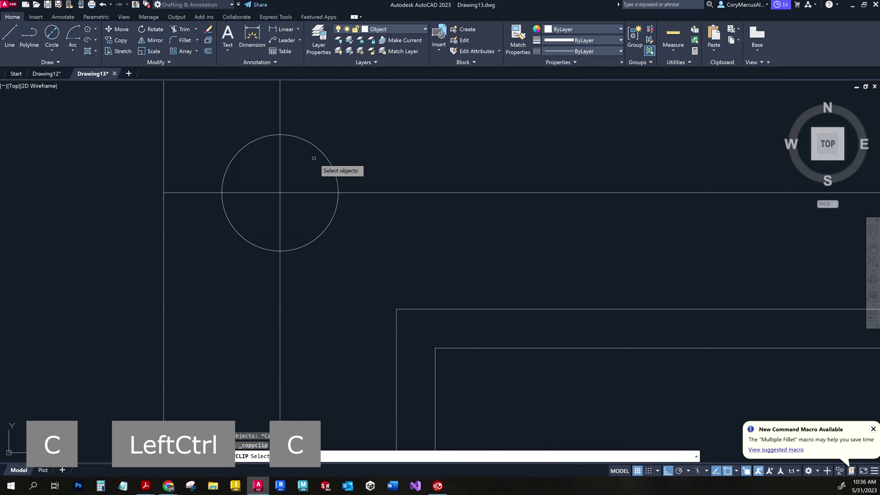
pyautogui.press('Escape')
pyautogui.press('Escape')
pyautogui.click(322, 154)
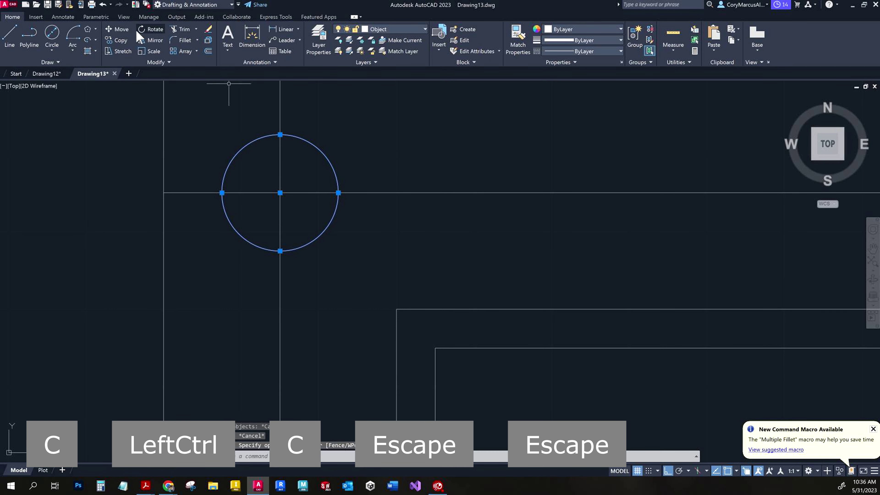
pyautogui.click(119, 40)
pyautogui.click(280, 193)
pyautogui.scroll(-5, 329, 194)
pyautogui.moveTo(340, 225); pyautogui.dragTo(306, 162, button='middle')
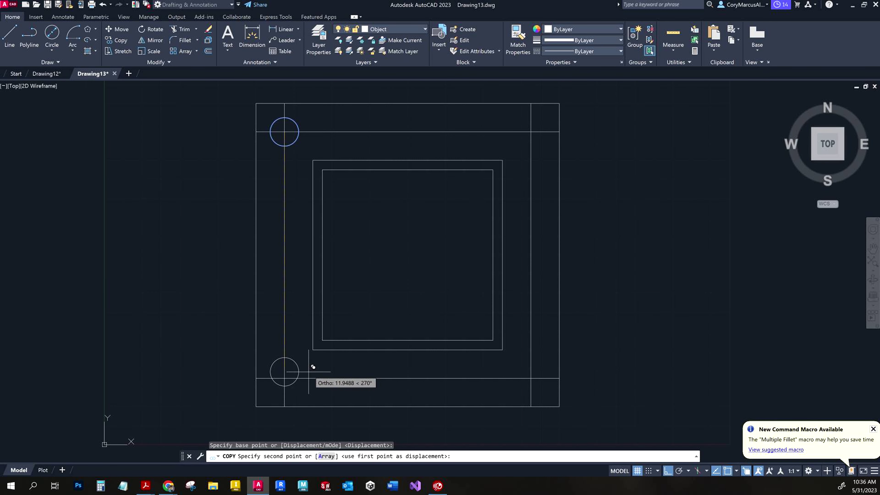
pyautogui.click(285, 378)
# Step: Copy the hole to the bottom-right and top-right intersections
pyautogui.click(531, 378)
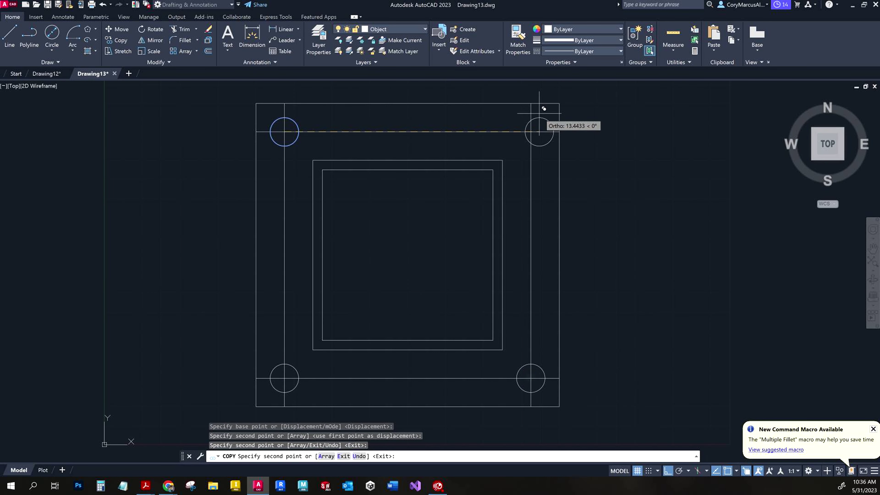
pyautogui.click(532, 131)
pyautogui.press('Escape')
pyautogui.press('Escape')
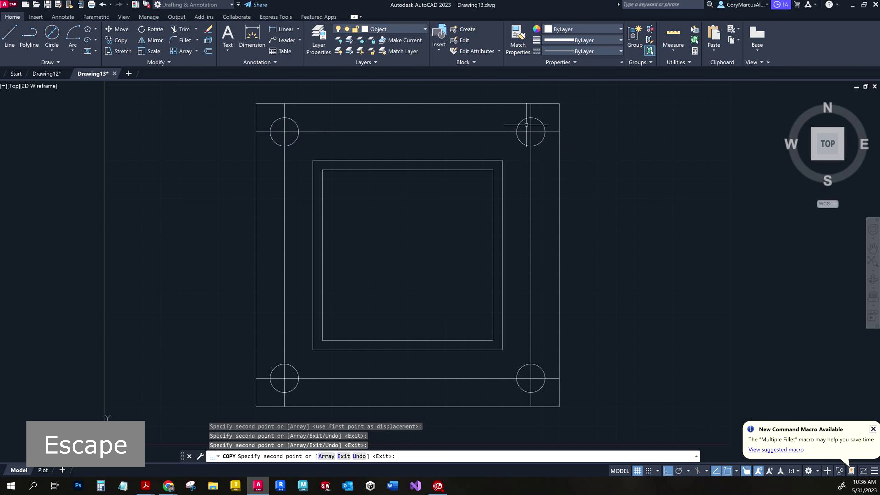
# Step: Erase the leftover offset construction lines around the base plate
pyautogui.scroll(6, 533, 131)
pyautogui.click(590, 195)
pyautogui.press('Delete')
pyautogui.scroll(-6, 540, 179)
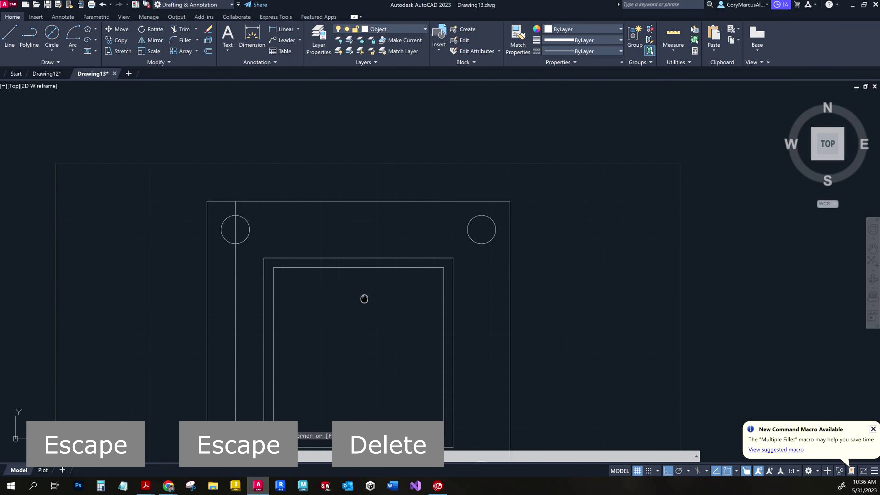
pyautogui.scroll(4, 329, 405)
pyautogui.click(392, 417)
pyautogui.click(305, 391)
pyautogui.press('Delete')
pyautogui.scroll(-5, 298, 383)
pyautogui.moveTo(299, 384)
pyautogui.mouseDown(button='middle')
pyautogui.moveTo(419, 323)
pyautogui.moveTo(379, 293)
pyautogui.mouseUp(button='middle')
pyautogui.scroll(2, 379, 293)
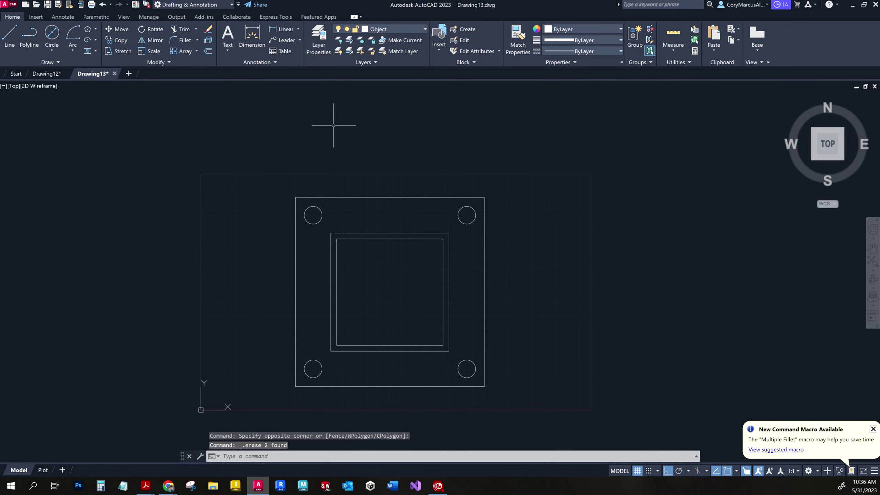
# Step: On the Center layer, add green center marks to all four corner holes
pyautogui.click(382, 31)
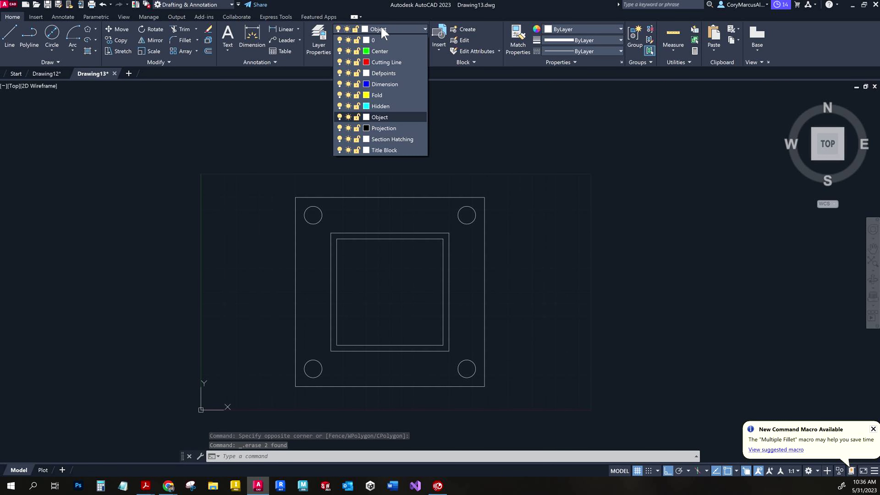
pyautogui.click(381, 51)
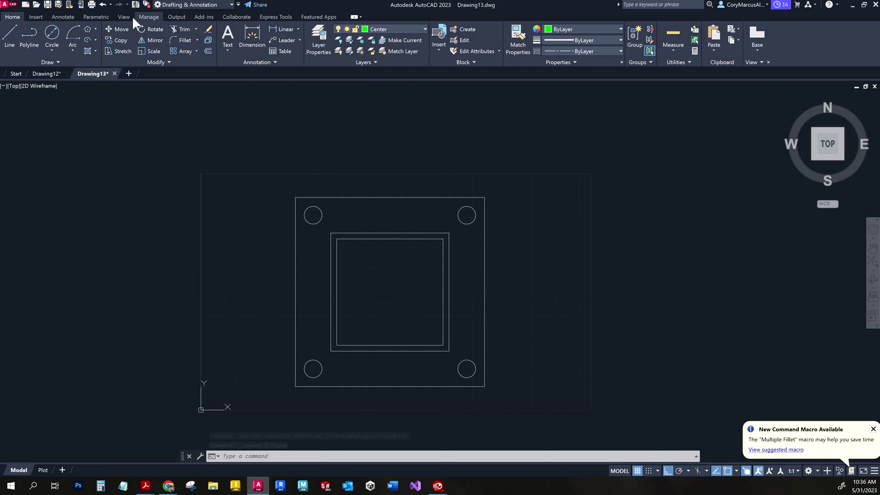
pyautogui.click(65, 18)
pyautogui.click(305, 36)
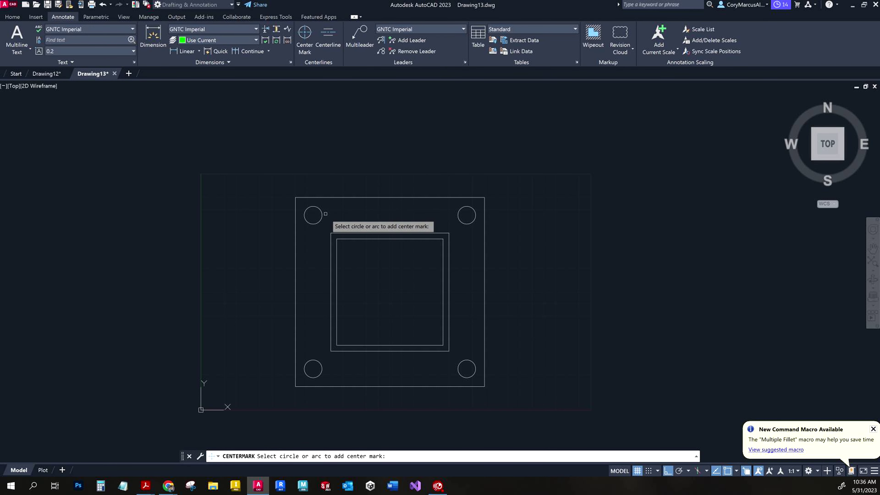
pyautogui.click(321, 214)
pyautogui.click(322, 368)
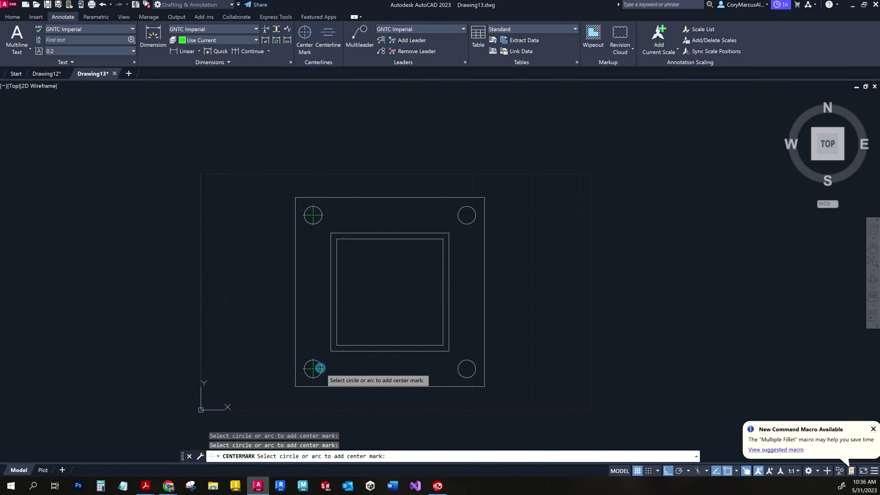
pyautogui.click(468, 362)
pyautogui.click(459, 215)
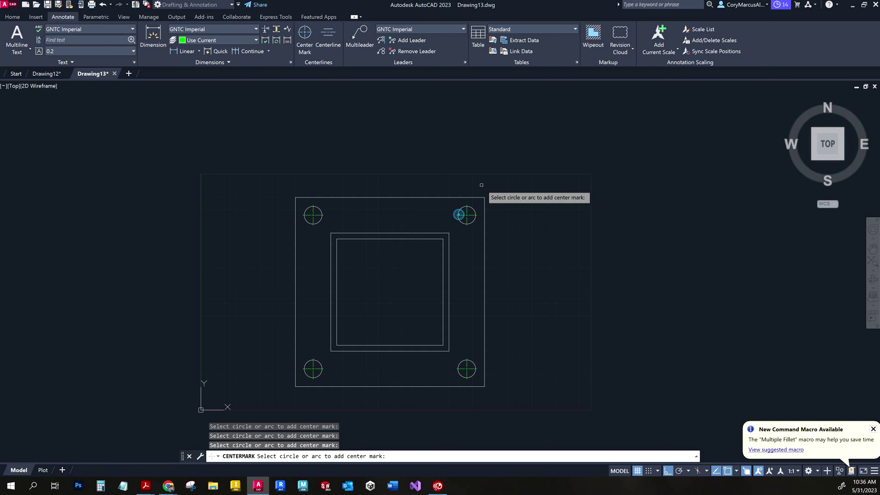
pyautogui.press('Escape')
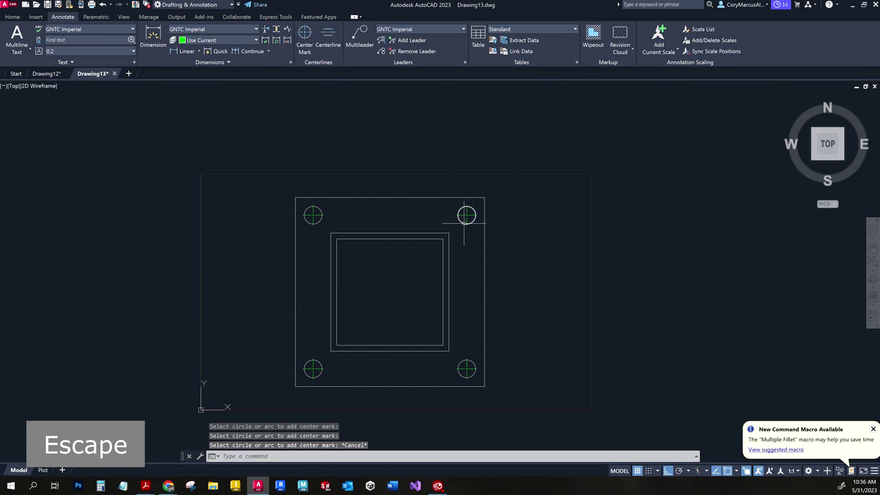
pyautogui.hotkey('alt', 'Tab')
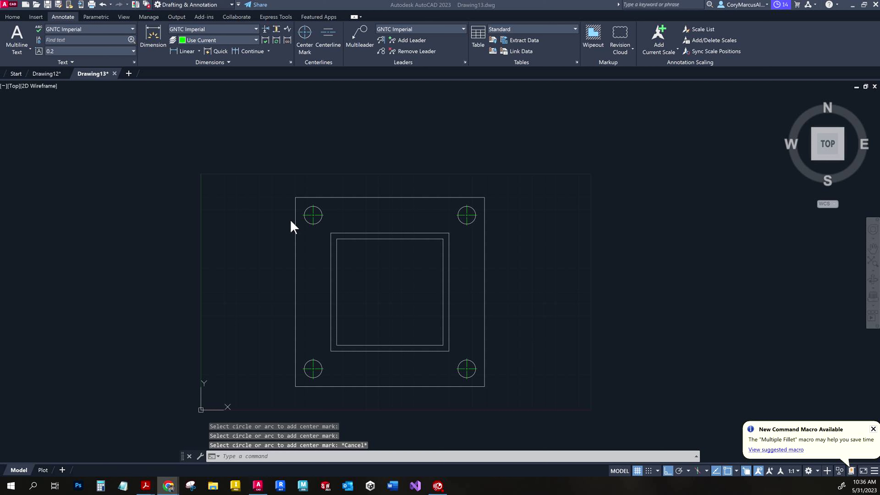
pyautogui.click(348, 106)
# Step: Turn the textbook to page 214's problem 8 pressure cylinder, then start a new browser tab
pyautogui.hotkey('alt', 'Tab')
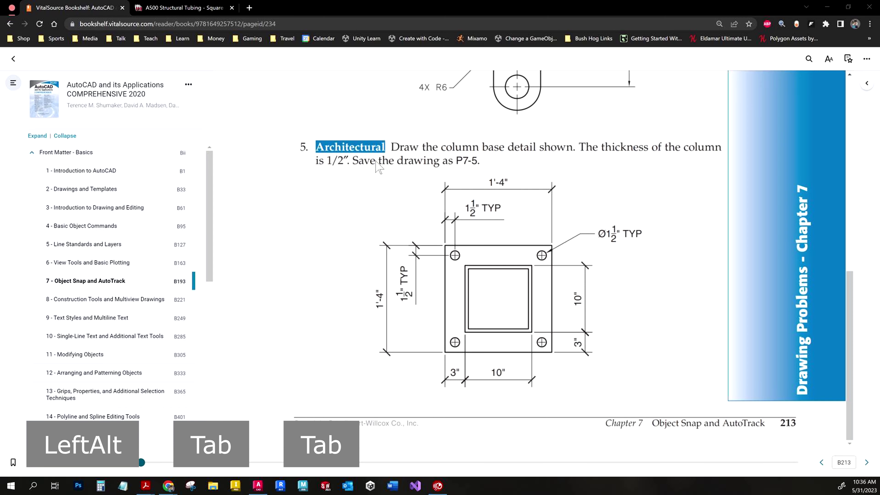
pyautogui.click(868, 464)
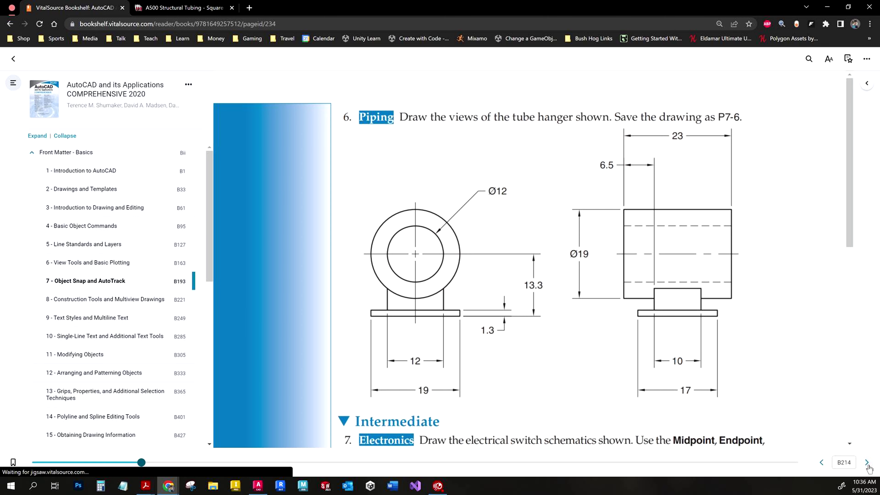
pyautogui.click(867, 463)
pyautogui.click(822, 462)
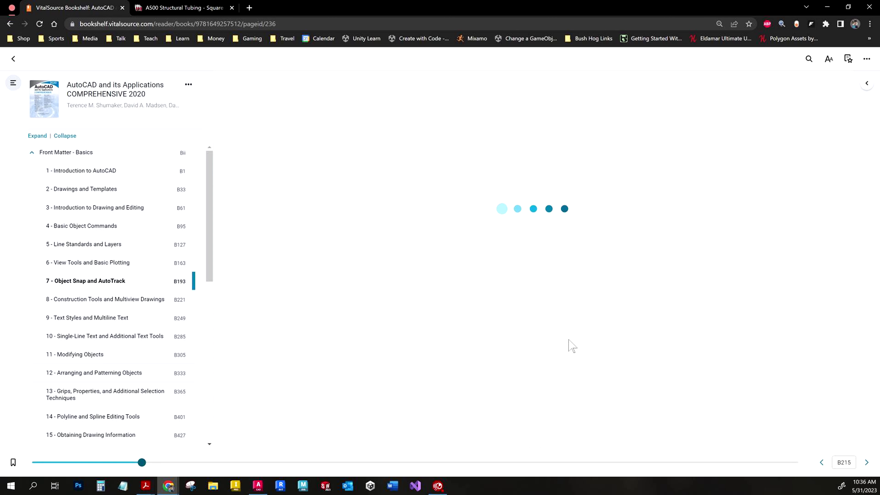
pyautogui.scroll(-5, 568, 345)
pyautogui.scroll(-3, 572, 353)
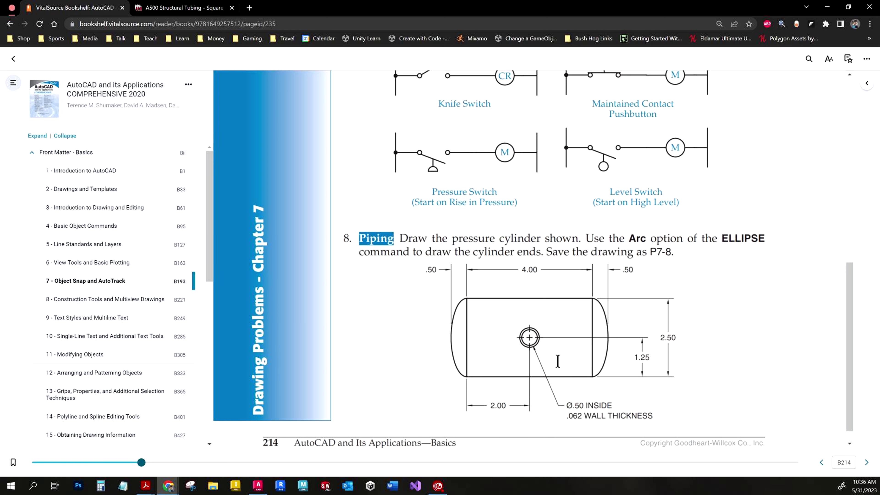
pyautogui.scroll(-1, 557, 363)
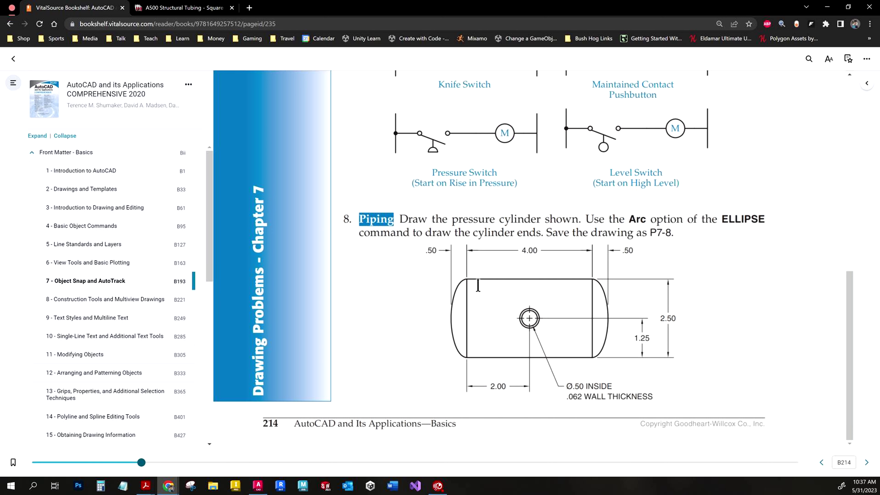
pyautogui.click(249, 9)
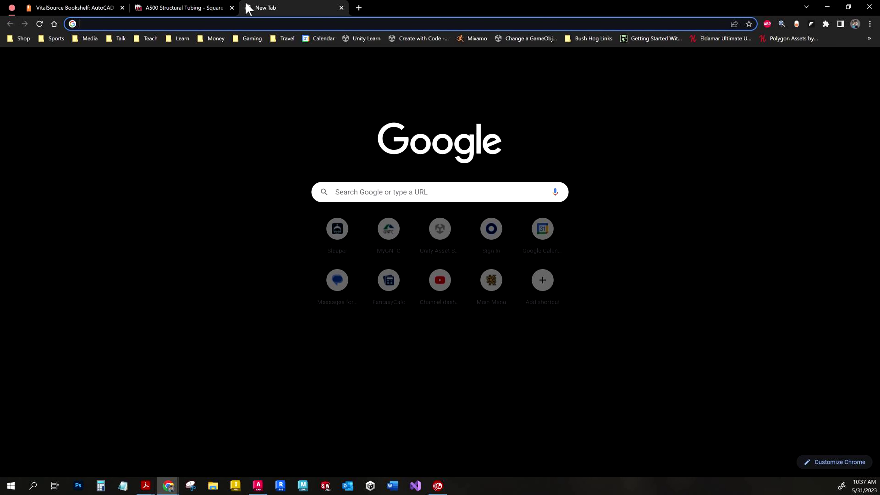
# Step: Search Google Images for 'expansion tanks', browse the results, and return to the textbook
pyautogui.write('expansion tanks')
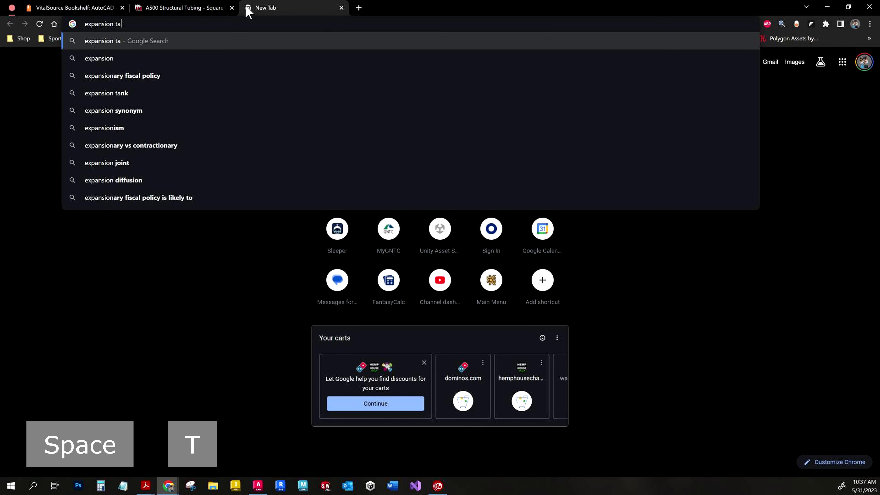
pyautogui.press('Return')
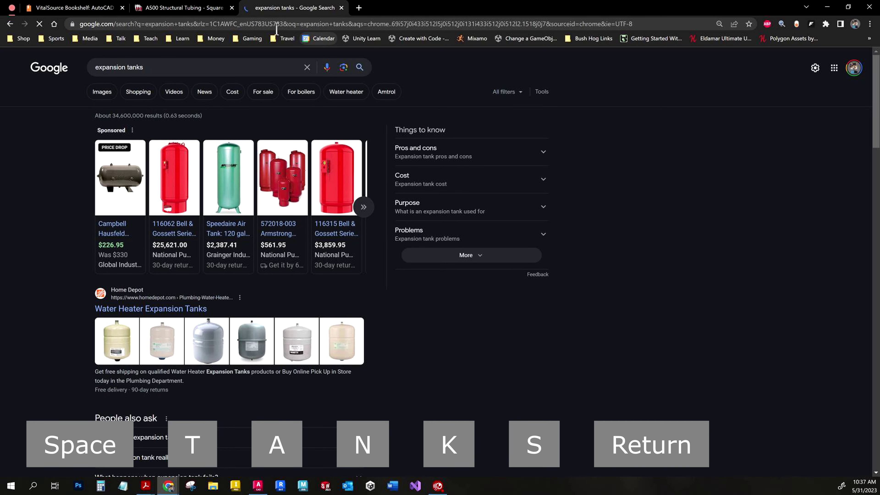
pyautogui.click(95, 91)
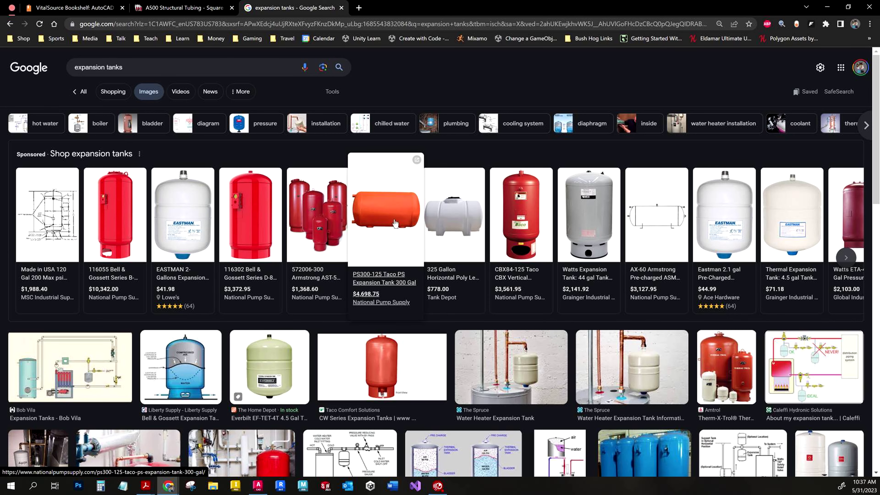
pyautogui.scroll(-5, 409, 226)
pyautogui.scroll(4, 417, 267)
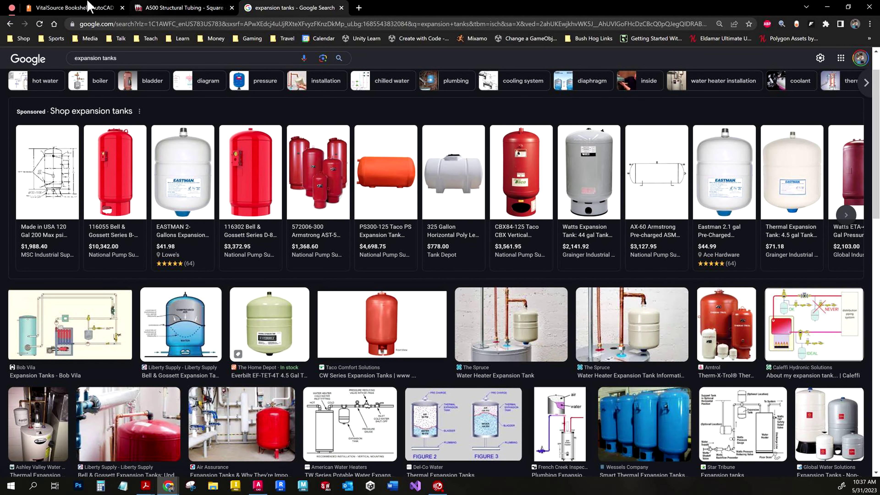
pyautogui.click(80, 8)
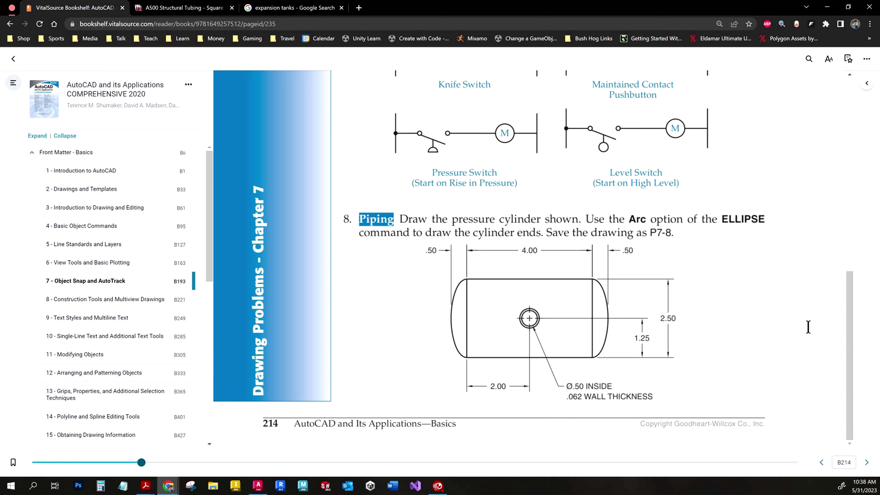
# Step: Start a new drawing from the first template in the GNTC Templates folder
pyautogui.hotkey('alt', 'Tab')
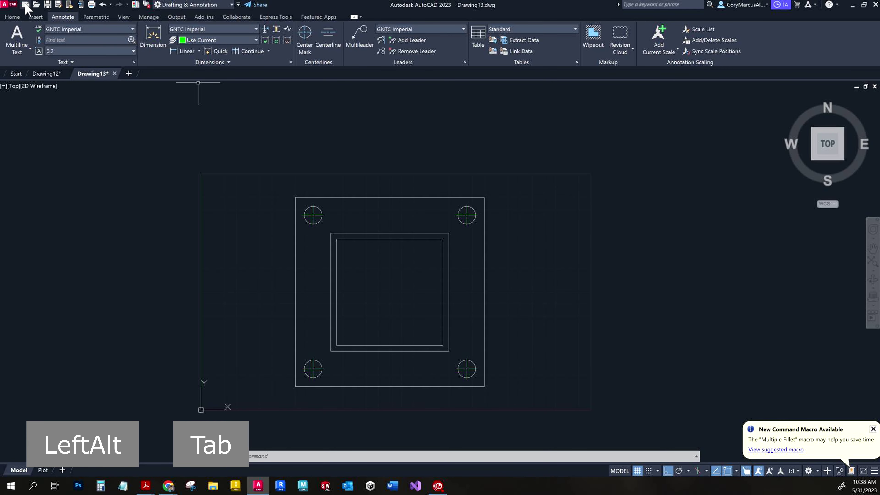
pyautogui.hotkey('ctrl', 'n')
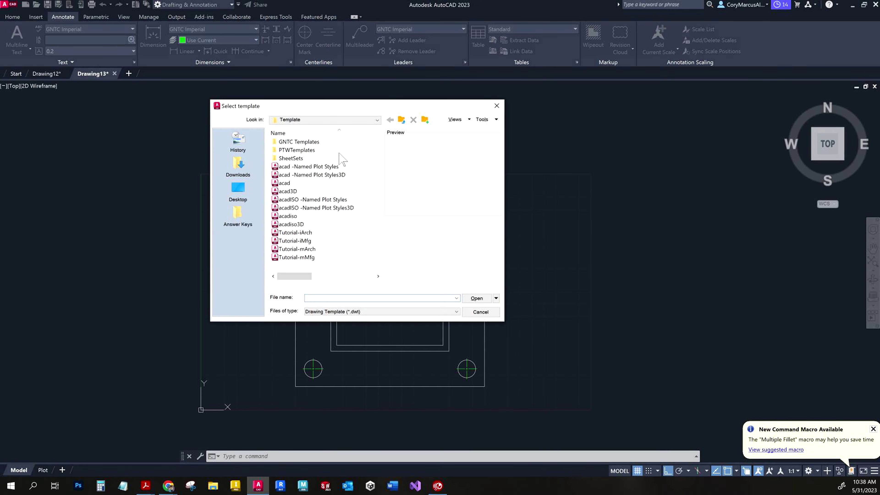
pyautogui.doubleClick(298, 141)
pyautogui.doubleClick(318, 142)
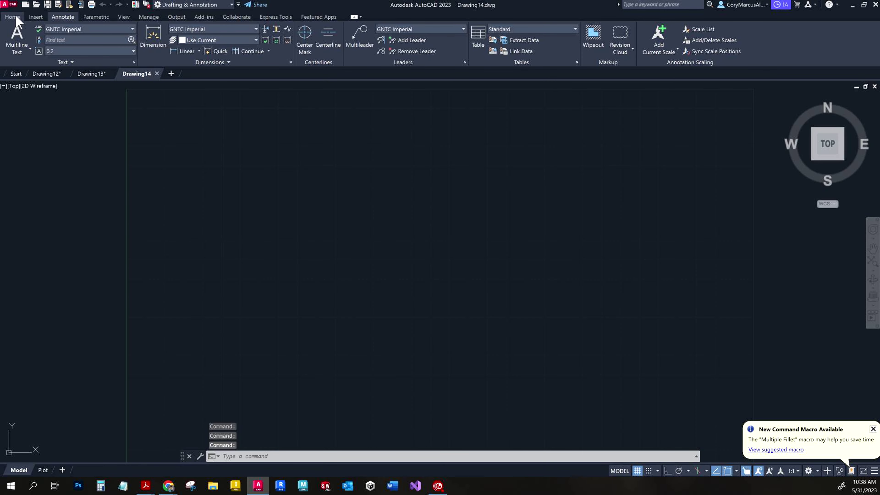
# Step: Draw a closed 4 by 2.5 rectangle with lines, using Ortho
pyautogui.click(13, 17)
pyautogui.click(10, 34)
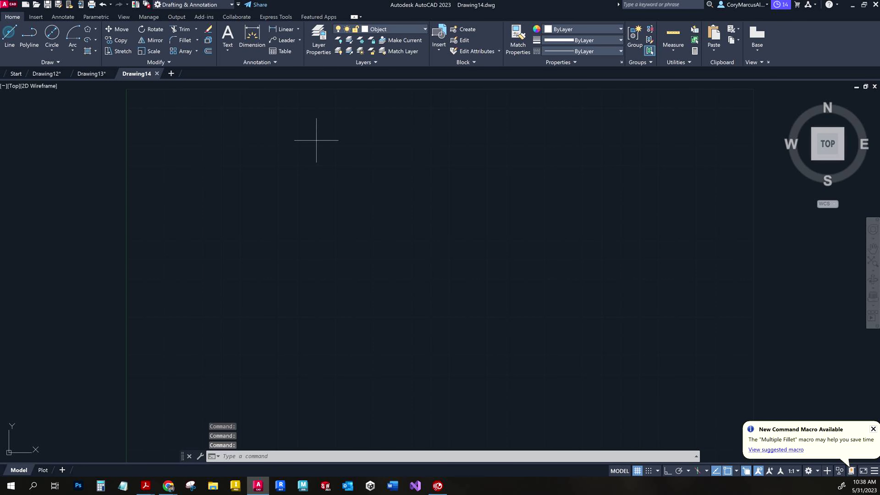
pyautogui.click(667, 471)
pyautogui.click(649, 471)
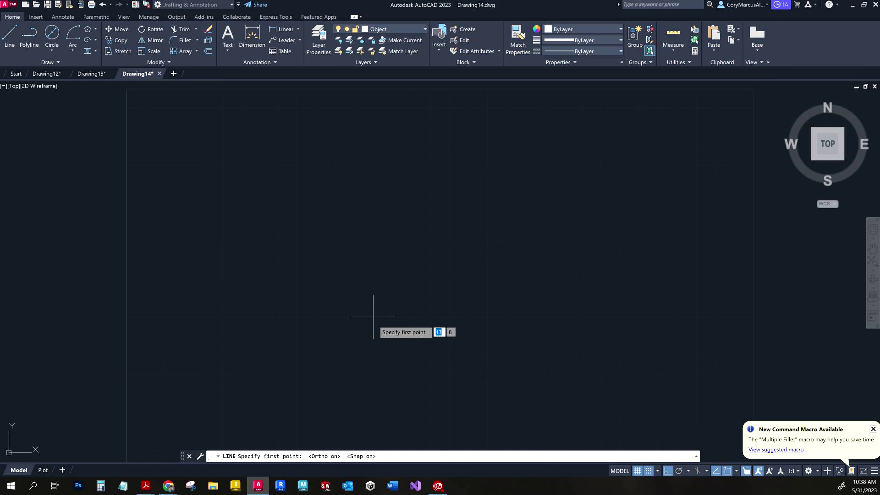
pyautogui.click(354, 316)
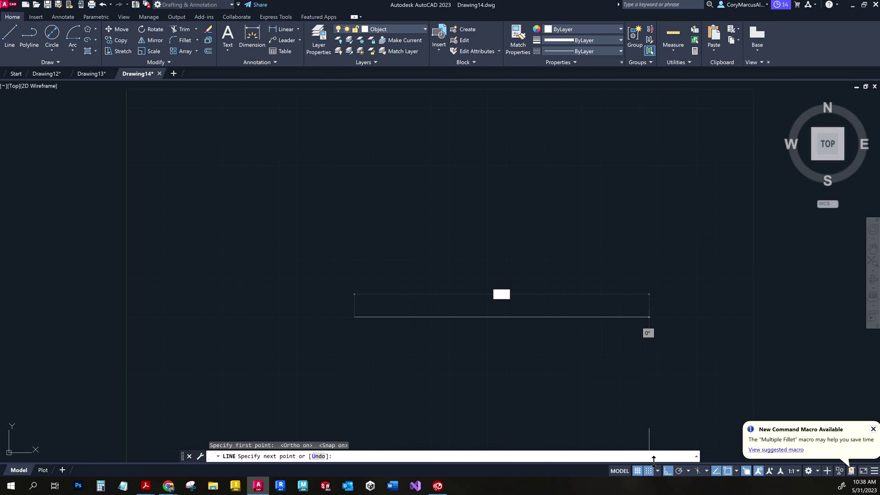
pyautogui.click(649, 470)
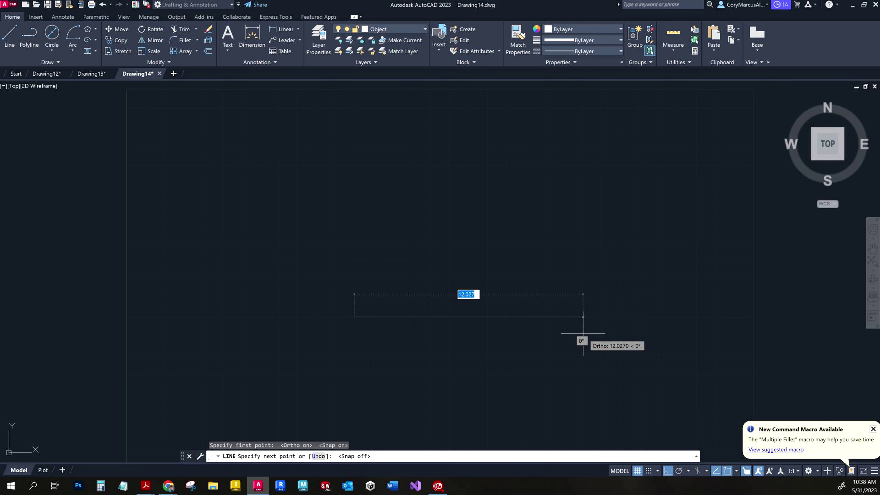
pyautogui.write('4')
pyautogui.press('Return')
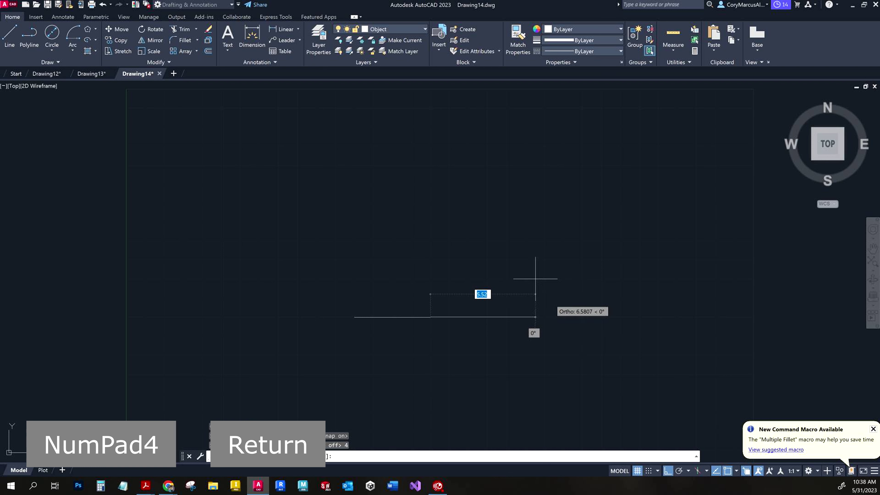
pyautogui.write('2.5')
pyautogui.press('Return')
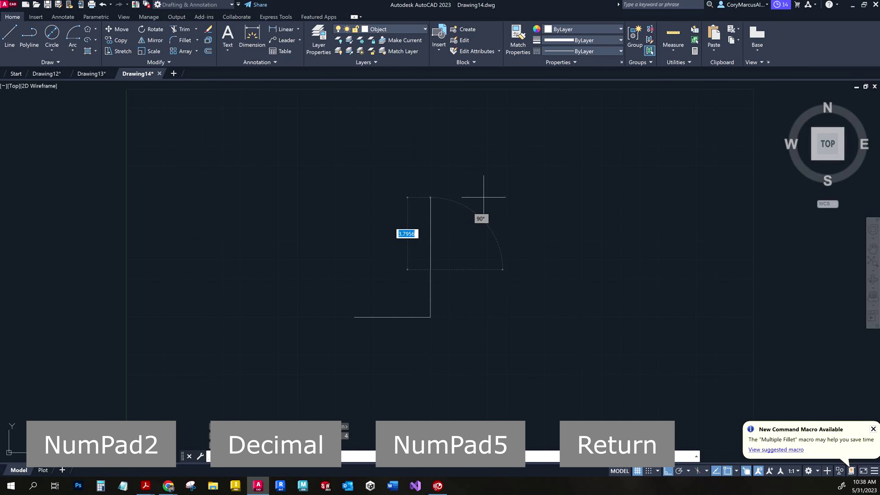
pyautogui.write('4')
pyautogui.press('Return')
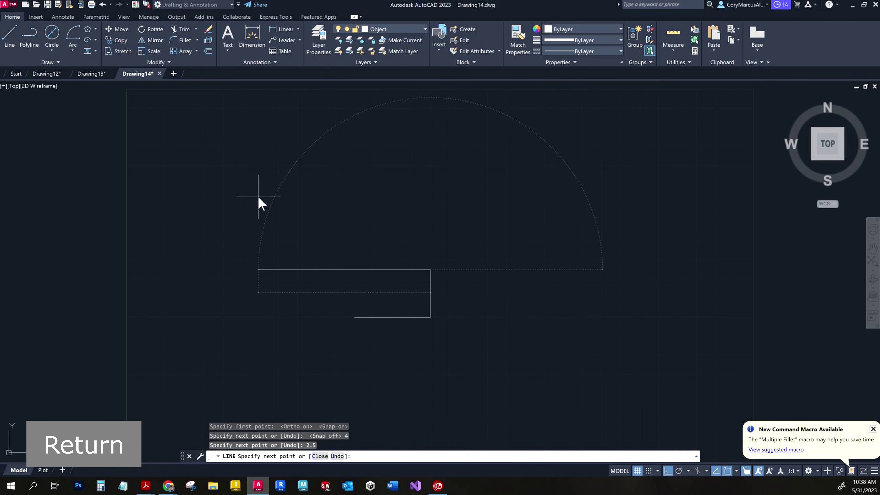
pyautogui.click(320, 456)
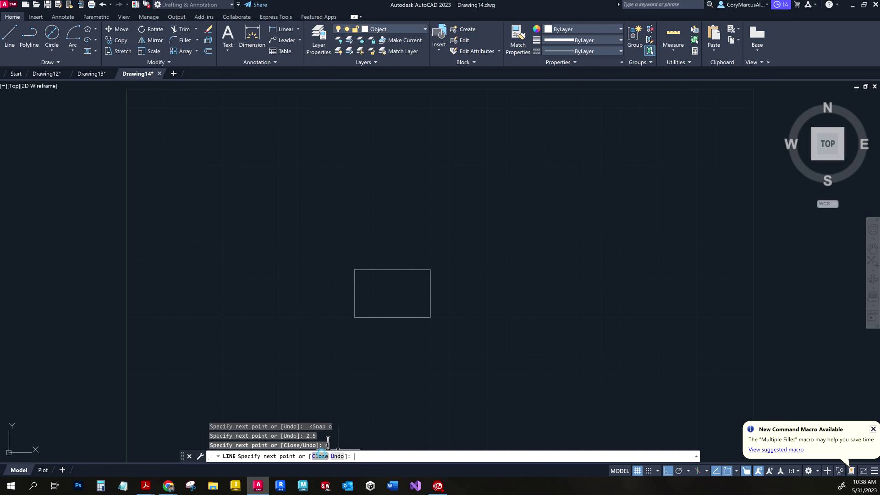
pyautogui.scroll(6, 381, 298)
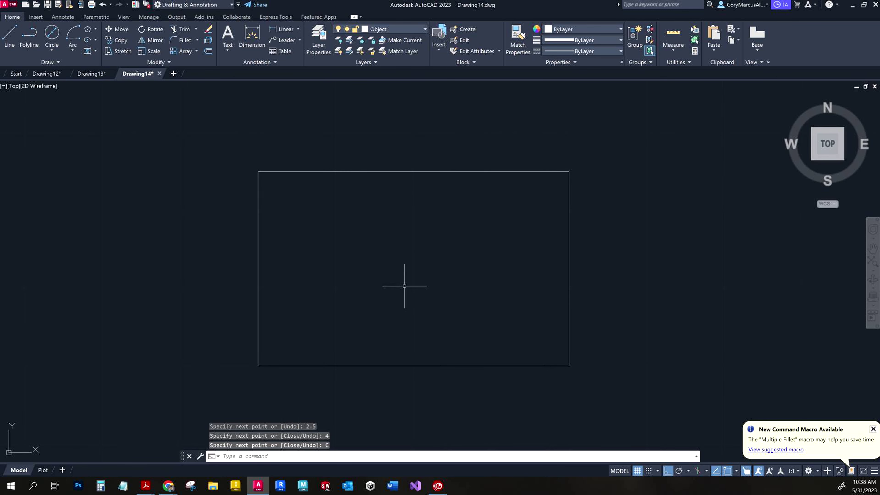
pyautogui.hotkey('alt', 'Tab')
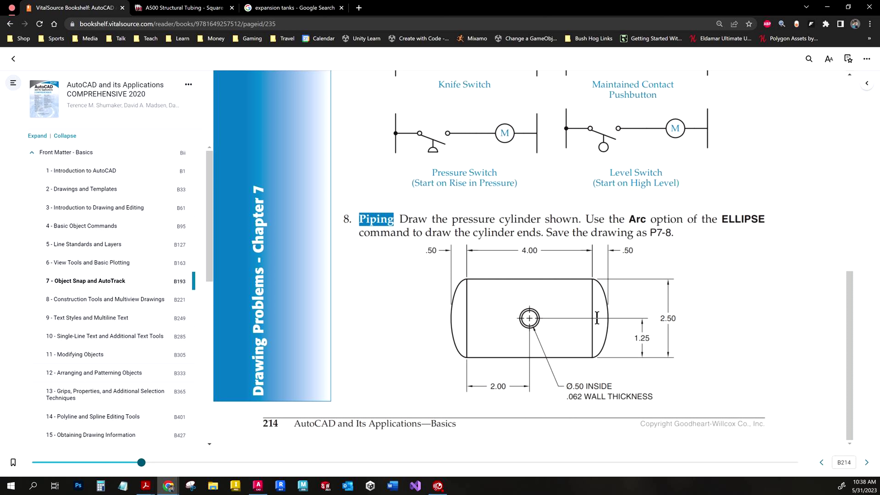
pyautogui.hotkey('alt', 'Tab')
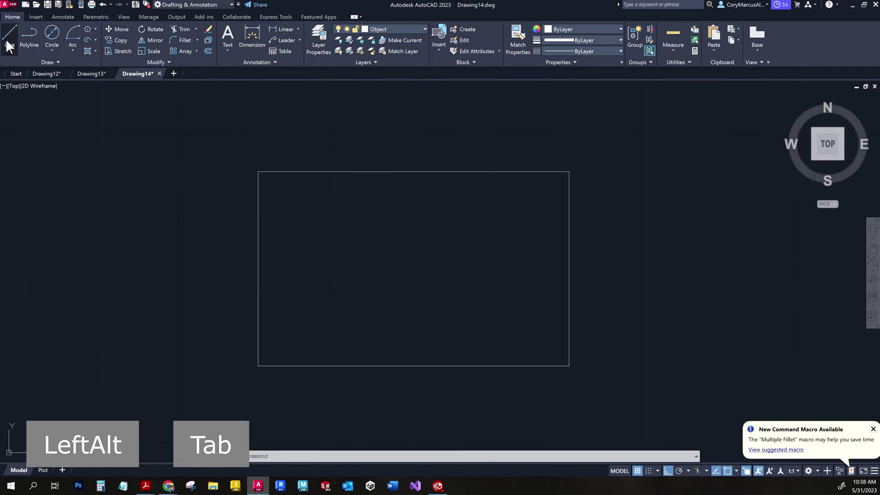
# Step: Draw a 0.5 guide line leftward from the left edge's midpoint
pyautogui.click(258, 270)
pyautogui.write('.5')
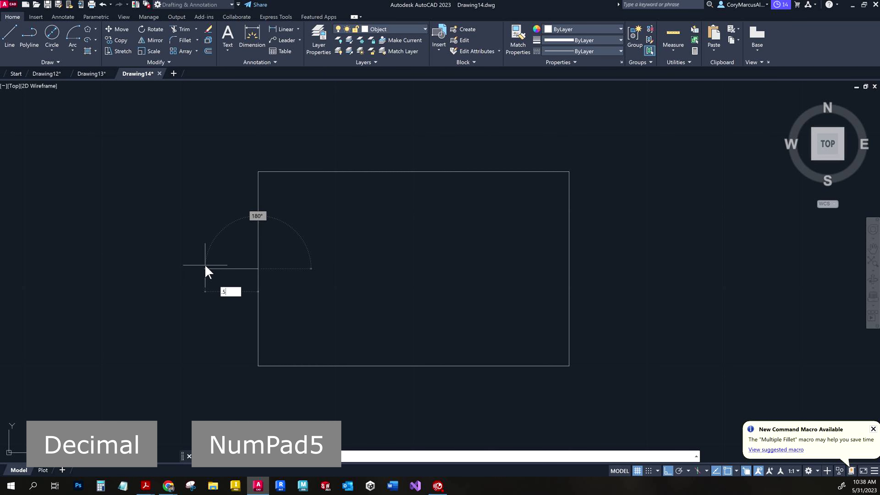
pyautogui.press('Return')
pyautogui.press('Escape')
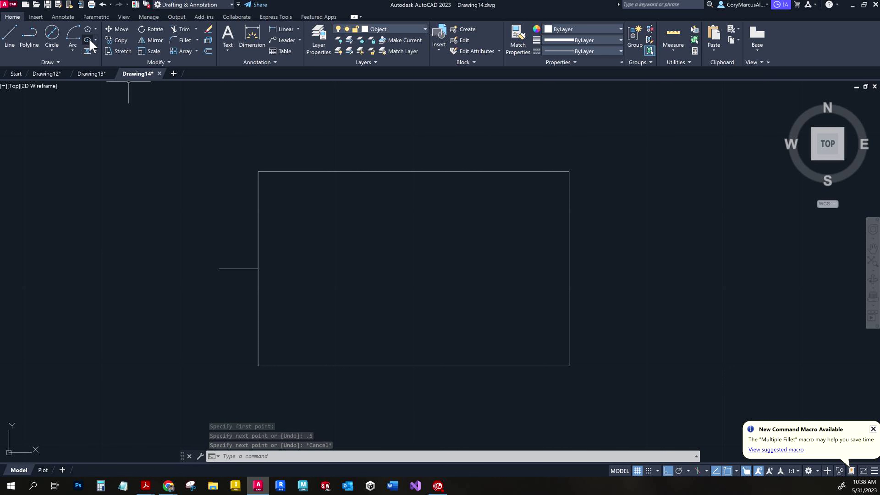
# Step: Draw an elliptical arc end cap from the top-left to bottom-left corner, reaching the guide line's end
pyautogui.click(95, 39)
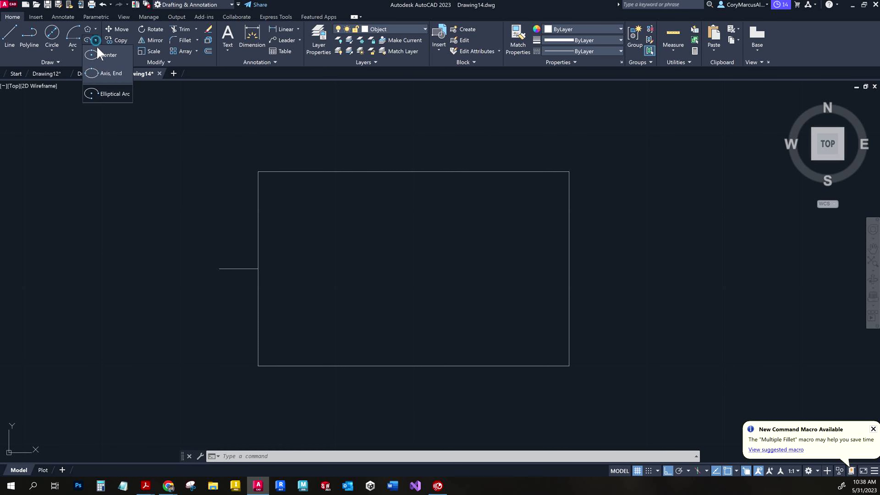
pyautogui.click(107, 54)
pyautogui.hotkey('alt', 'Tab')
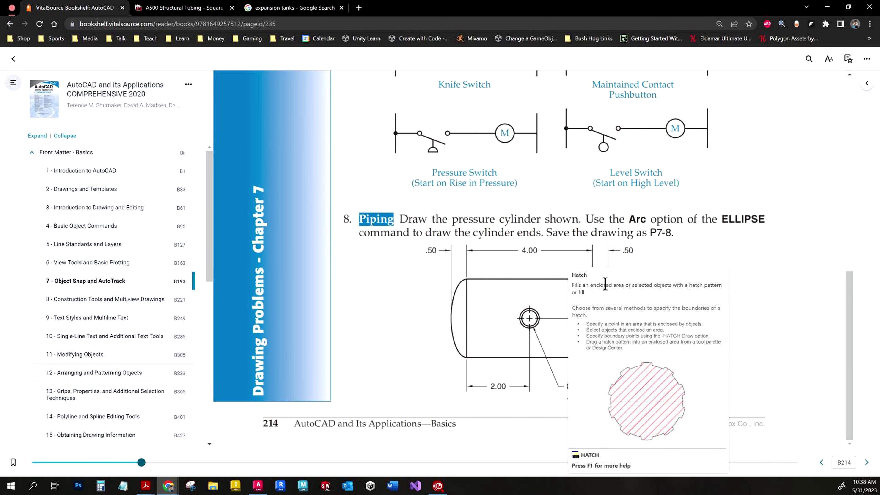
pyautogui.hotkey('alt', 'Tab')
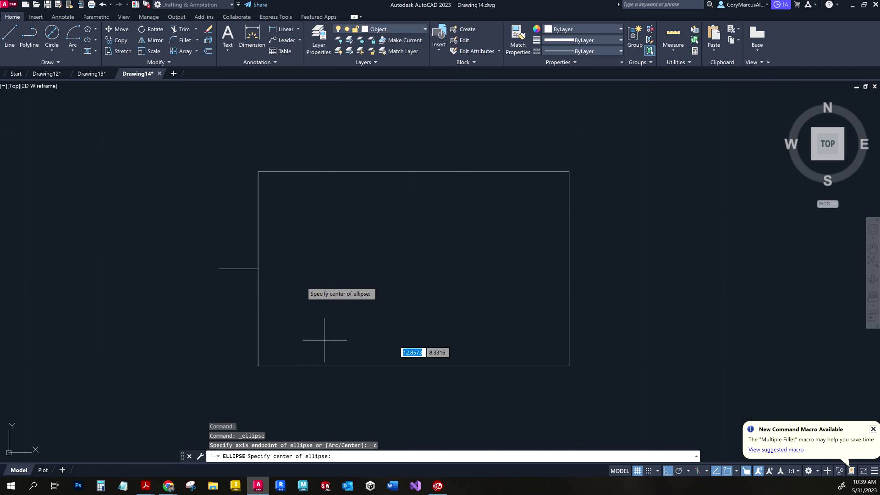
pyautogui.click(96, 40)
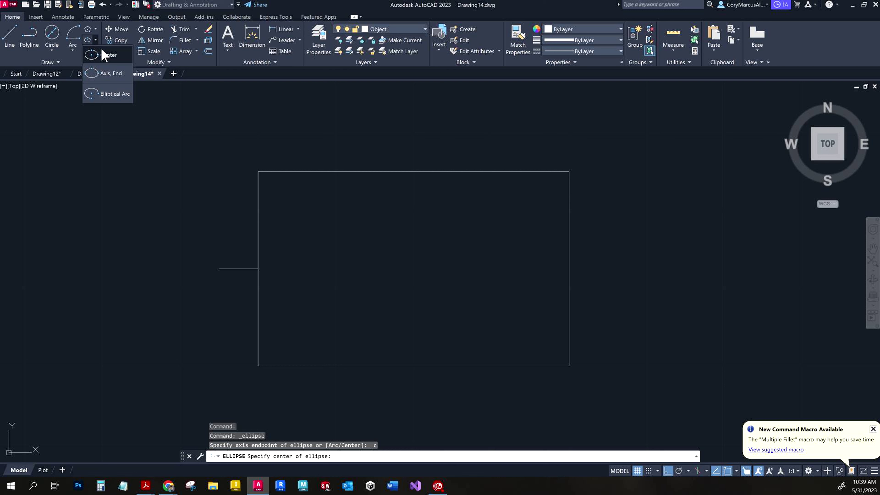
pyautogui.click(108, 95)
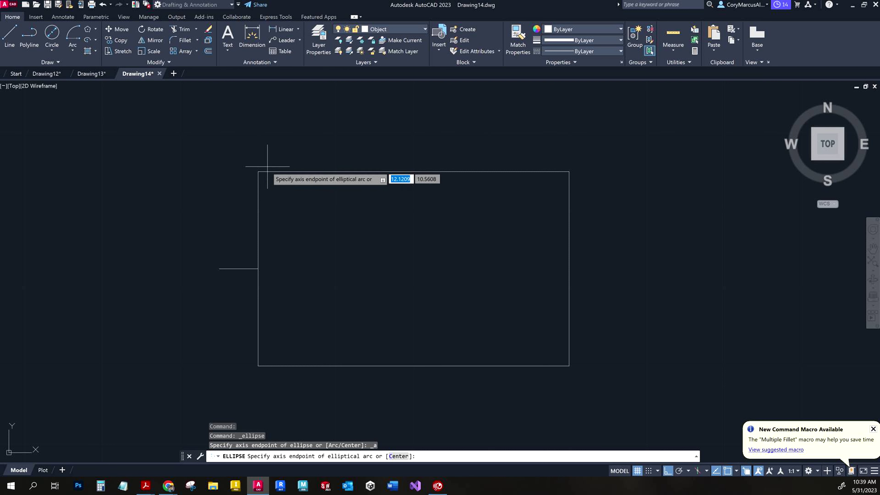
pyautogui.click(258, 171)
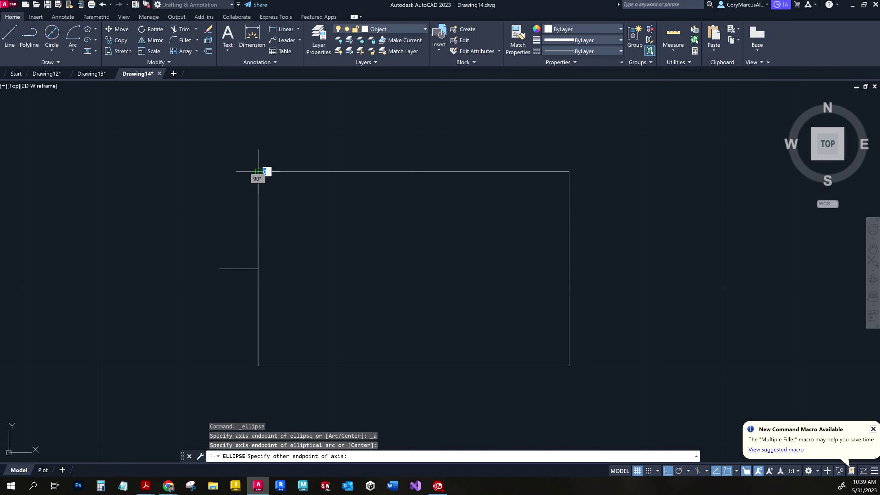
pyautogui.click(258, 366)
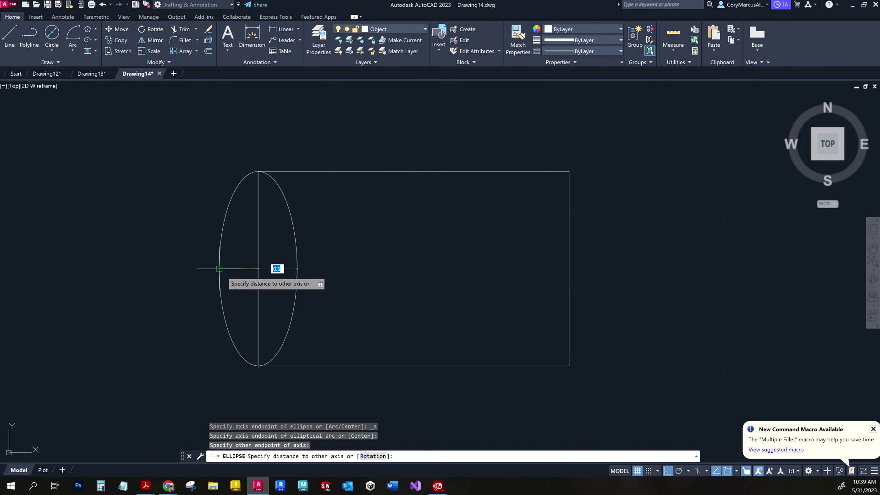
pyautogui.click(219, 269)
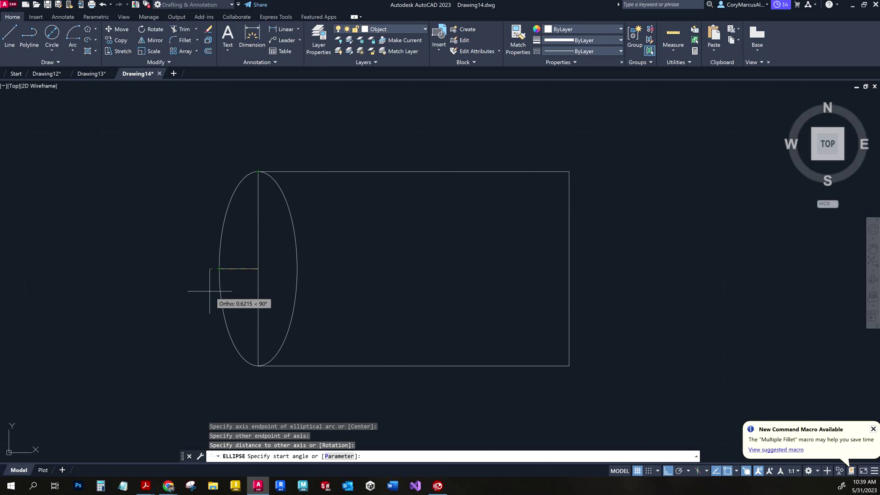
pyautogui.click(258, 172)
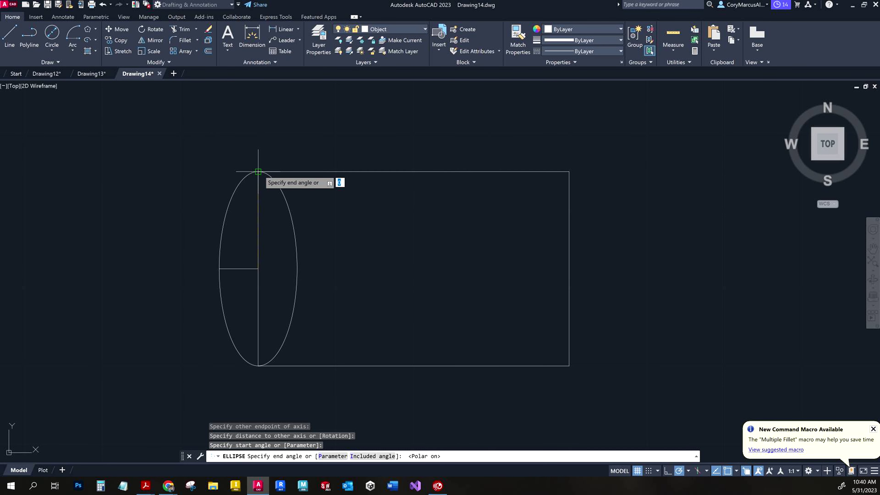
pyautogui.click(258, 365)
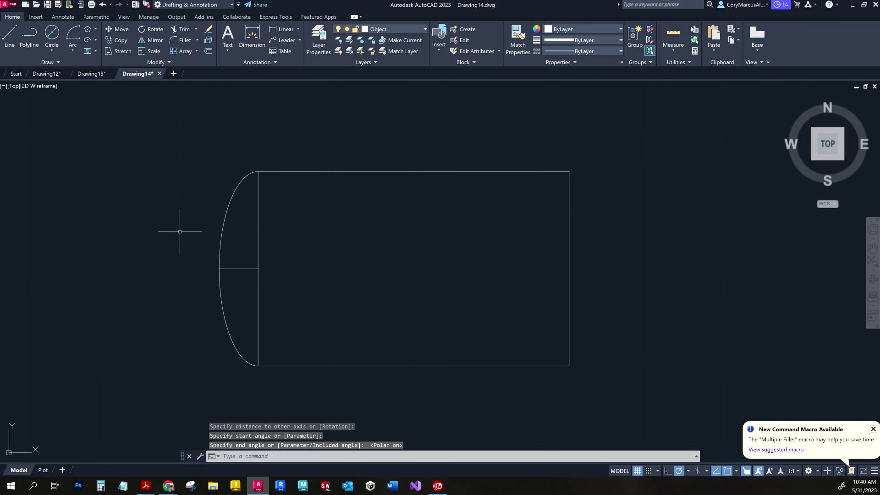
# Step: Draw a 0.5-deep elliptical arc end cap across the right edge's corners
pyautogui.click(89, 41)
pyautogui.moveTo(570, 172); pyautogui.dragTo(470, 169, button='middle')
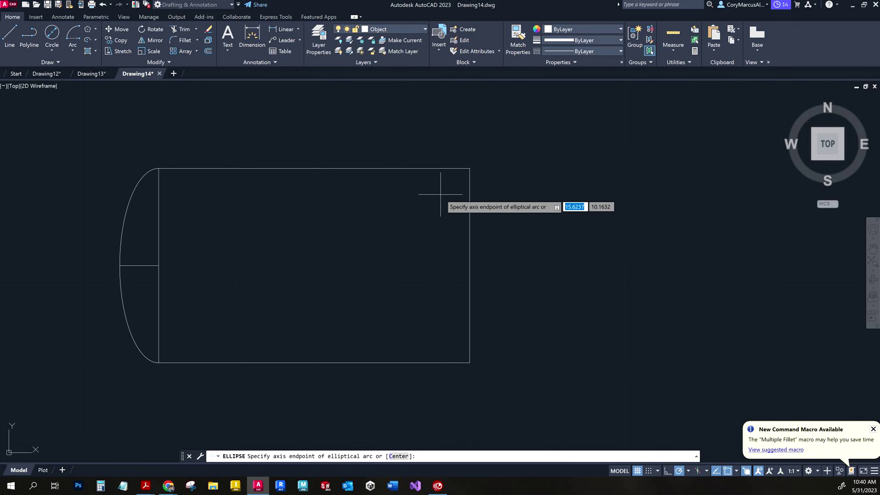
pyautogui.click(470, 169)
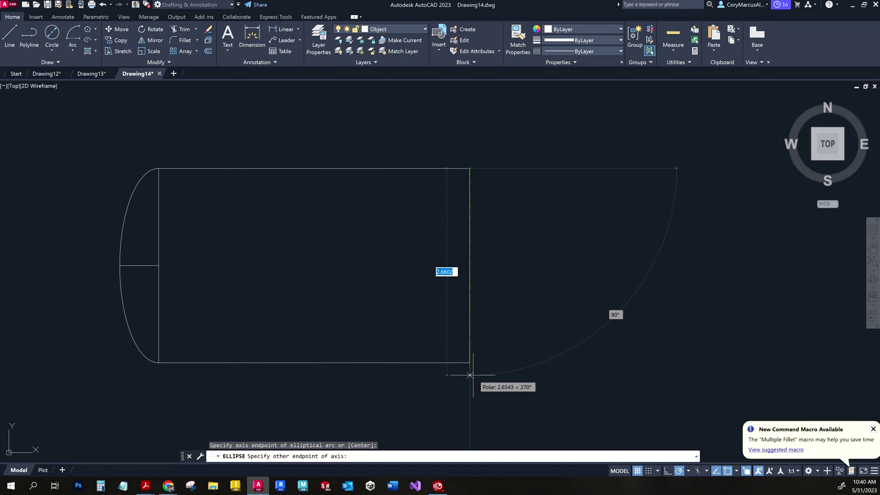
pyautogui.click(470, 362)
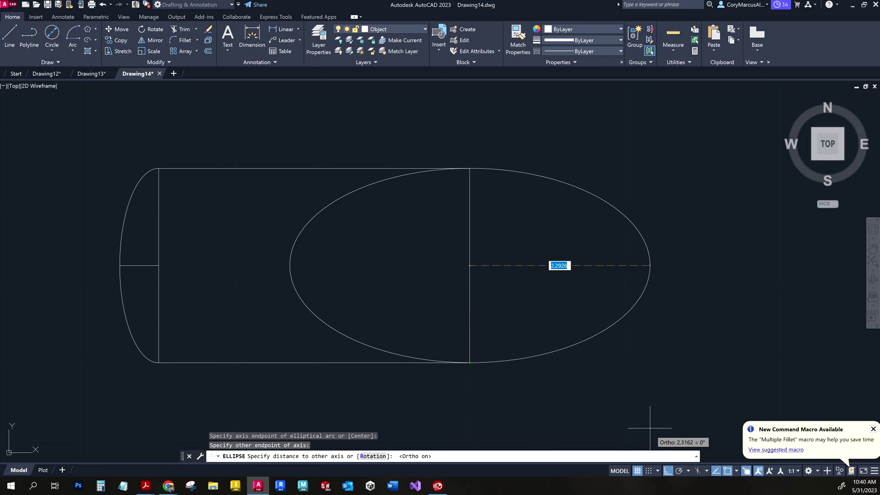
pyautogui.click(667, 471)
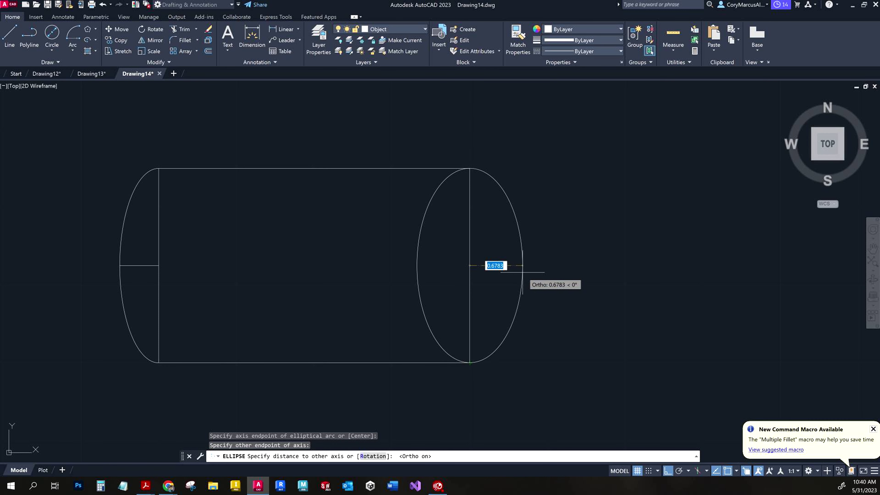
pyautogui.write('.5')
pyautogui.press('Return')
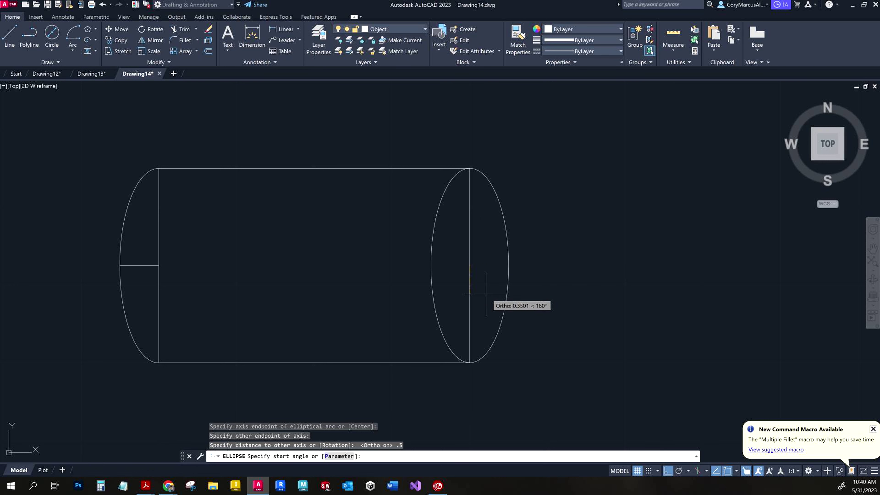
pyautogui.click(679, 470)
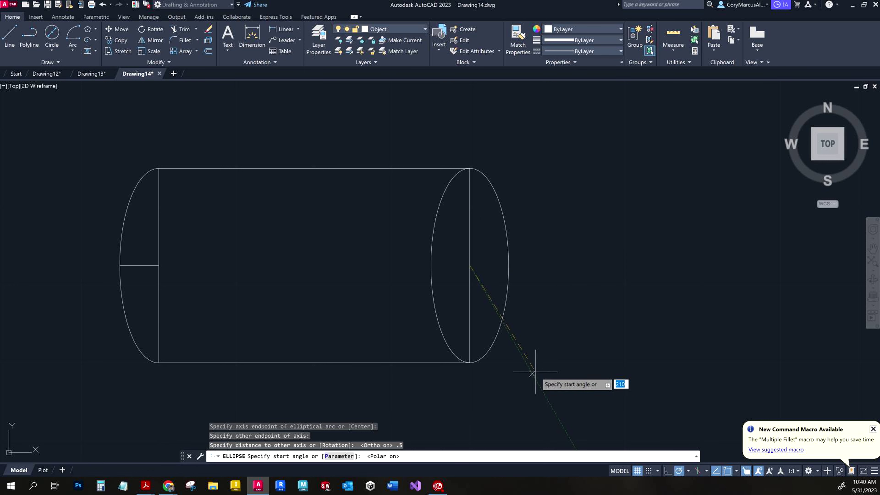
pyautogui.click(470, 363)
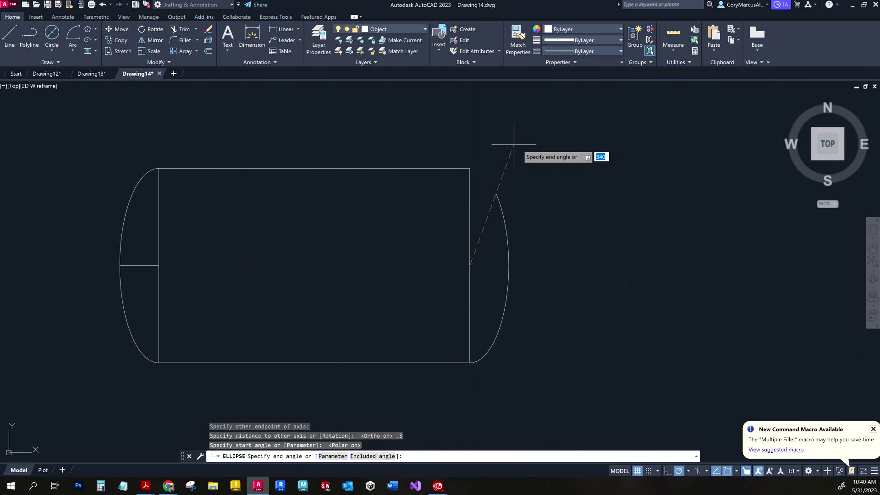
pyautogui.click(469, 171)
pyautogui.moveTo(511, 266); pyautogui.dragTo(520, 268, button='middle')
# Step: Delete the short left guide line and re-center the cylinder in view
pyautogui.click(173, 278)
pyautogui.click(153, 259)
pyautogui.press('Delete')
pyautogui.moveTo(294, 286); pyautogui.dragTo(312, 293, button='middle')
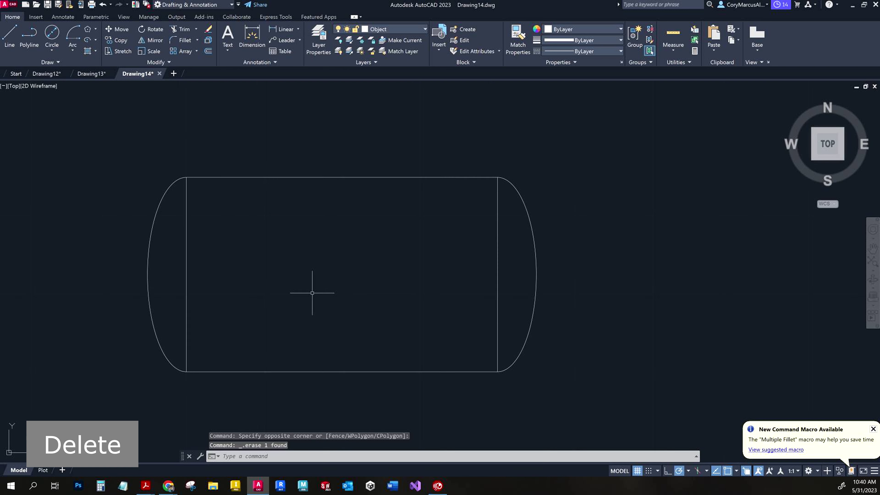
# Step: Draw vertical and horizontal lines through the rectangle's edge midpoints
pyautogui.click(9, 38)
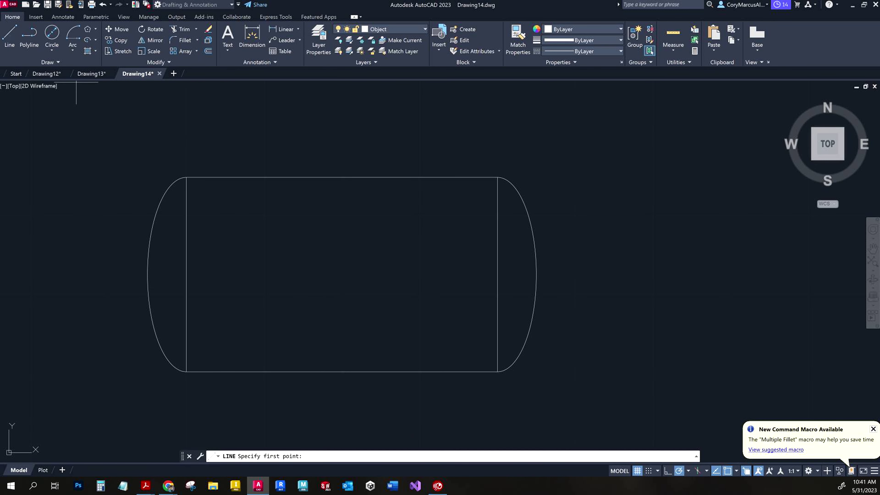
pyautogui.click(341, 177)
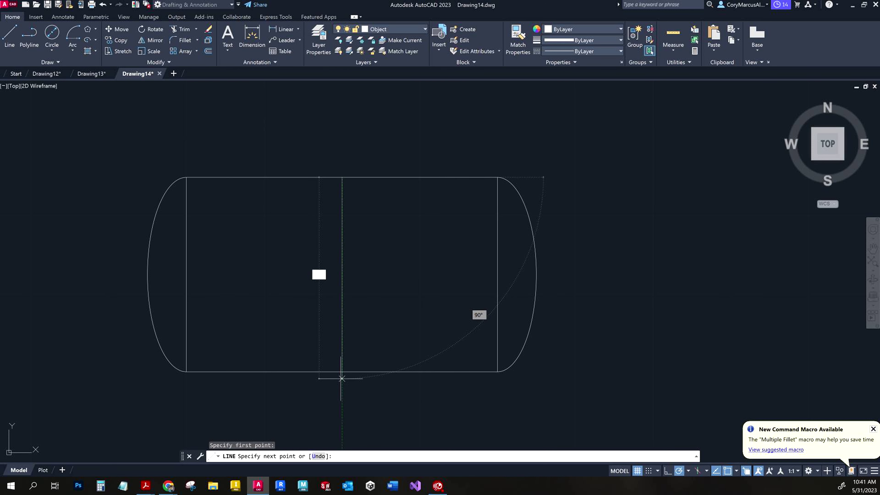
pyautogui.click(342, 371)
pyautogui.press('Escape')
pyautogui.press('space')
pyautogui.click(498, 274)
pyautogui.click(186, 274)
pyautogui.press('Escape')
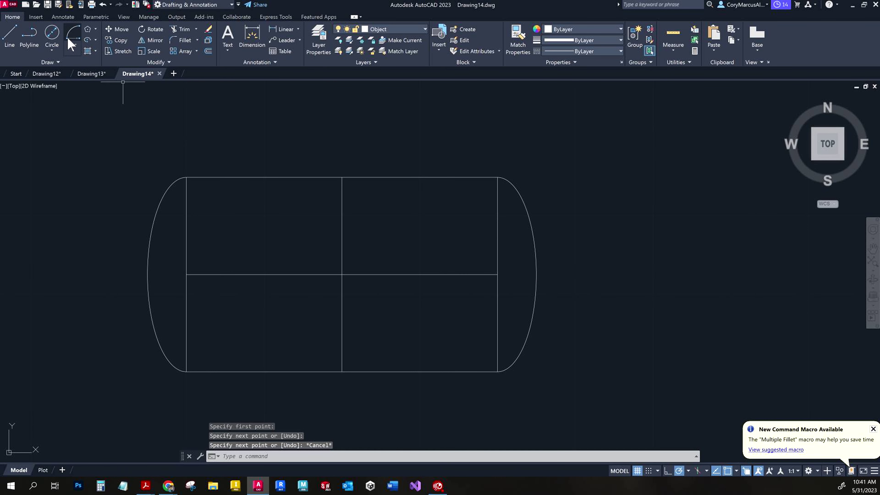
# Step: Draw a 0.5-diameter circle where the two midpoint lines cross
pyautogui.click(52, 35)
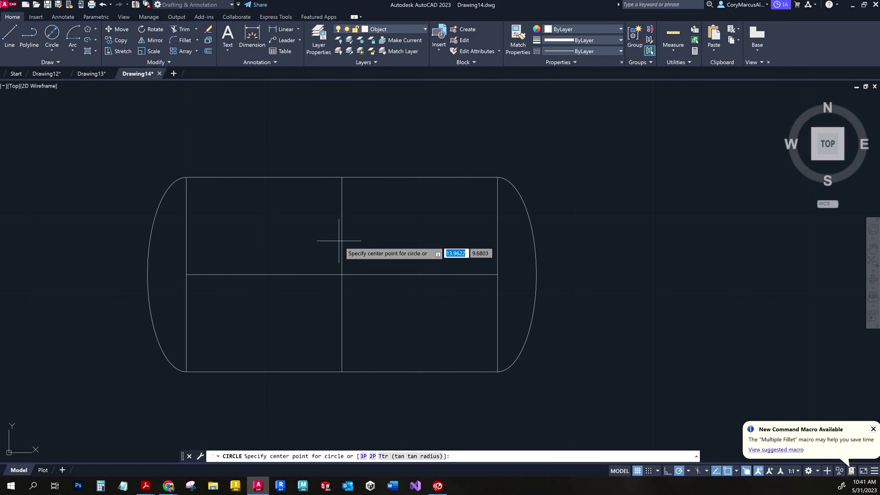
pyautogui.click(343, 276)
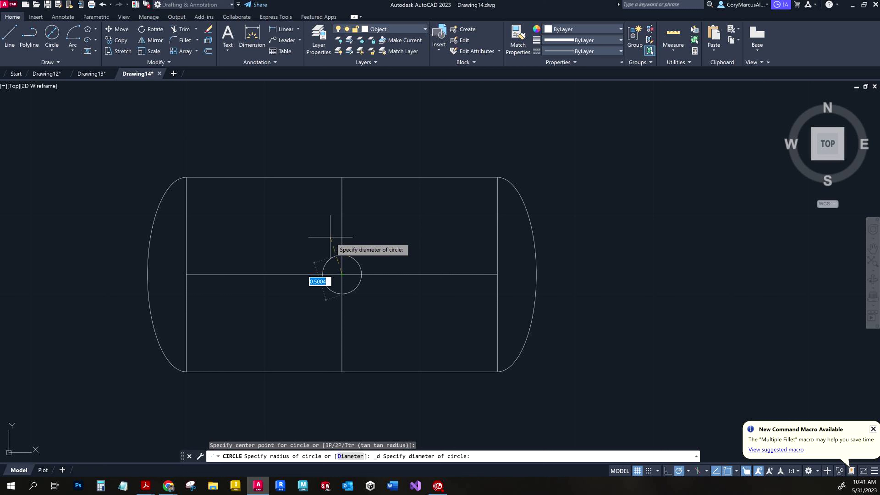
pyautogui.write('.5')
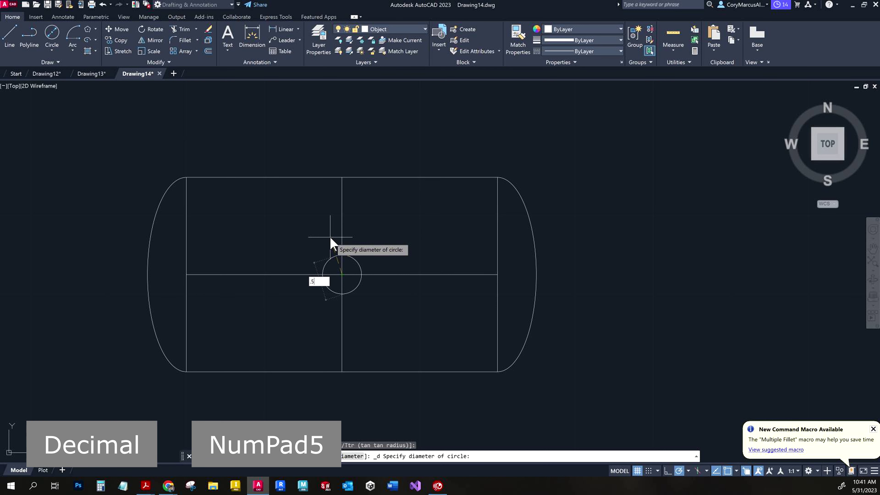
pyautogui.press('Return')
pyautogui.scroll(5, 347, 279)
pyautogui.press('Escape')
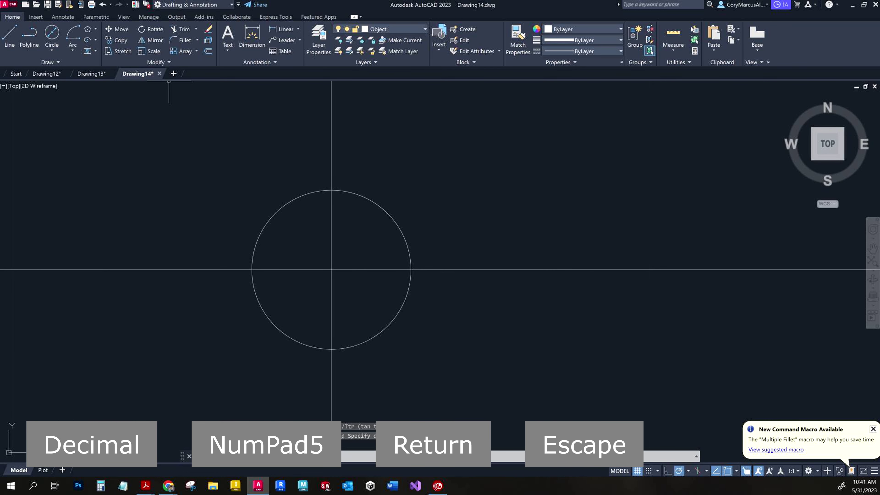
pyautogui.press('Escape')
# Step: Offset the nozzle circle 0.062 outward
pyautogui.write('o')
pyautogui.press('Return')
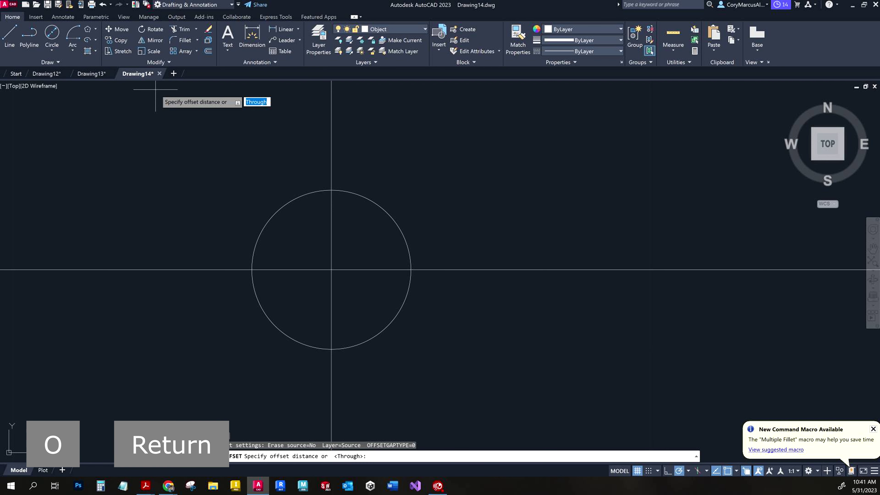
pyautogui.write('.062')
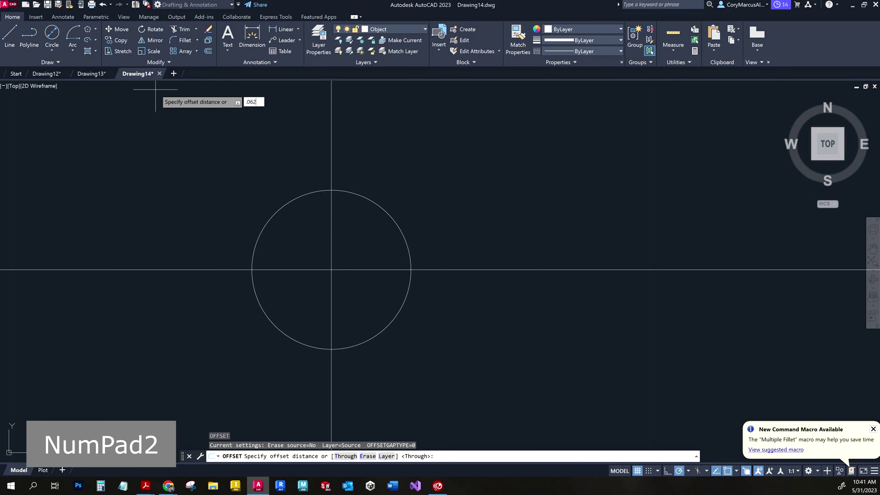
pyautogui.press('Return')
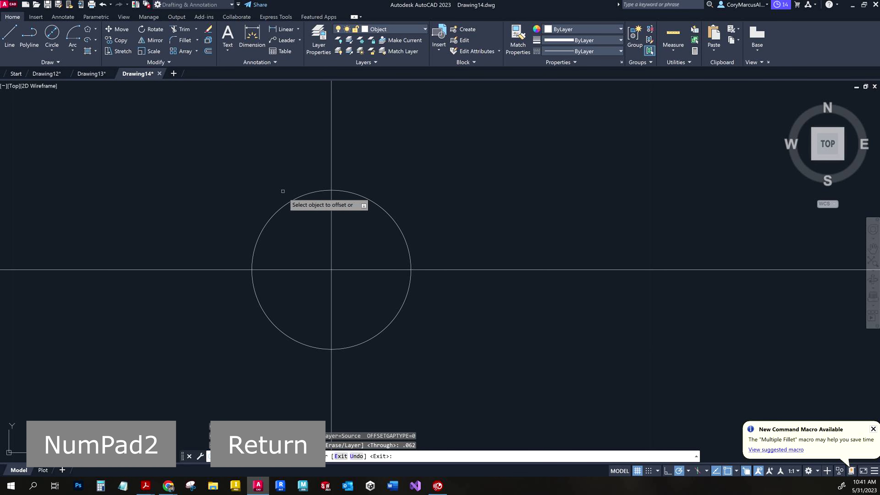
pyautogui.click(277, 209)
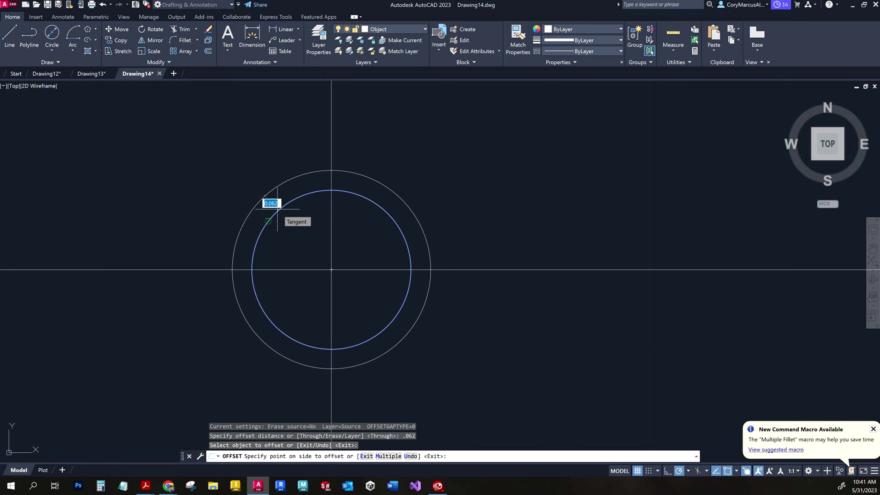
pyautogui.click(214, 162)
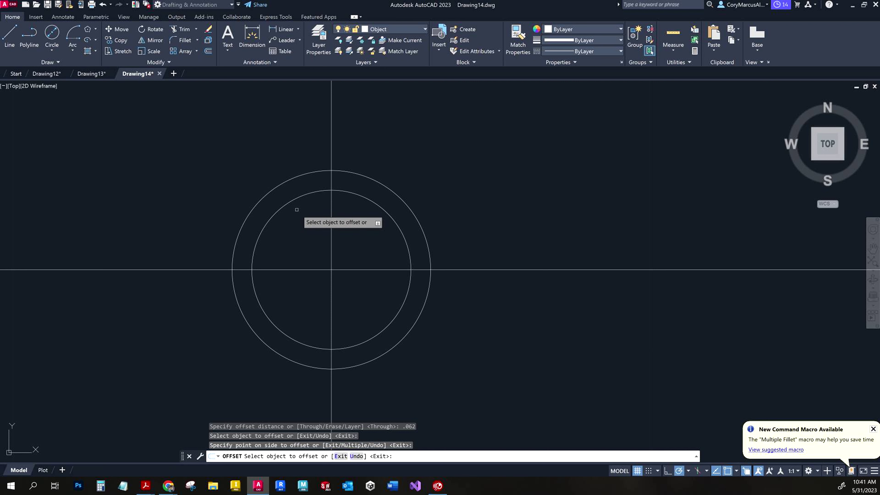
pyautogui.press('Escape')
pyautogui.click(291, 203)
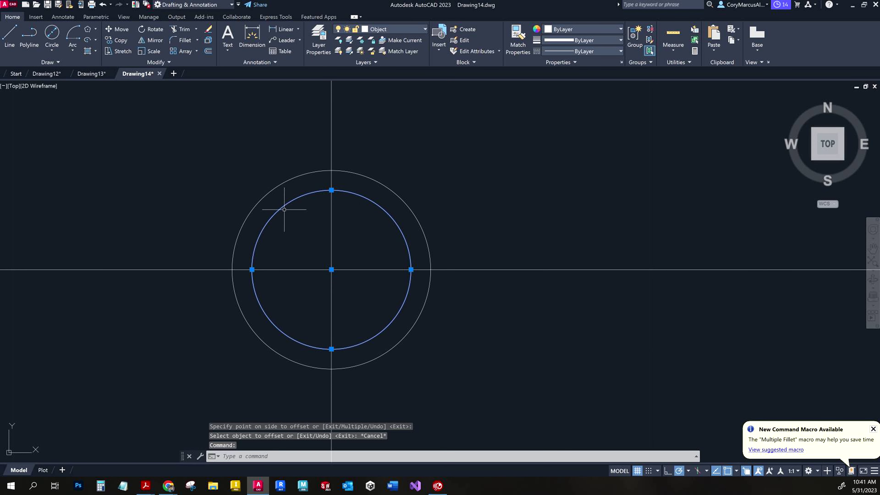
pyautogui.press('Escape')
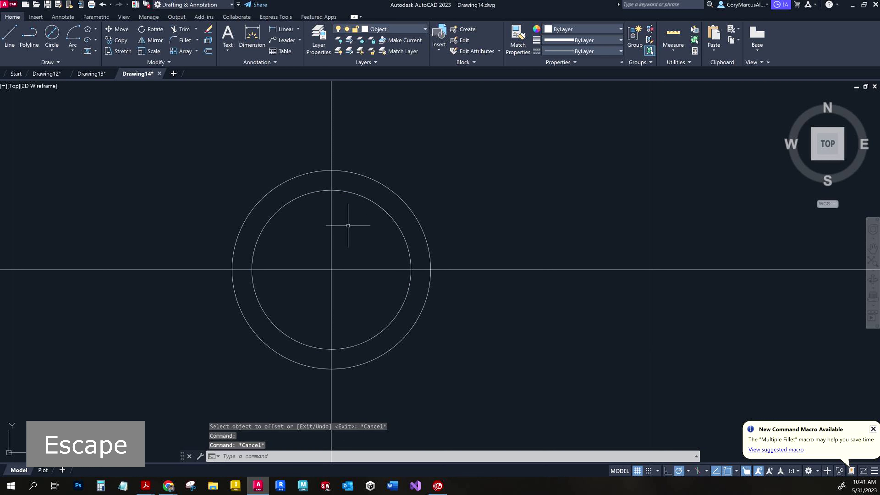
# Step: Delete the vertical and horizontal construction lines
pyautogui.click(252, 37)
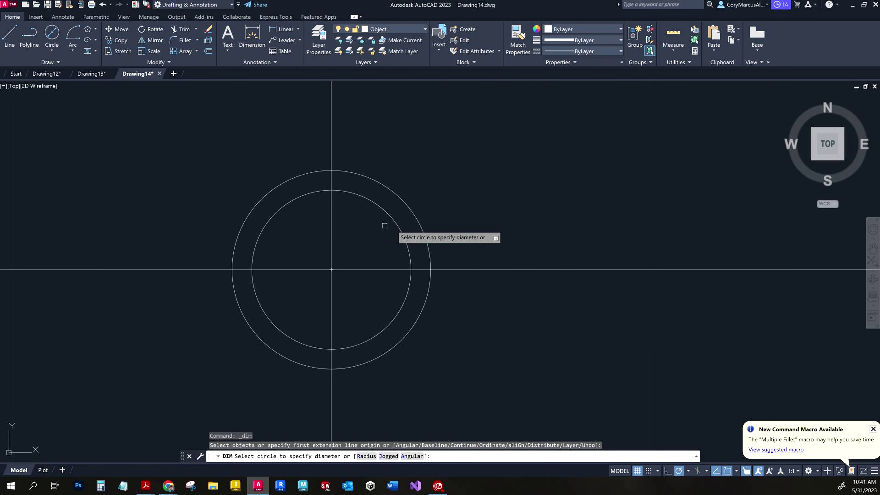
pyautogui.press('Escape')
pyautogui.scroll(-6, 507, 189)
pyautogui.press('Escape')
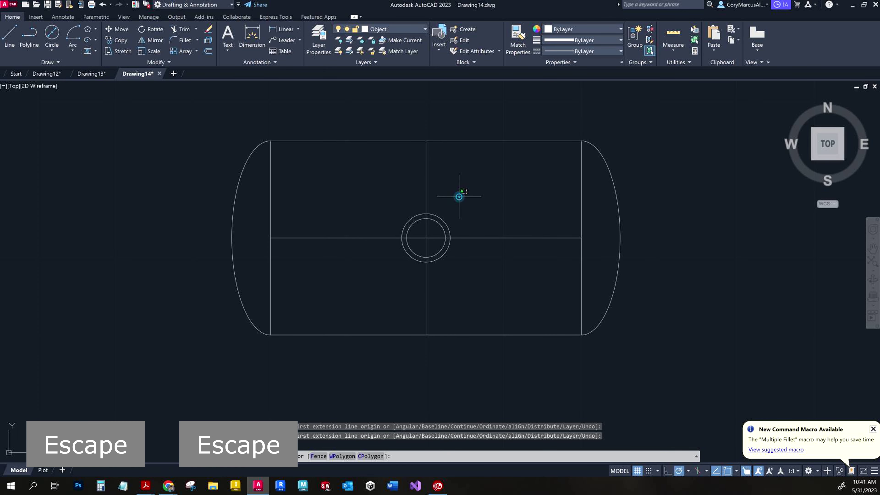
pyautogui.click(426, 204)
pyautogui.press('Delete')
pyautogui.click(510, 255)
pyautogui.click(481, 197)
pyautogui.press('Delete')
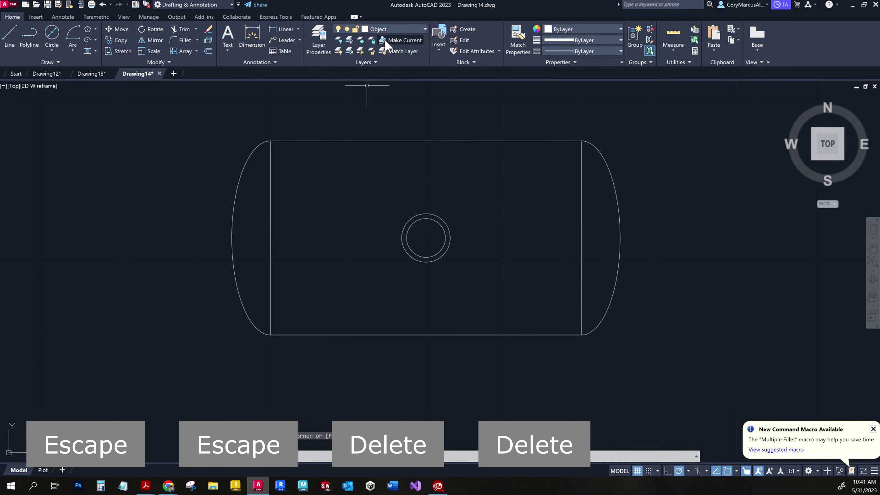
# Step: On the green Center layer, add a center mark to the nozzle circle
pyautogui.click(394, 29)
pyautogui.click(377, 55)
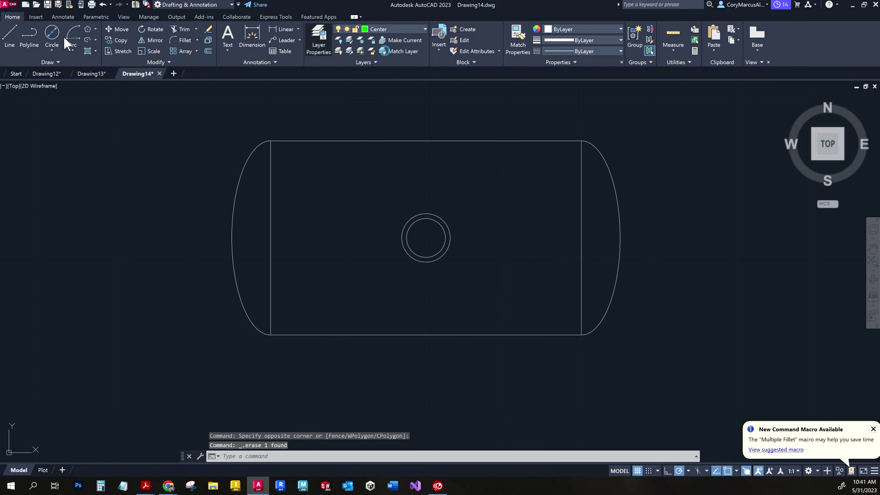
pyautogui.click(56, 16)
pyautogui.click(305, 38)
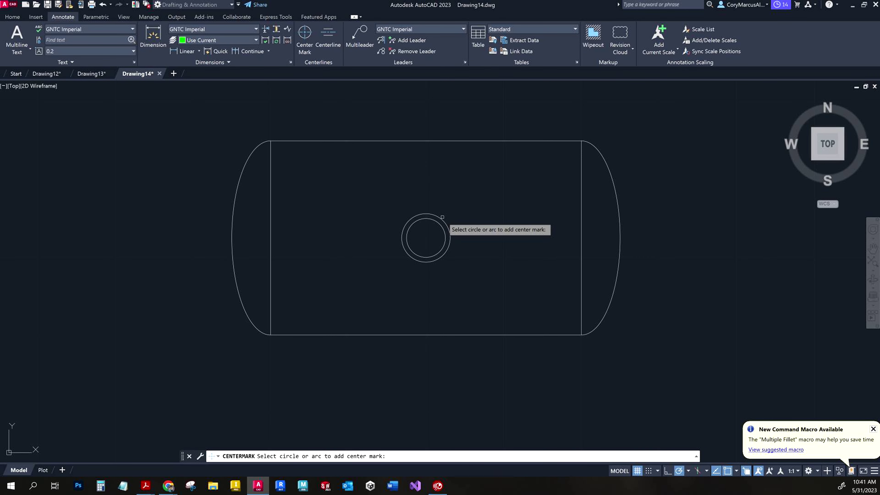
pyautogui.click(327, 38)
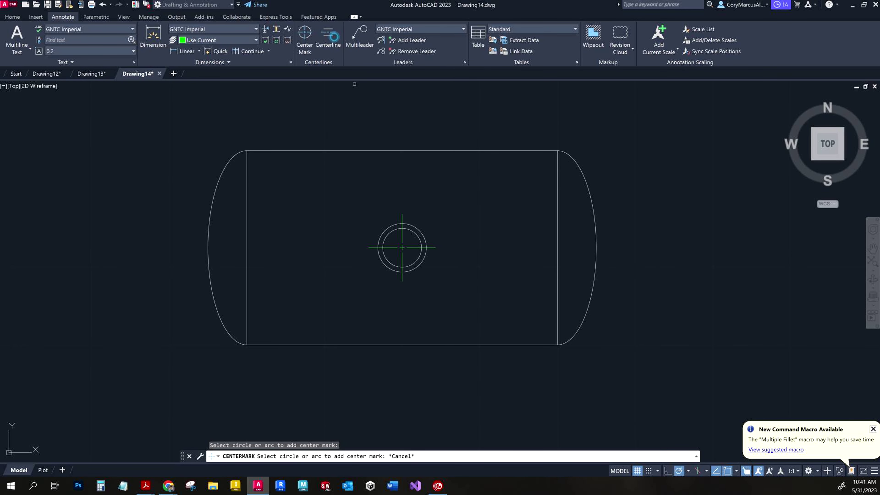
# Step: Add a centerline between the tank's top and bottom lines, stretching it past both end caps
pyautogui.click(273, 150)
pyautogui.click(324, 344)
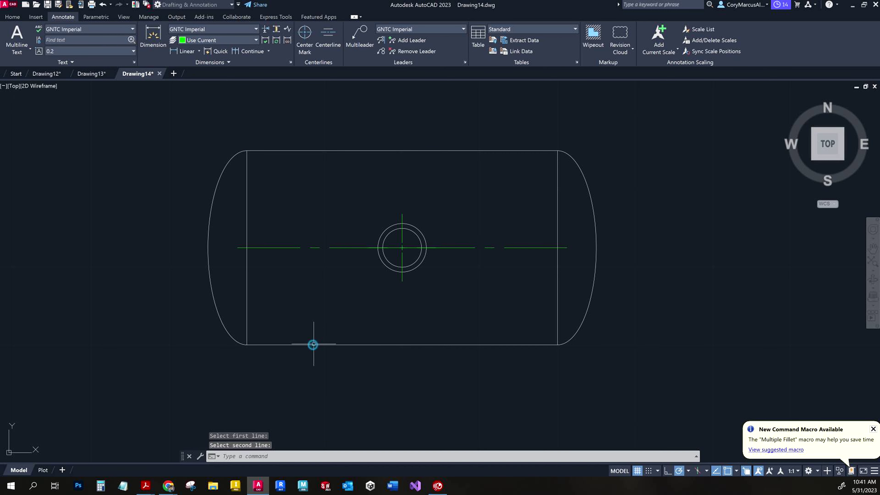
pyautogui.press('Escape')
pyautogui.click(528, 246)
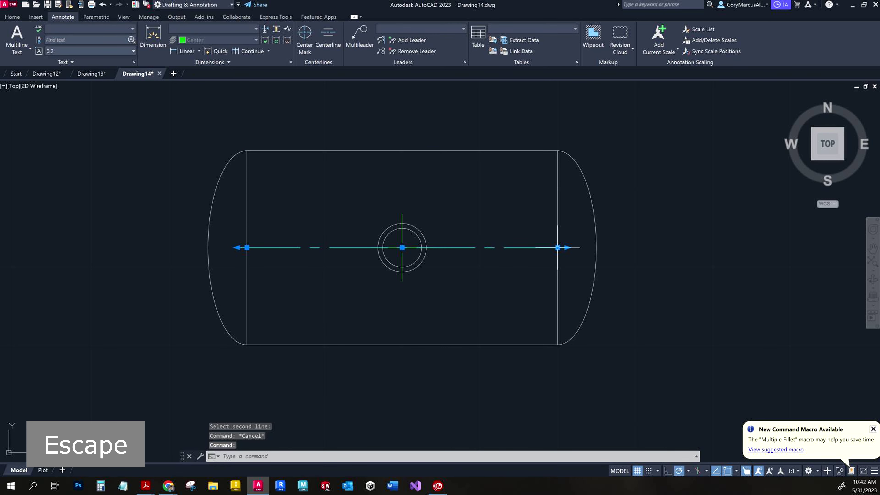
pyautogui.click(558, 248)
pyautogui.click(596, 248)
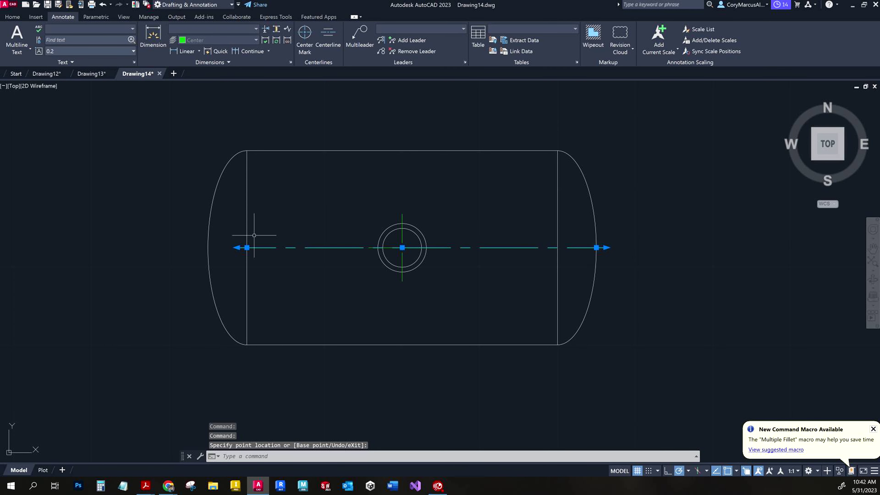
pyautogui.click(208, 248)
pyautogui.press('Escape')
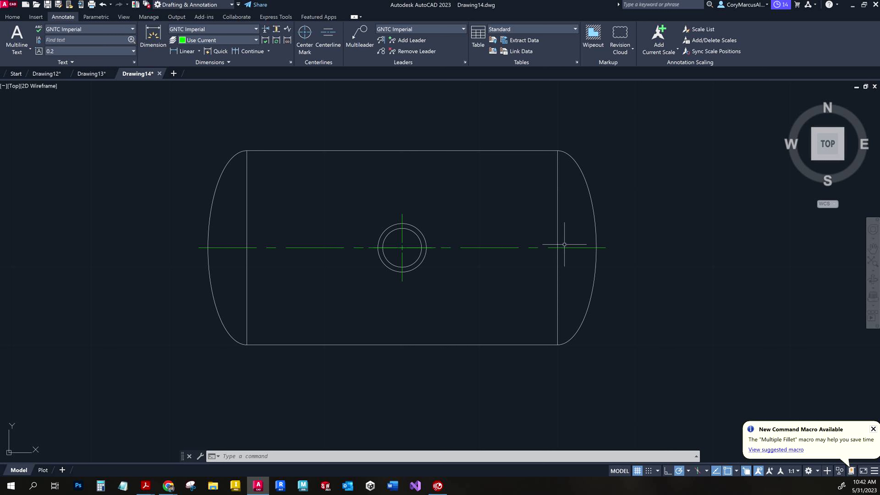
pyautogui.scroll(-2, 422, 295)
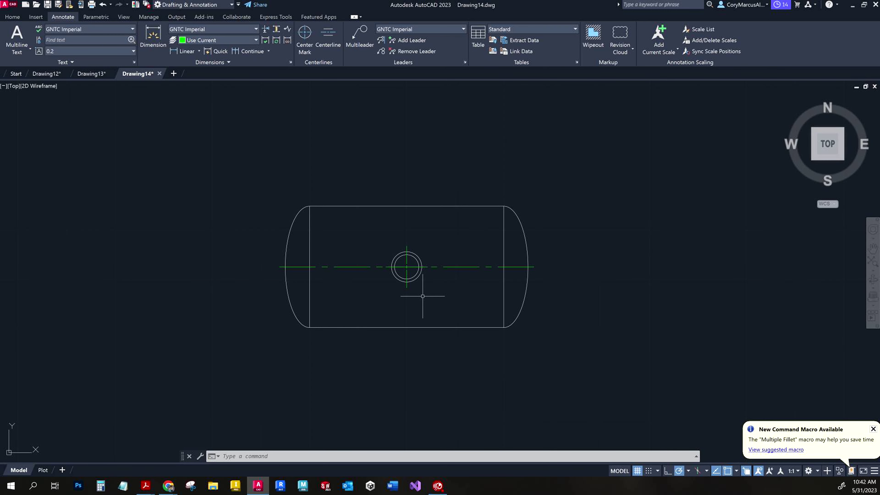